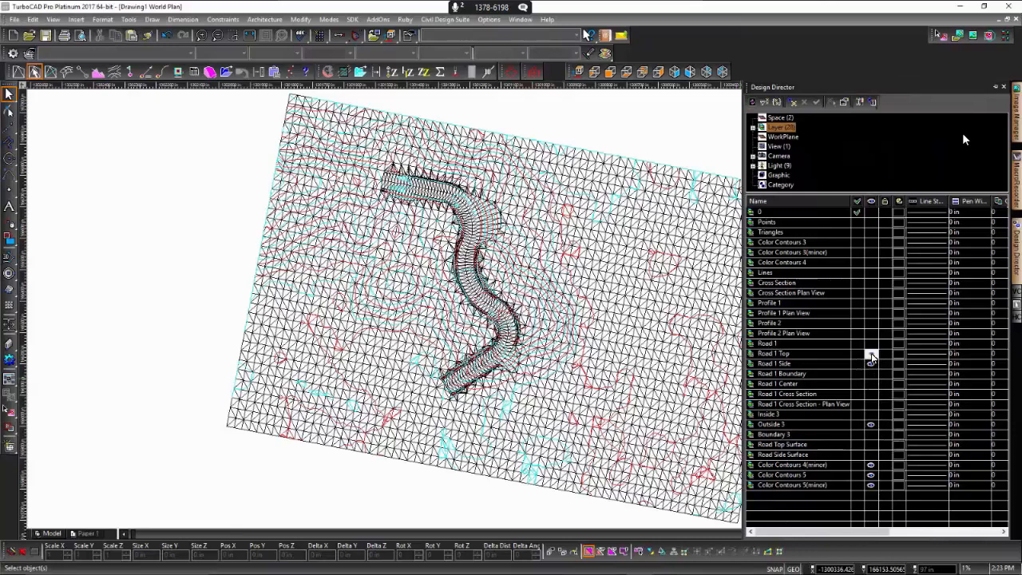
- Hide the Road 1 Top, Road 1 Side and Outside 3 layers so that only the contour layers are displayed
{"action": "left_click", "coordinate": [870, 353]}
{"action": "left_click", "coordinate": [871, 363]}
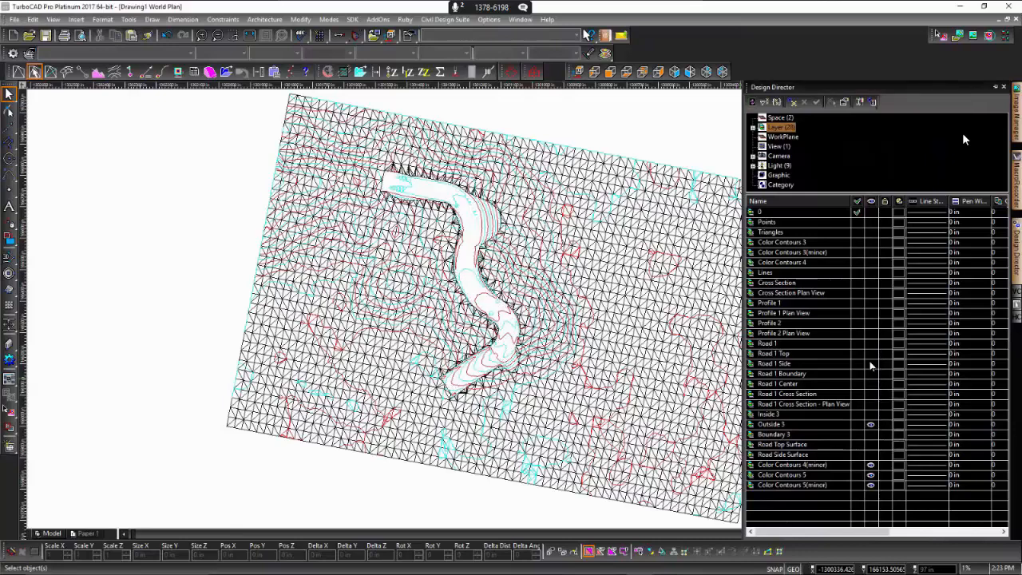
{"action": "left_click", "coordinate": [871, 424]}
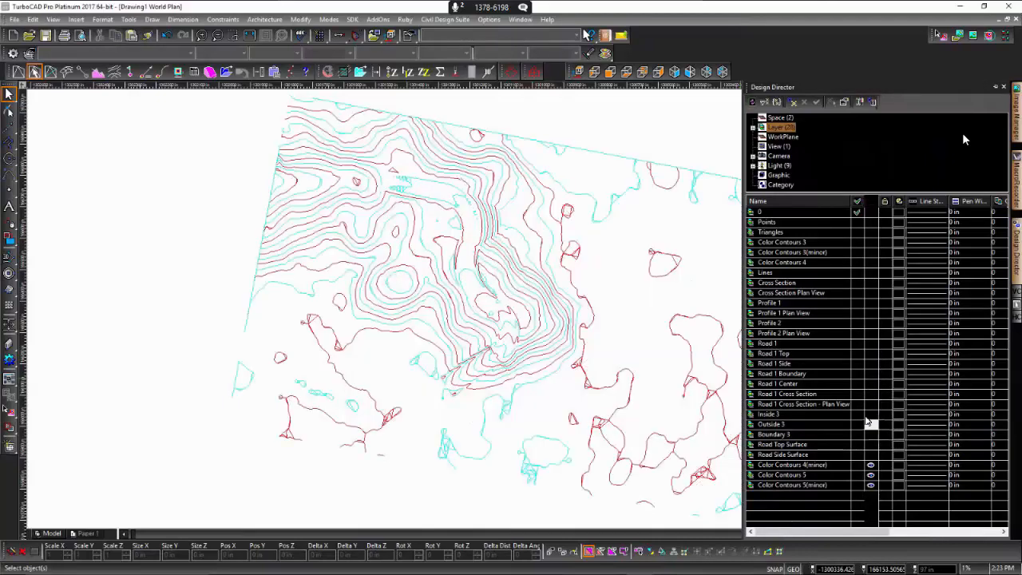
- Create a contour label on the closed red contour around the hilltop with height 1, width 1 and 0 decimal places
{"action": "scroll", "coordinate": [515, 312], "scroll_direction": "up", "scroll_amount": 1}
{"action": "scroll", "coordinate": [515, 311], "scroll_direction": "up", "scroll_amount": 4}
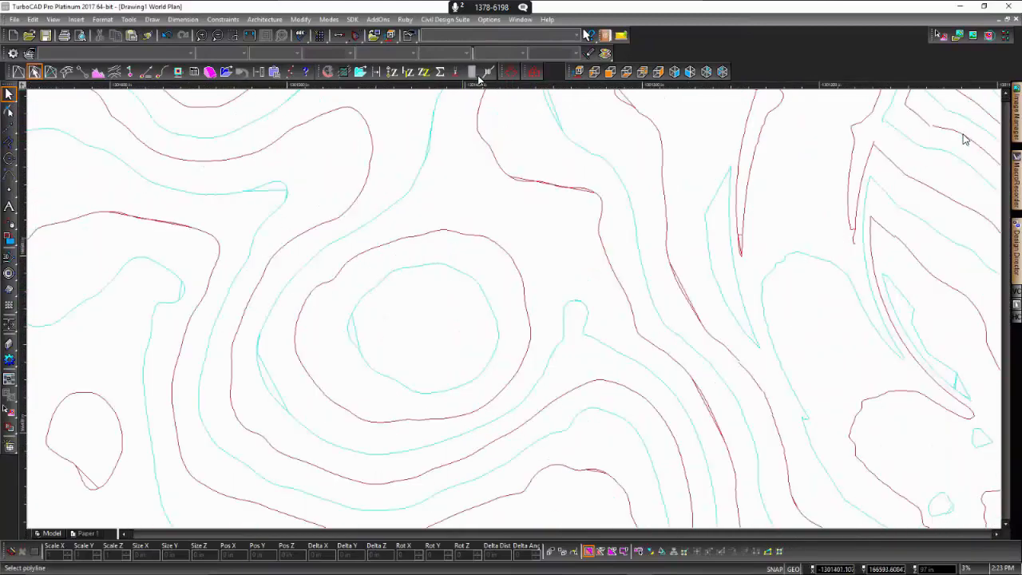
{"action": "left_click", "coordinate": [487, 73]}
{"action": "left_click", "coordinate": [490, 73]}
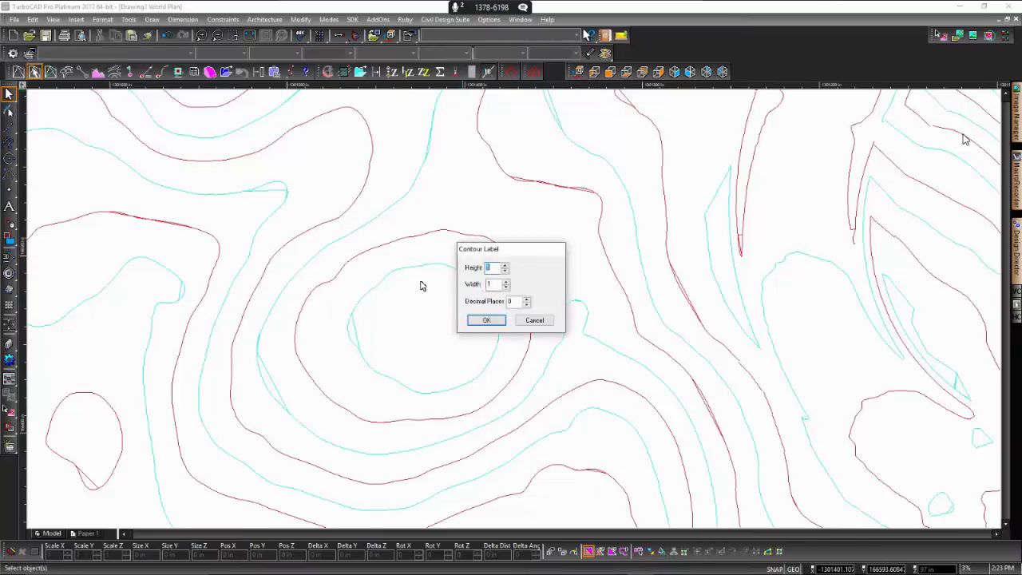
{"action": "left_click", "coordinate": [484, 321]}
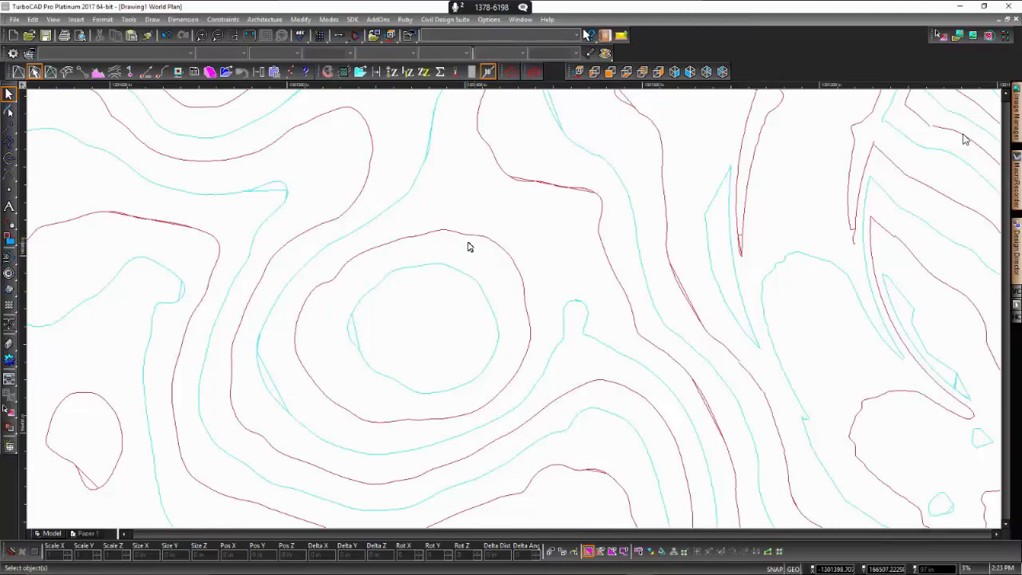
{"action": "scroll", "coordinate": [515, 311], "scroll_direction": "up", "scroll_amount": 10}
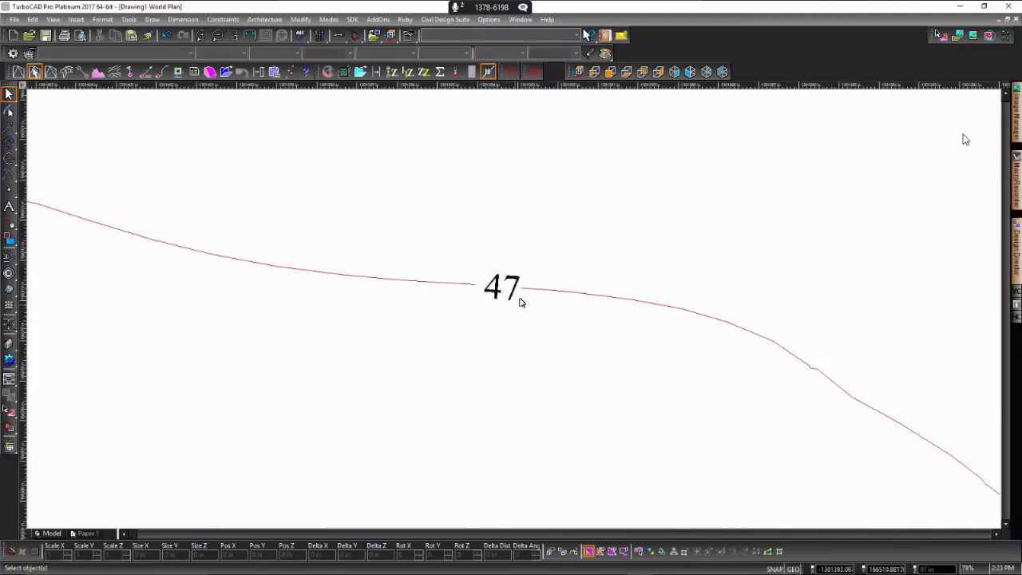
- Add three more contour labels of the same size along the upper part of the closed red contour
{"action": "scroll", "coordinate": [515, 307], "scroll_direction": "down", "scroll_amount": 5}
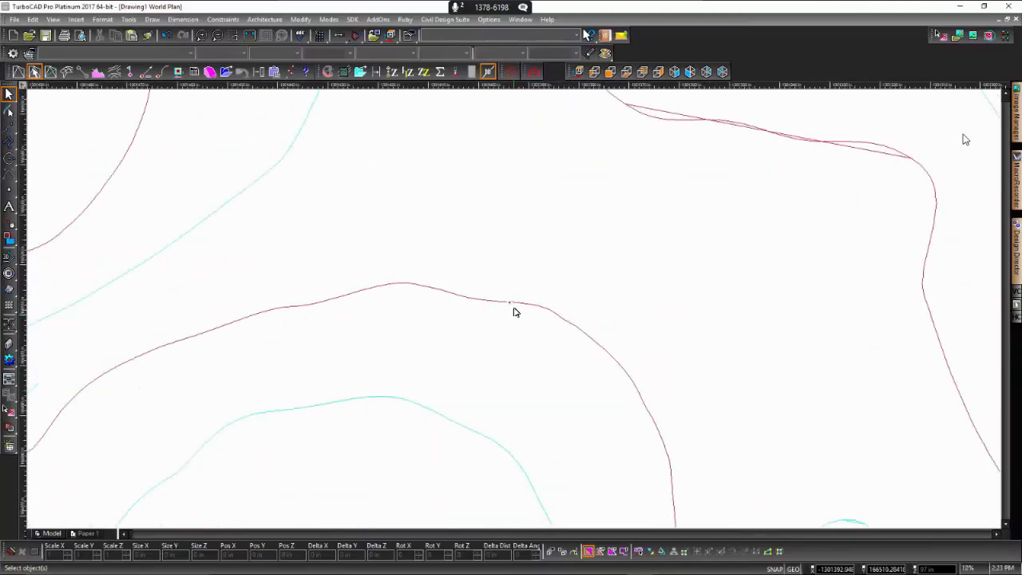
{"action": "scroll", "coordinate": [515, 311], "scroll_direction": "up", "scroll_amount": 3}
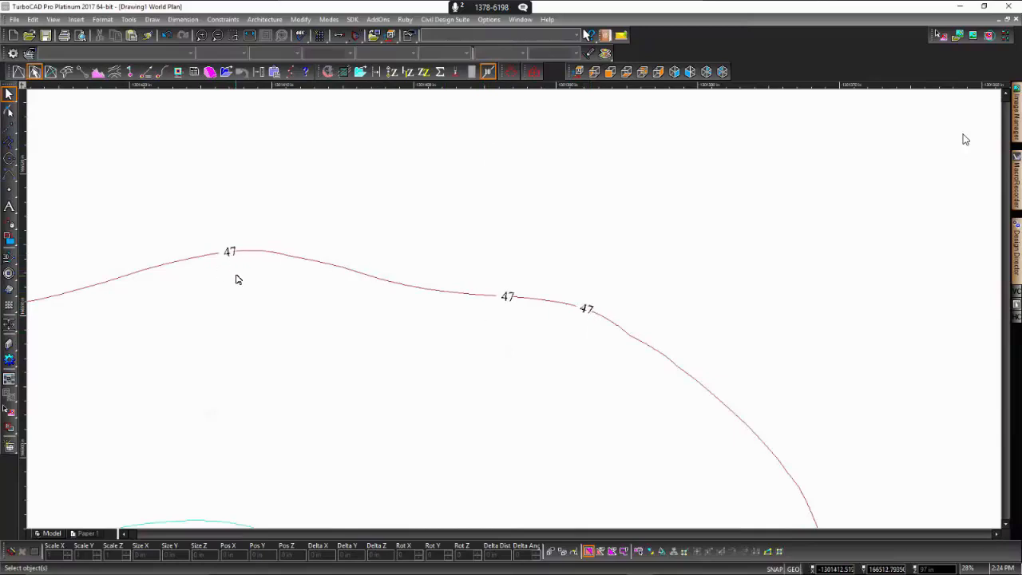
{"action": "middle_click_drag", "start_coordinate": [229, 254], "coordinate": [516, 310]}
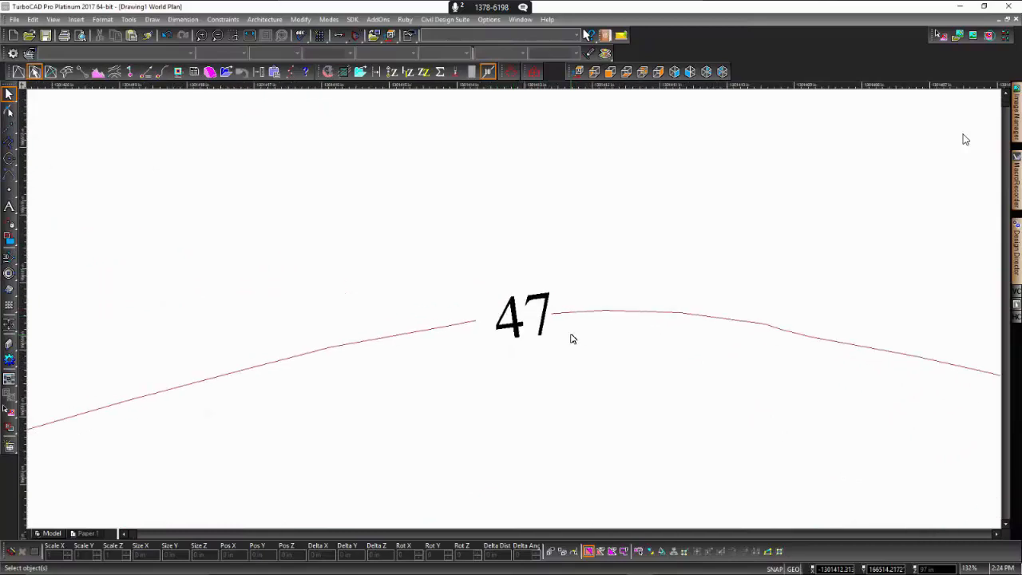
{"action": "scroll", "coordinate": [516, 310], "scroll_direction": "down", "scroll_amount": 1}
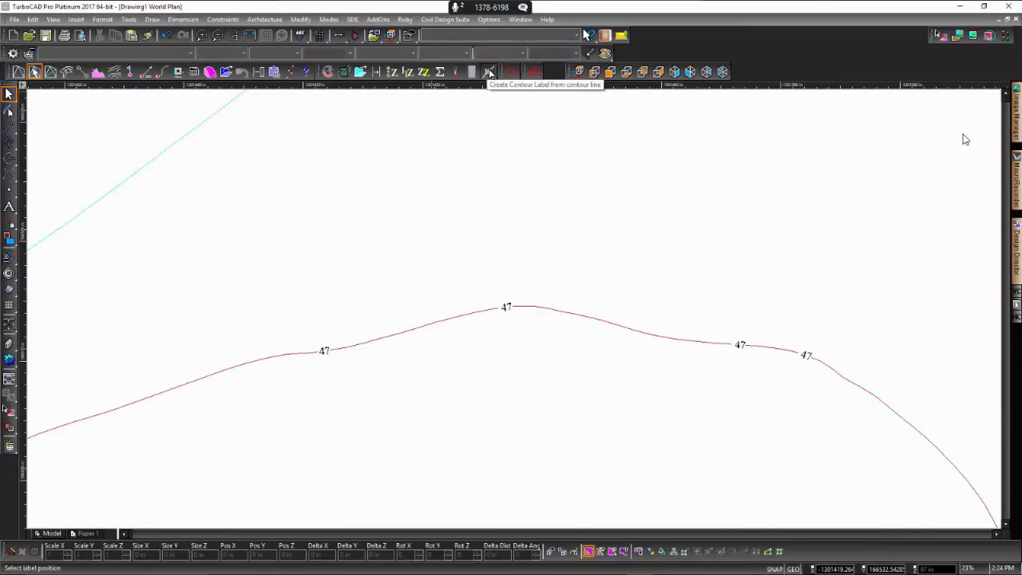
{"action": "left_click", "coordinate": [490, 73]}
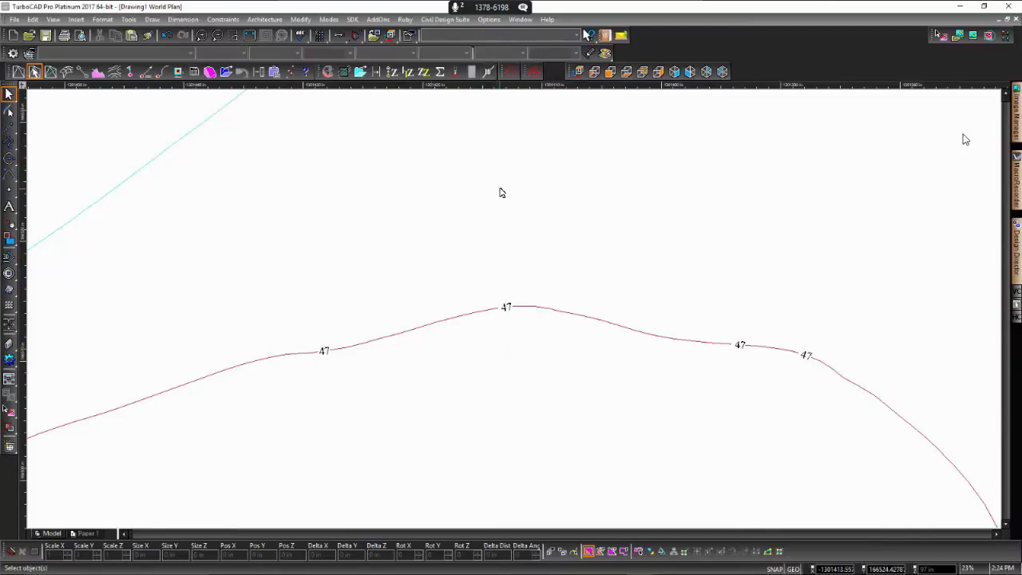
- Increase the contour label text height and place a label on the cyan contour just outside the labelled red one
{"action": "scroll", "coordinate": [474, 338], "scroll_direction": "down", "scroll_amount": 3}
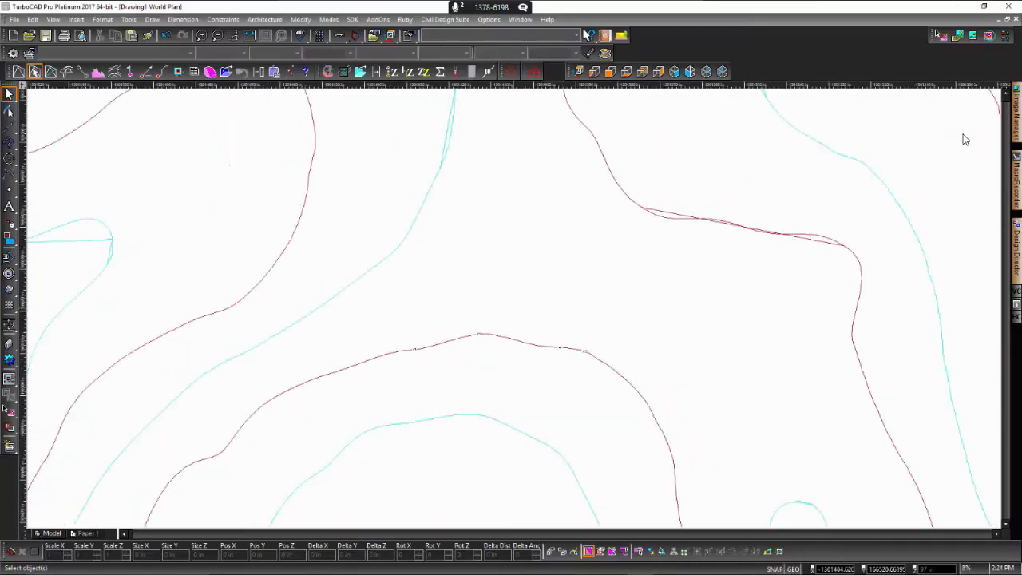
{"action": "scroll", "coordinate": [473, 339], "scroll_direction": "up", "scroll_amount": 4}
{"action": "left_click", "coordinate": [504, 322]}
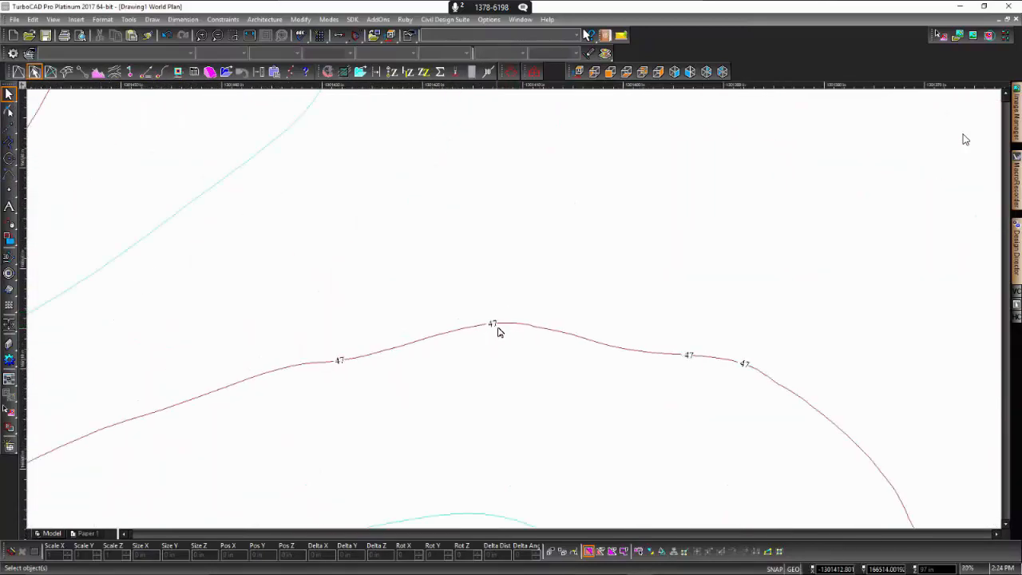
{"action": "left_click", "coordinate": [196, 201]}
{"action": "left_click", "coordinate": [195, 200]}
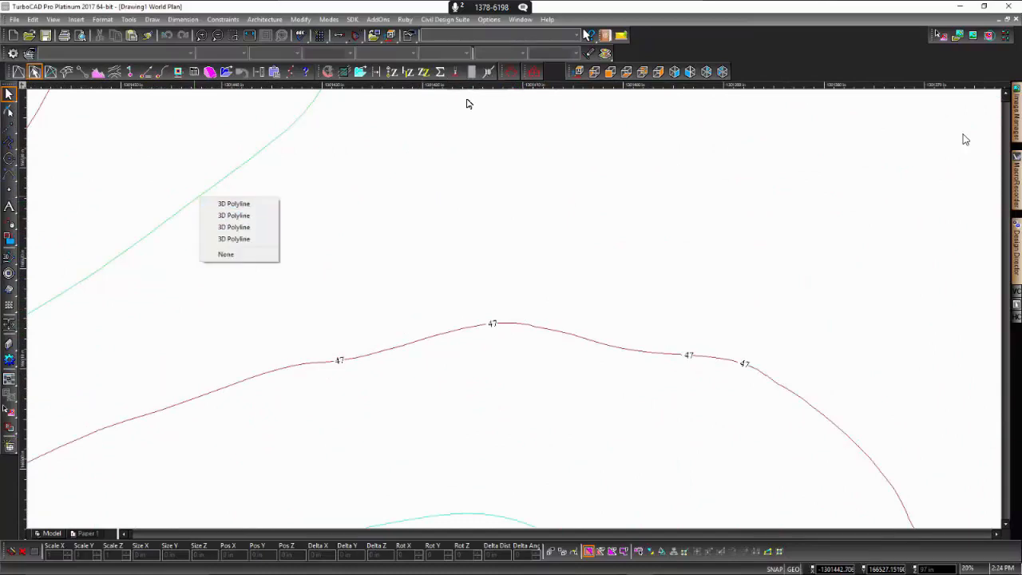
{"action": "left_click", "coordinate": [489, 72]}
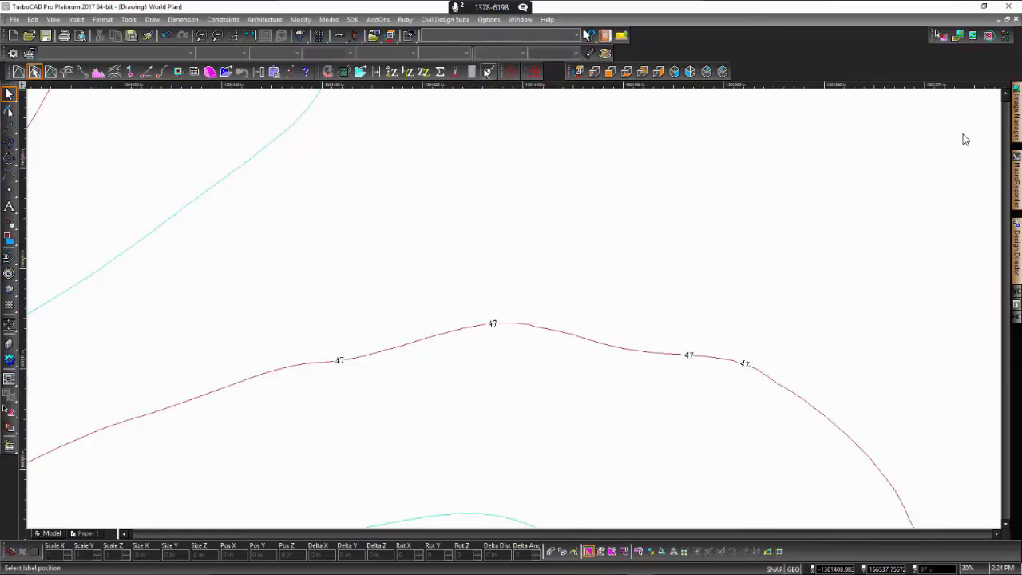
{"action": "left_click", "coordinate": [486, 71]}
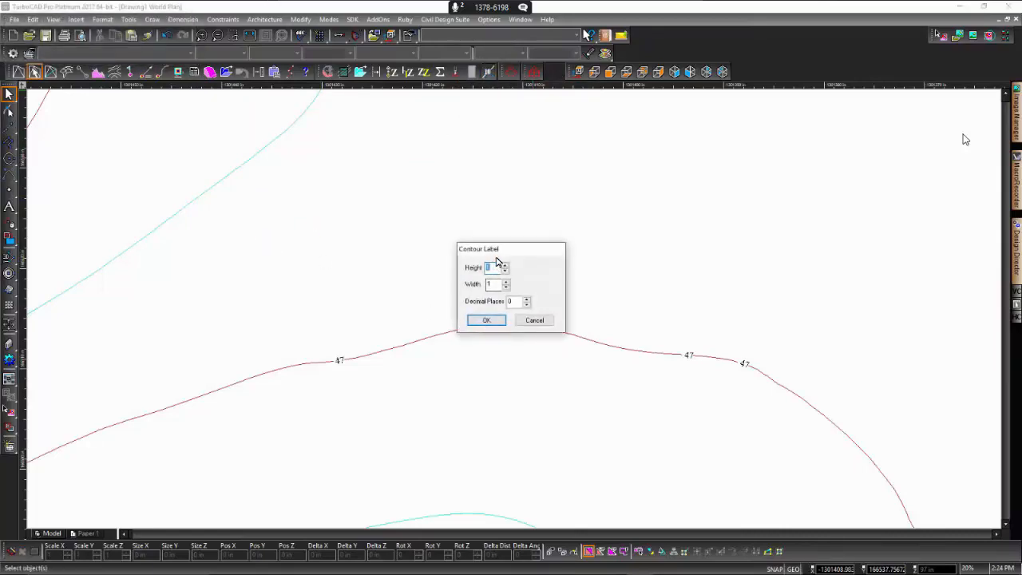
{"action": "type", "text": "1"}
{"action": "left_click", "coordinate": [487, 320]}
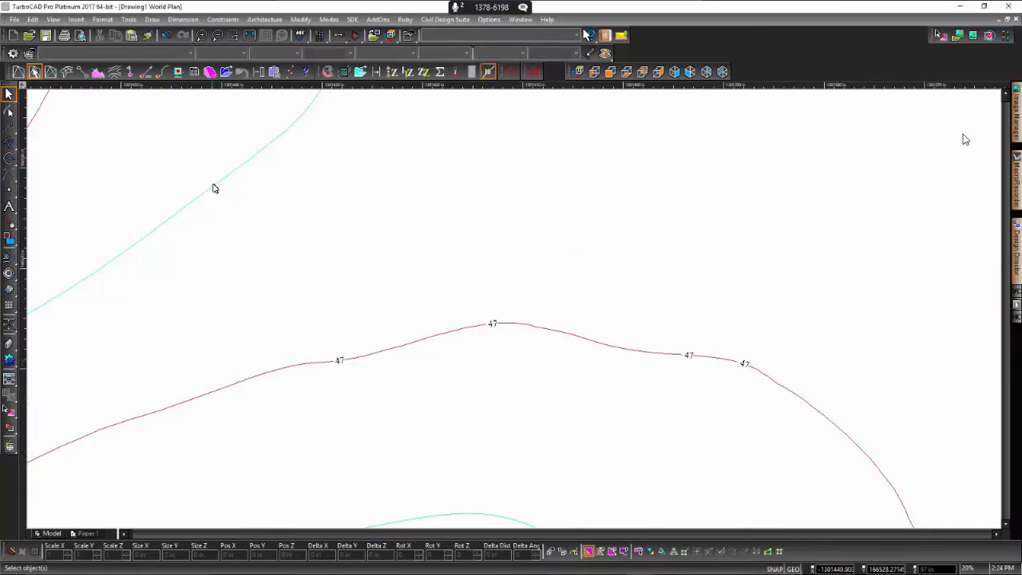
{"action": "left_click", "coordinate": [217, 190]}
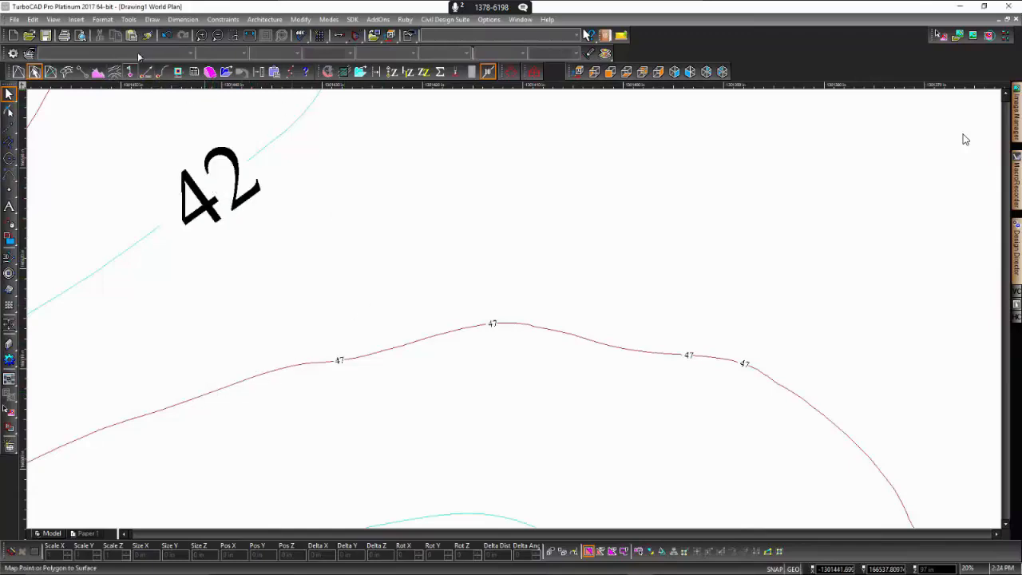
- Undo the contour labels placed so far and put a single larger label at the crest of the closed red contour
{"action": "left_click", "coordinate": [167, 36]}
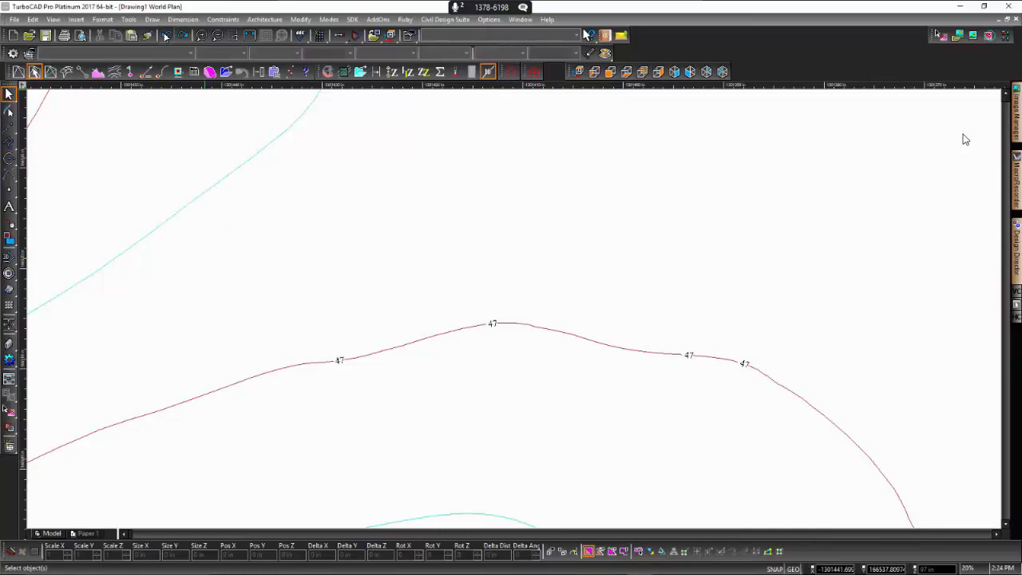
{"action": "key", "text": "ctrl+z"}
{"action": "left_click", "coordinate": [166, 36]}
{"action": "key", "text": "ctrl+y"}
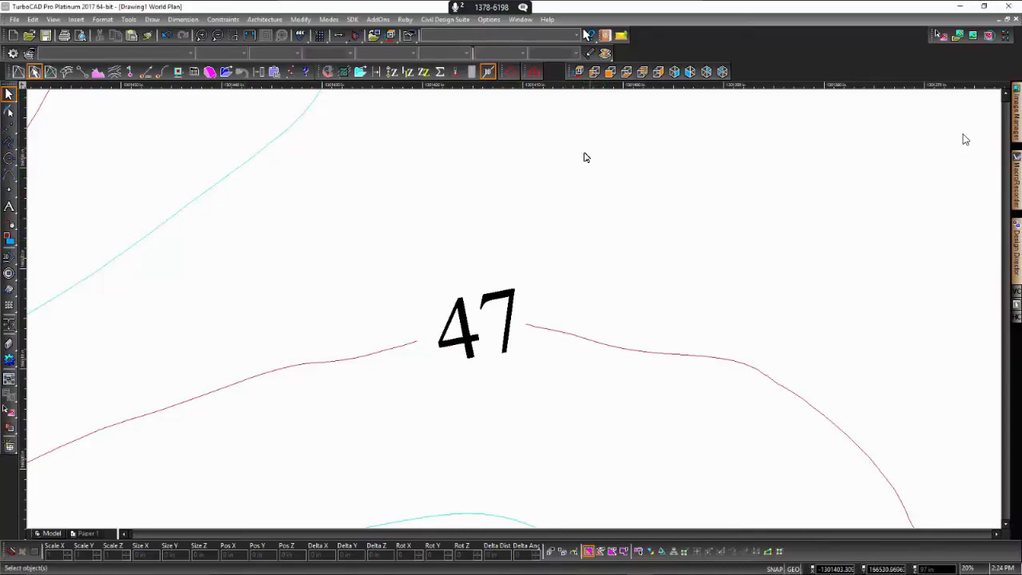
{"action": "left_click", "coordinate": [488, 71]}
- Hide the Color Contours 5(minor), Color Contours 5 and Color Contours 4(minor) layers
{"action": "scroll", "coordinate": [516, 313], "scroll_direction": "down", "scroll_amount": 5}
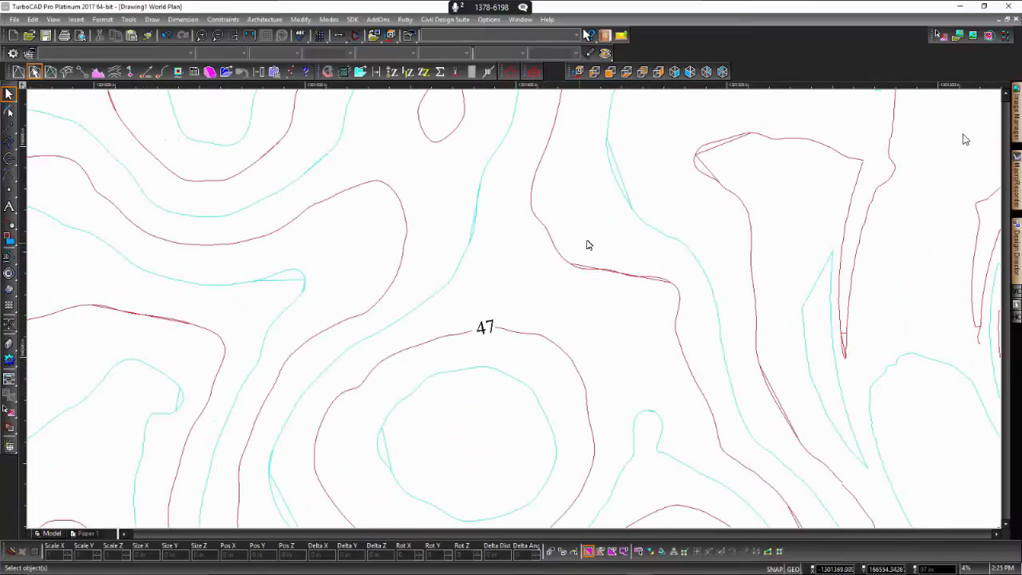
{"action": "scroll", "coordinate": [516, 313], "scroll_direction": "down", "scroll_amount": 5}
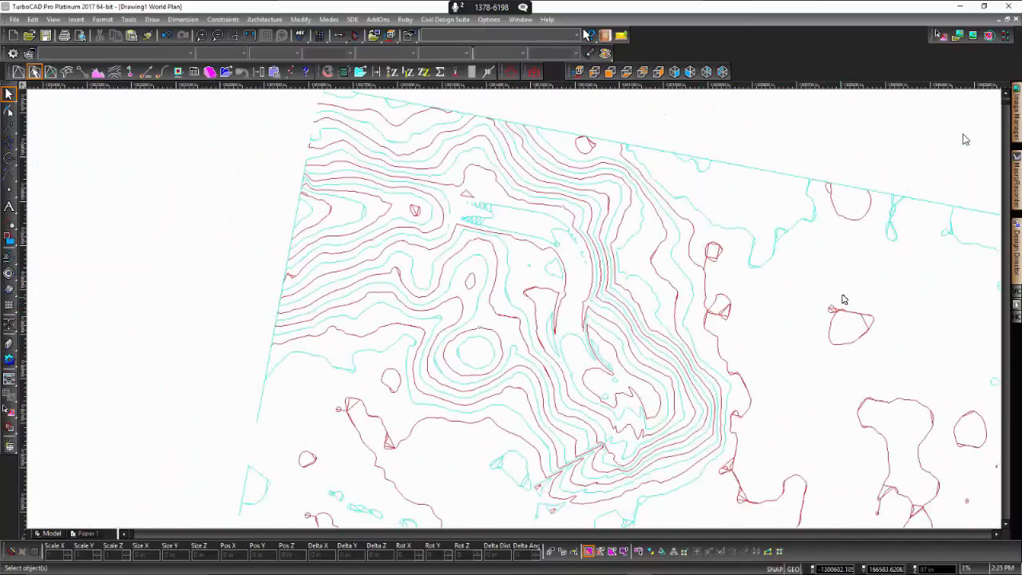
{"action": "scroll", "coordinate": [692, 328], "scroll_direction": "down", "scroll_amount": 2}
{"action": "scroll", "coordinate": [516, 312], "scroll_direction": "up", "scroll_amount": 1}
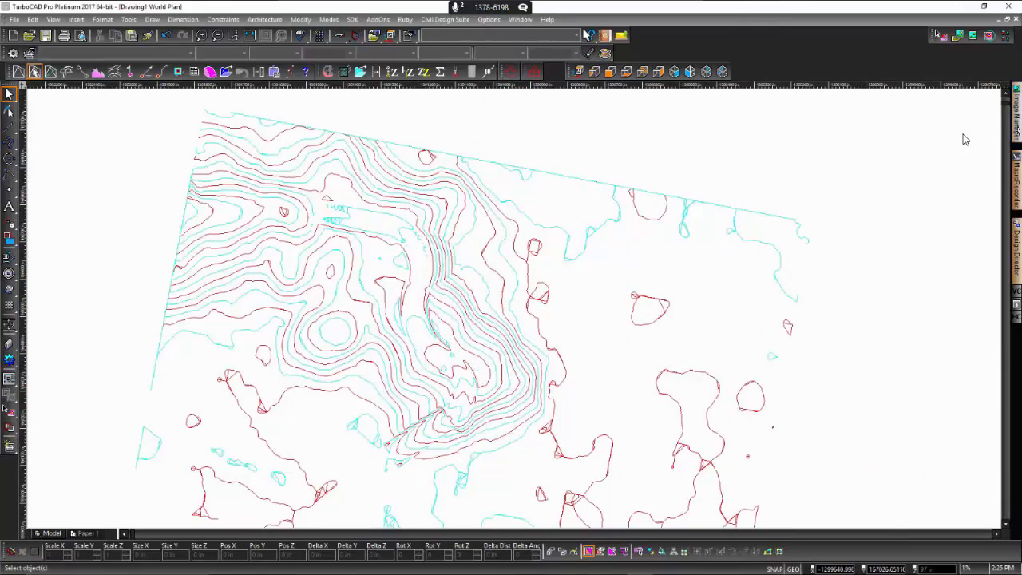
{"action": "mouse_move", "coordinate": [1017, 245]}
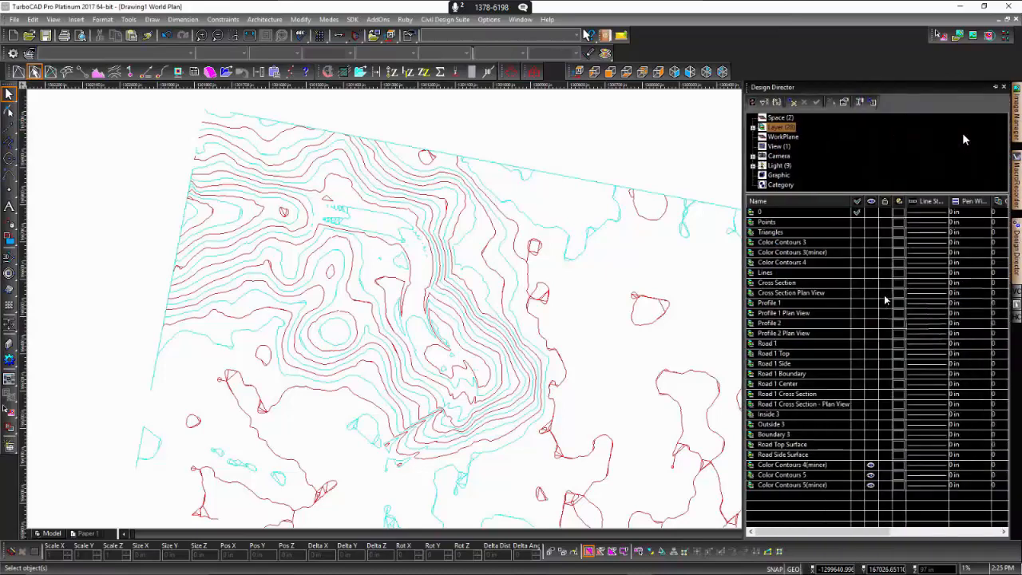
{"action": "left_click", "coordinate": [870, 485]}
{"action": "left_click", "coordinate": [871, 476]}
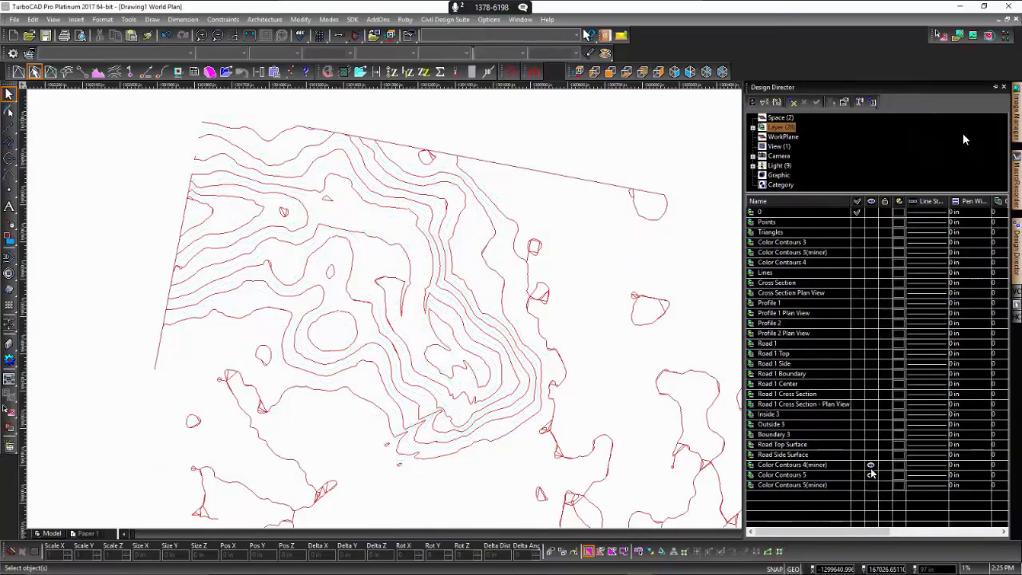
{"action": "left_click", "coordinate": [870, 467]}
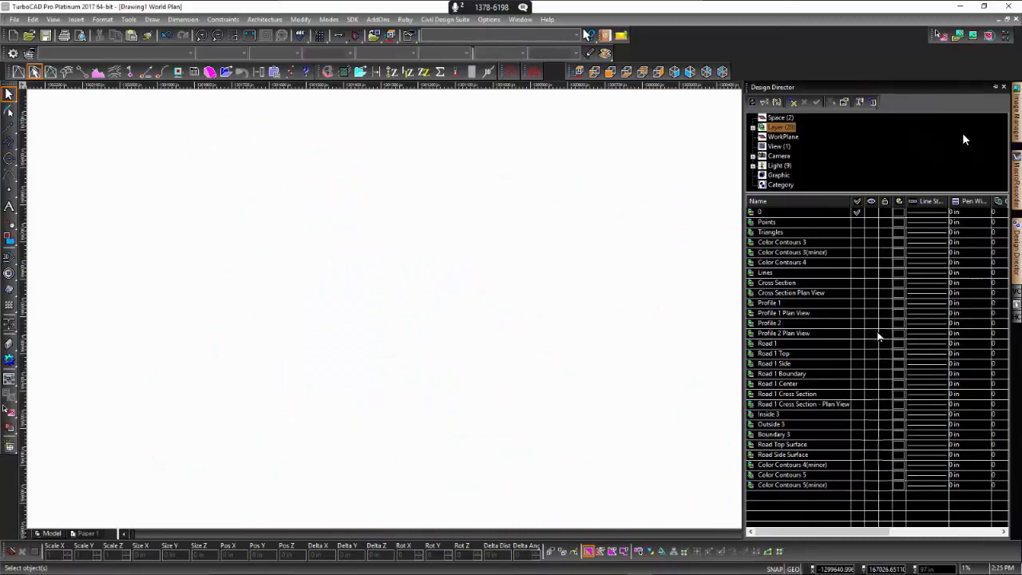
- Show the Profile 1 and Profile 1 Plan View layers
{"action": "left_click", "coordinate": [871, 303]}
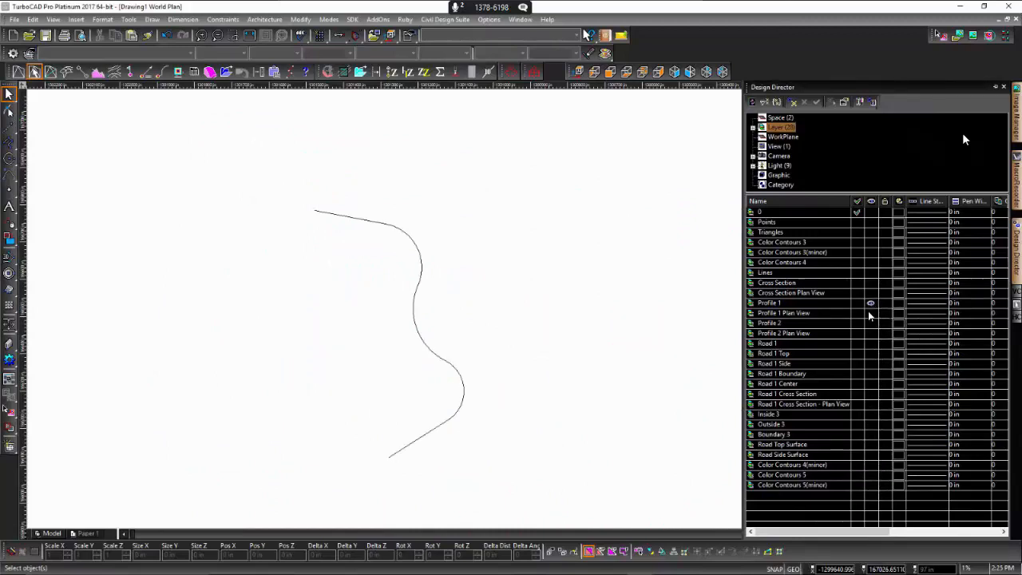
{"action": "left_click", "coordinate": [871, 313]}
{"action": "scroll", "coordinate": [515, 313], "scroll_direction": "down", "scroll_amount": 2}
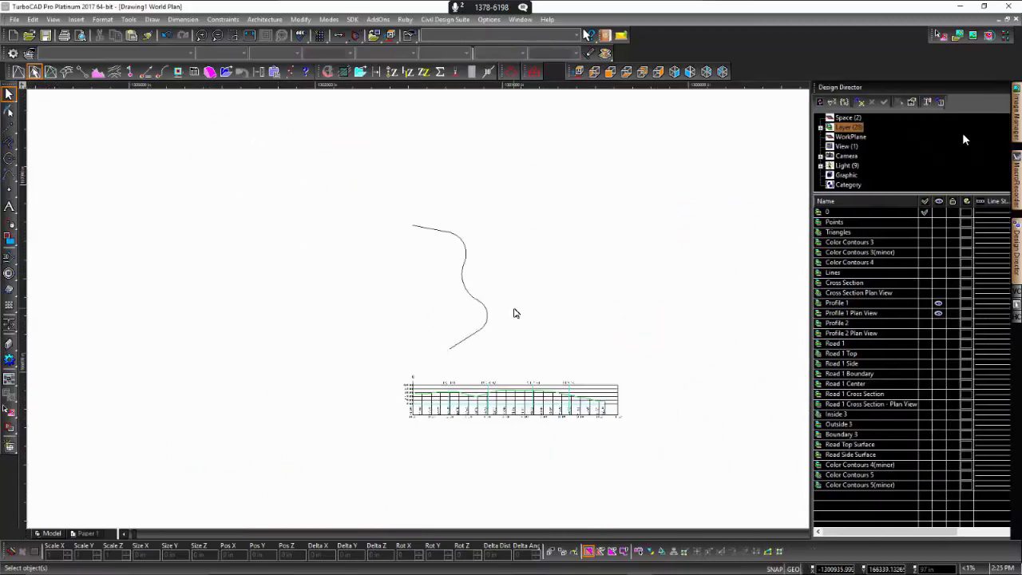
{"action": "scroll", "coordinate": [605, 406], "scroll_direction": "up", "scroll_amount": 3}
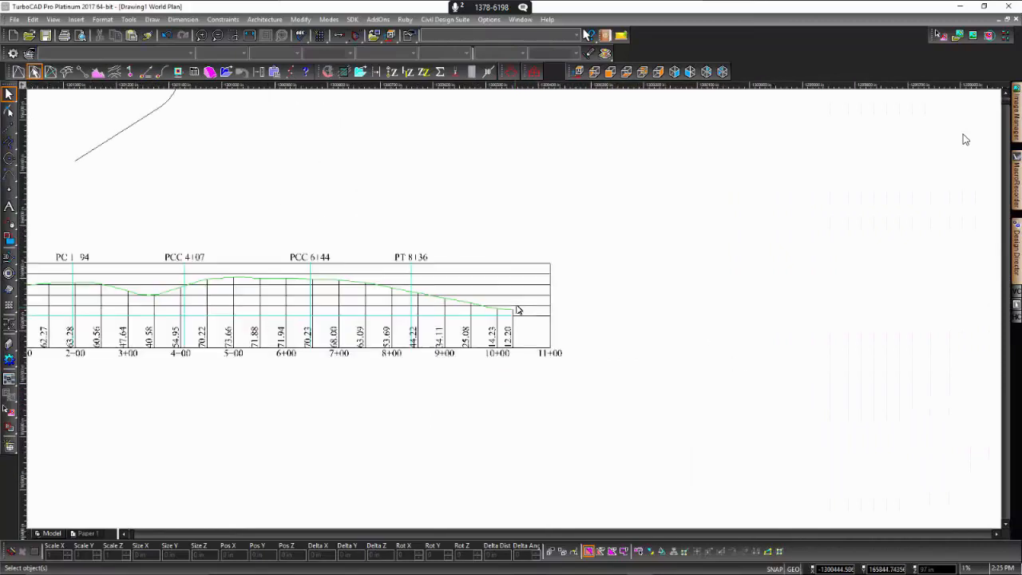
{"action": "scroll", "coordinate": [517, 310], "scroll_direction": "down", "scroll_amount": 2}
- Select the Profile 1 Plan View graph and load it as the selected profile in Vertical Curves
{"action": "left_click", "coordinate": [341, 313]}
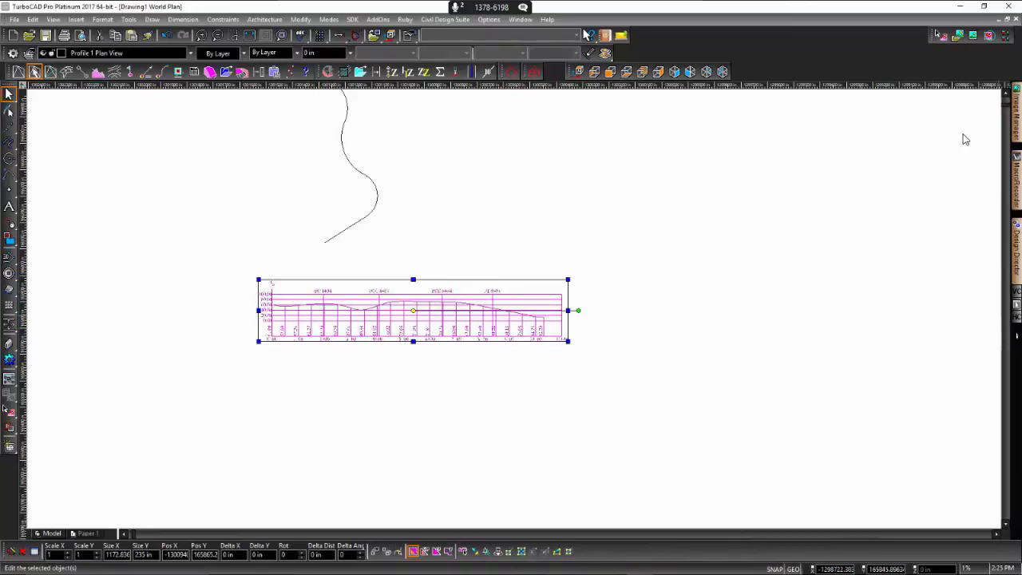
{"action": "left_click", "coordinate": [1017, 293]}
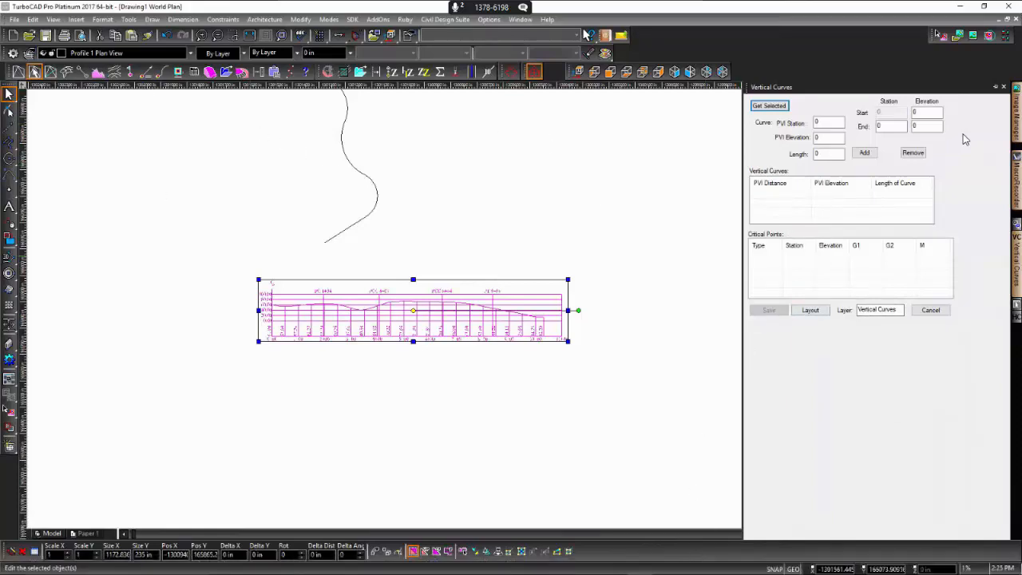
{"action": "scroll", "coordinate": [435, 321], "scroll_direction": "up", "scroll_amount": 2}
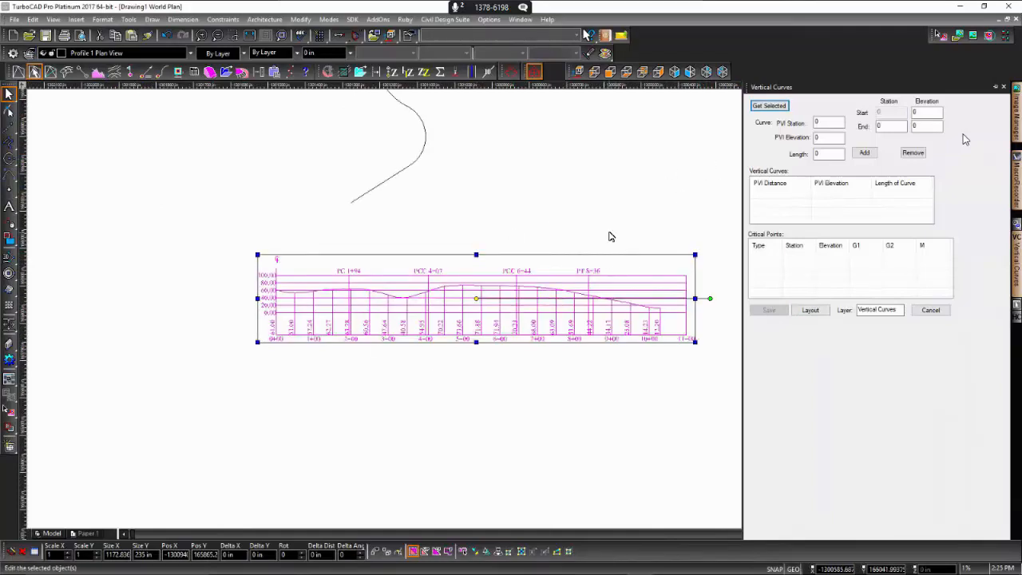
{"action": "left_click", "coordinate": [769, 107]}
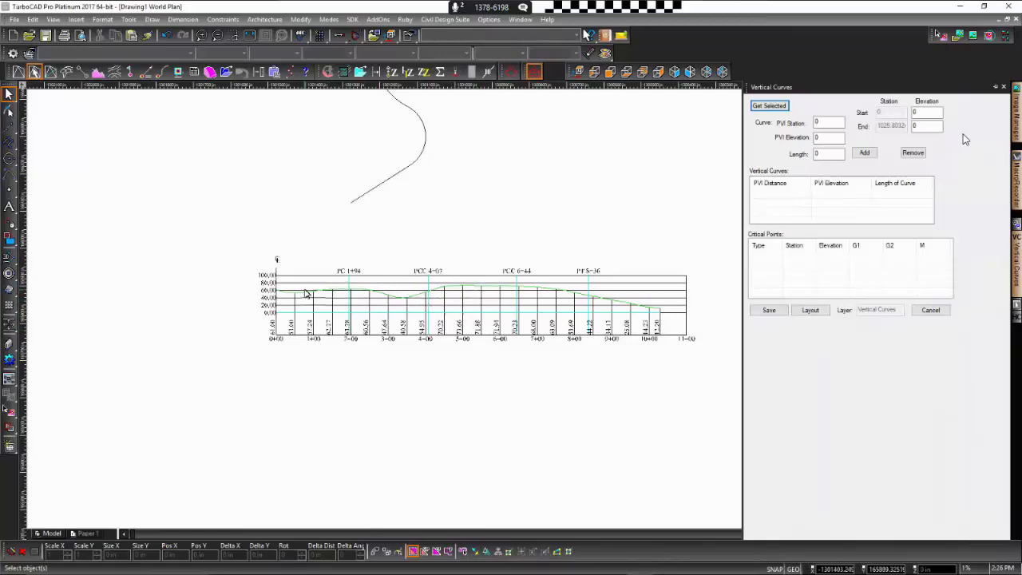
{"action": "scroll", "coordinate": [416, 313], "scroll_direction": "up", "scroll_amount": 3}
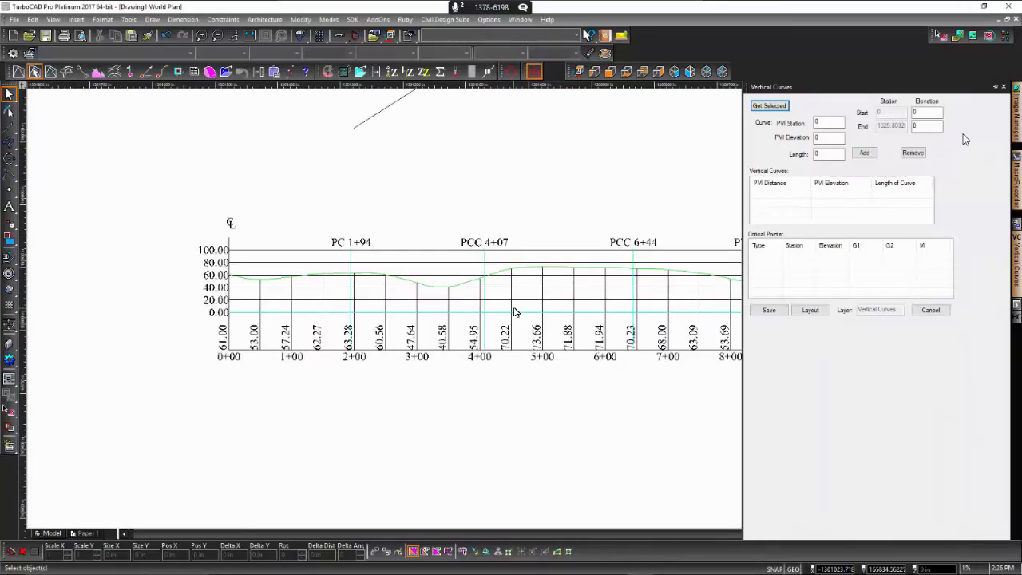
{"action": "scroll", "coordinate": [642, 289], "scroll_direction": "up", "scroll_amount": 2}
{"action": "scroll", "coordinate": [515, 308], "scroll_direction": "down", "scroll_amount": 3}
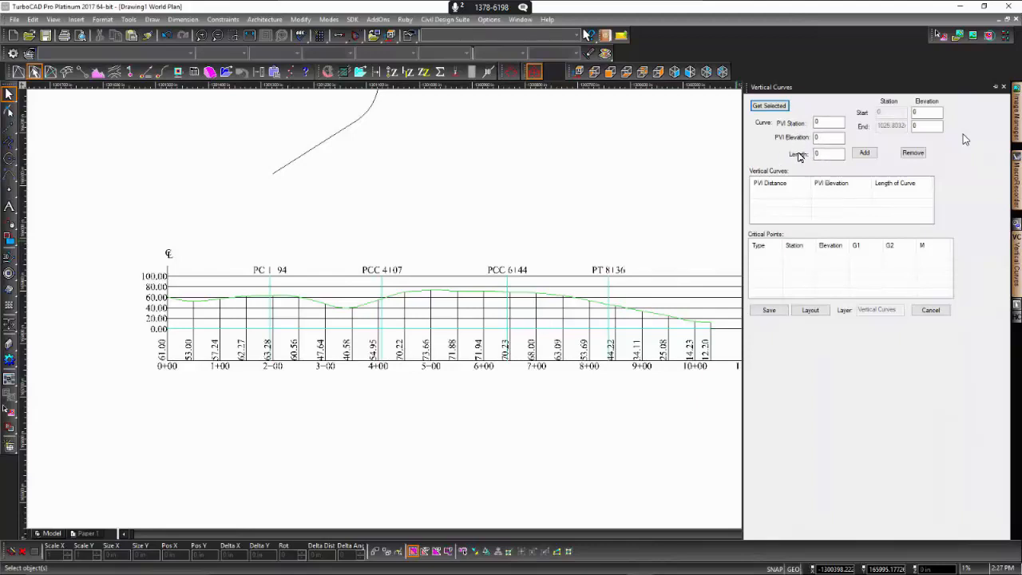
- Add a vertical curve at PVI station 50 with a PVI elevation of 47 and a length of 50
{"action": "mouse_move", "coordinate": [588, 572]}
{"action": "left_click", "coordinate": [963, 134]}
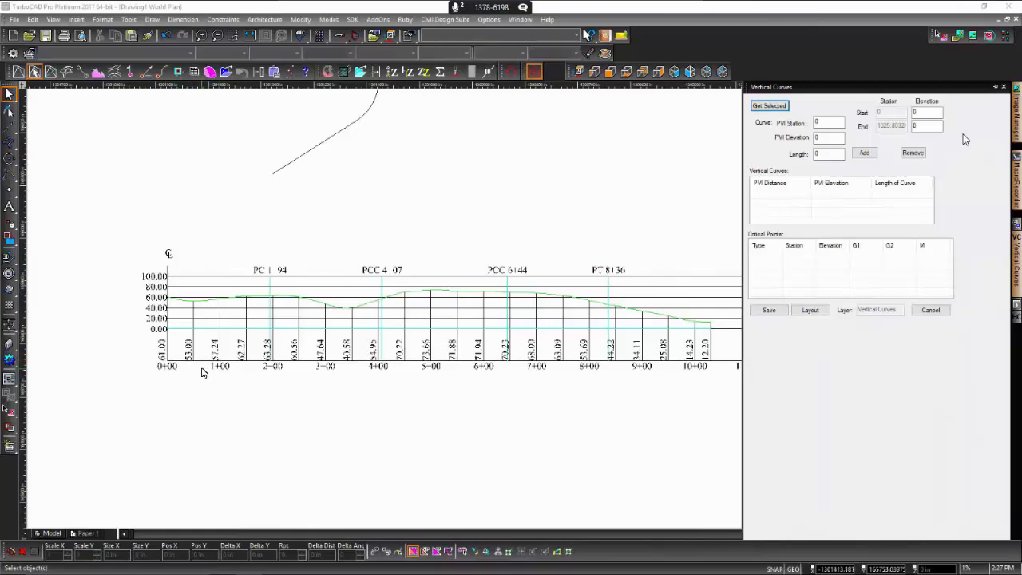
{"action": "left_click", "coordinate": [822, 123]}
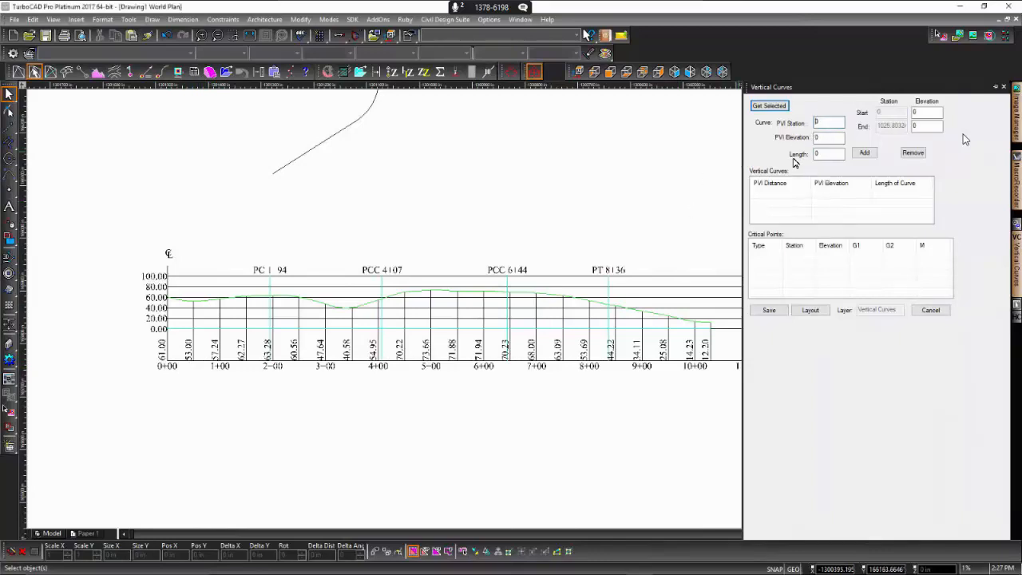
{"action": "left_click", "coordinate": [865, 153]}
{"action": "type", "text": "7"}
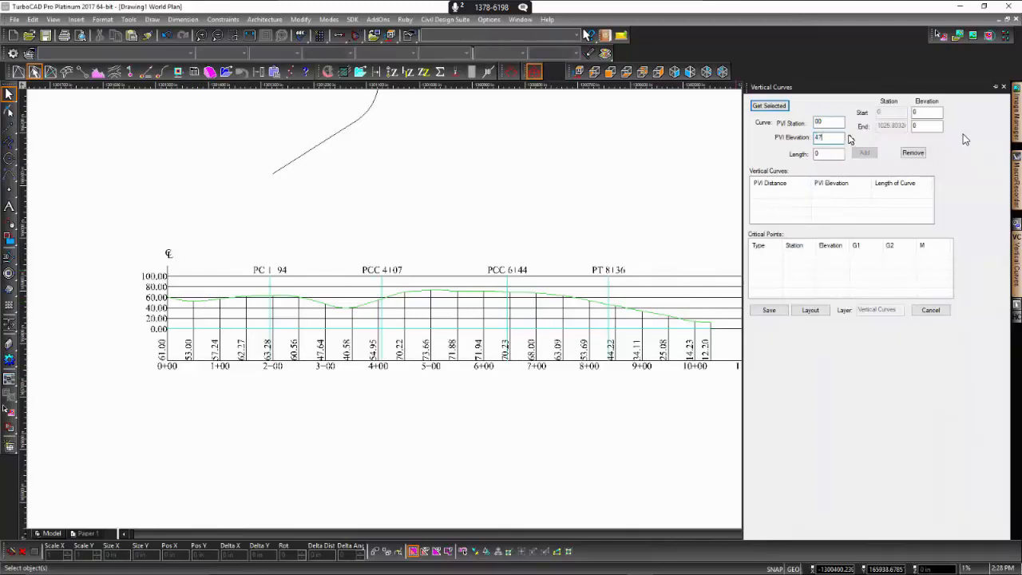
{"action": "left_click", "coordinate": [816, 154]}
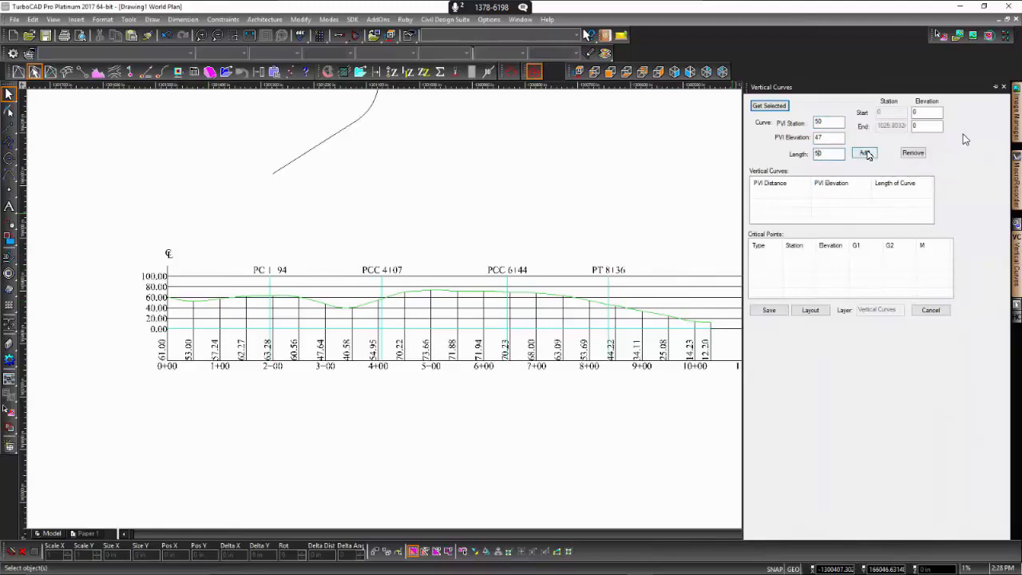
{"action": "left_click", "coordinate": [866, 153]}
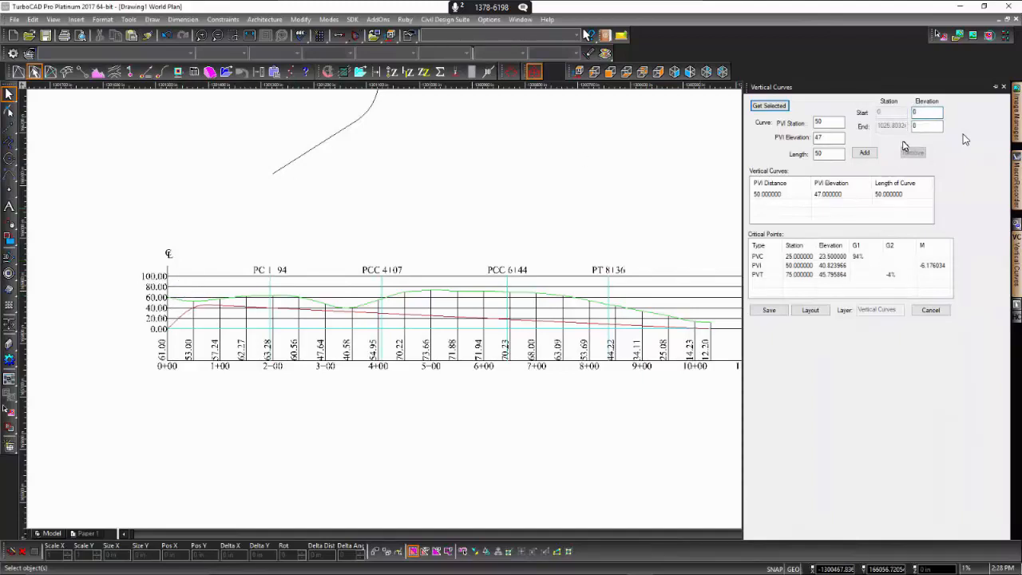
- Set the profile's start elevation to 60 and remove the vertical curve at station 50
{"action": "type", "text": "6"}
{"action": "left_click", "coordinate": [865, 154]}
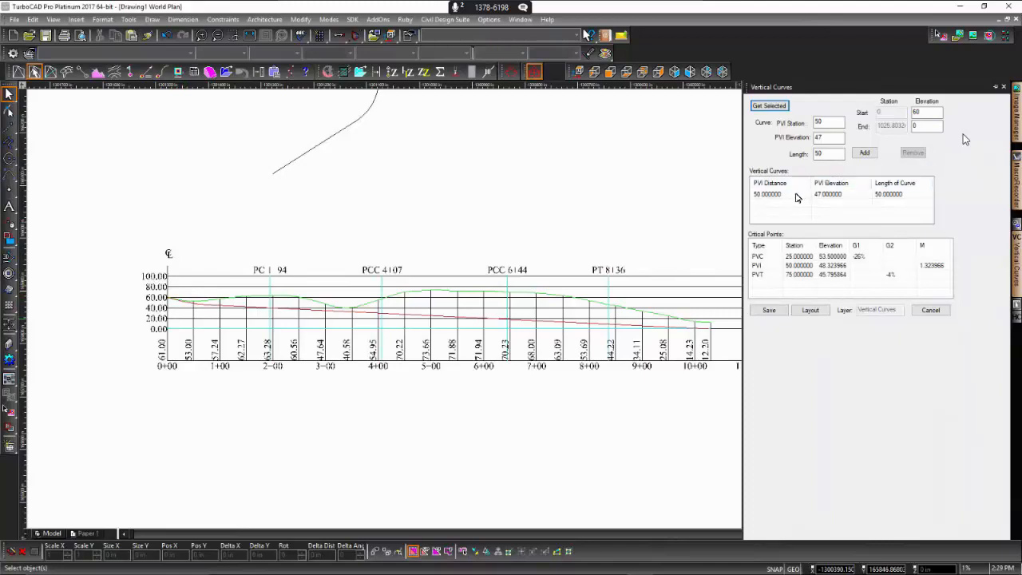
{"action": "left_click", "coordinate": [906, 195]}
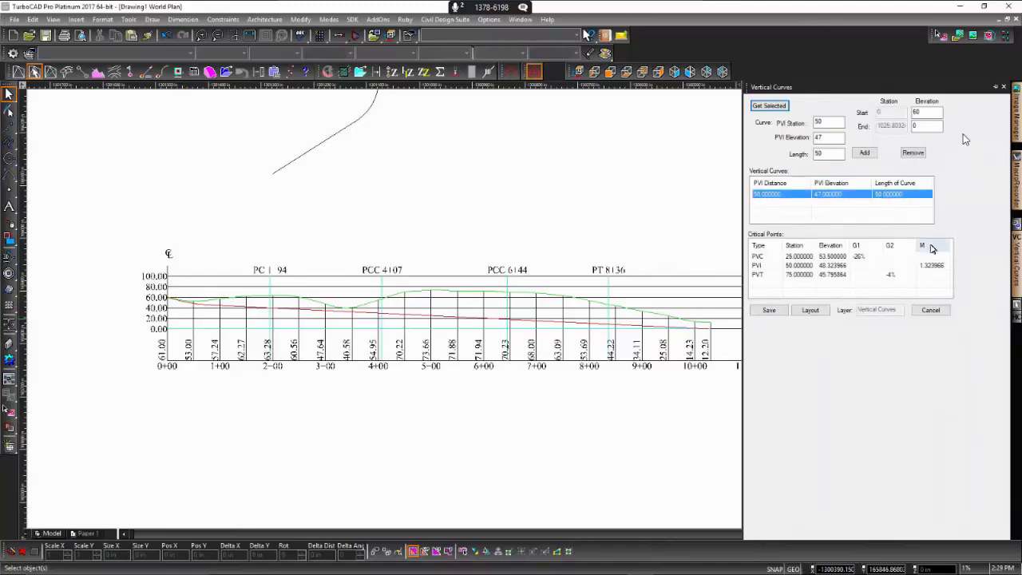
{"action": "left_click", "coordinate": [913, 153]}
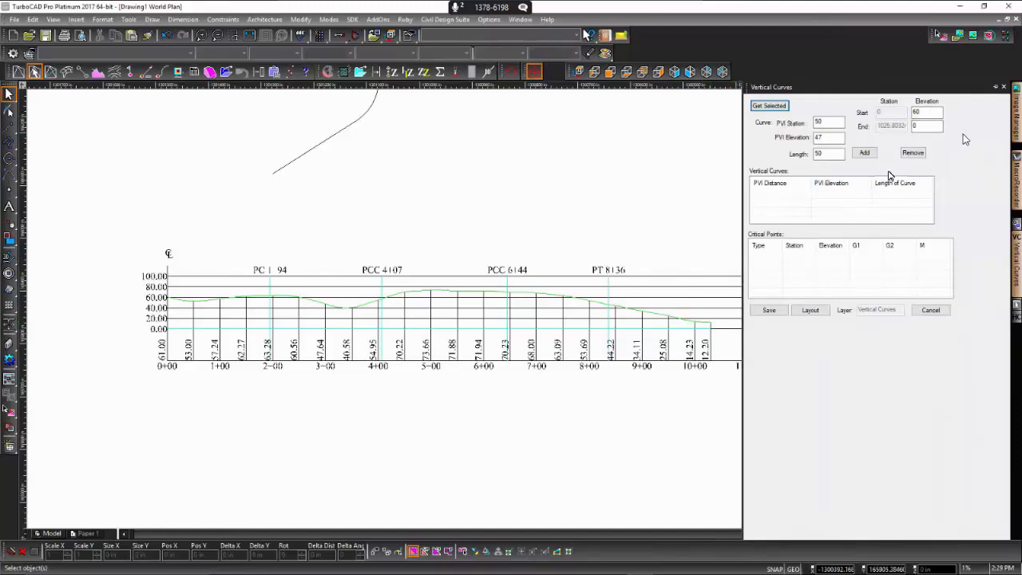
- Set the end elevation to 20 and add a vertical curve at PVI station 350, elevation 40, length 50
{"action": "key", "text": "Tab"}
{"action": "left_click", "coordinate": [834, 137]}
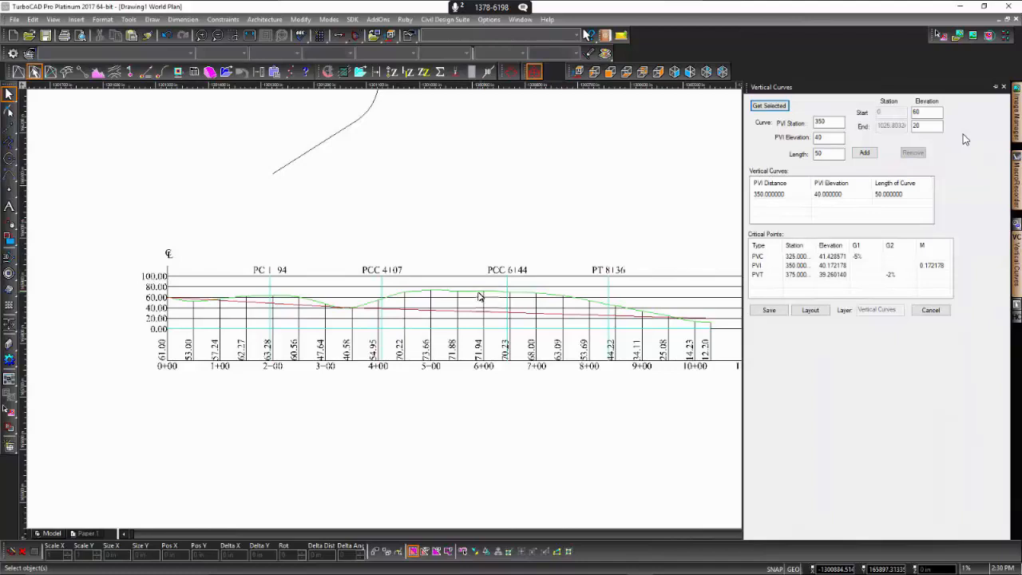
- Add a second vertical curve at PVI station 600 with a PVI elevation of 70 and a length of 100
{"action": "left_click", "coordinate": [828, 120]}
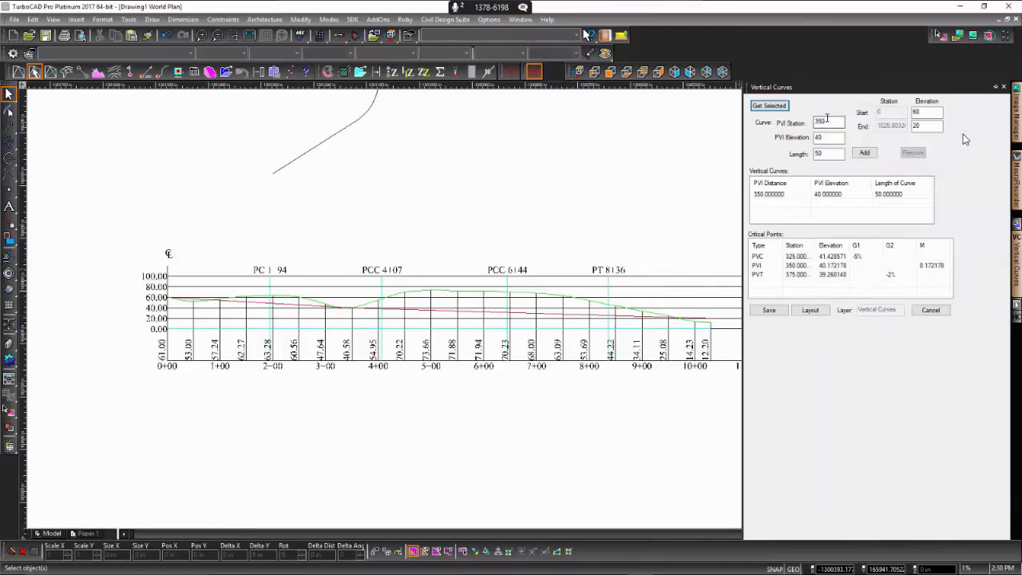
{"action": "double_click", "coordinate": [823, 121]}
{"action": "type", "text": "600"}
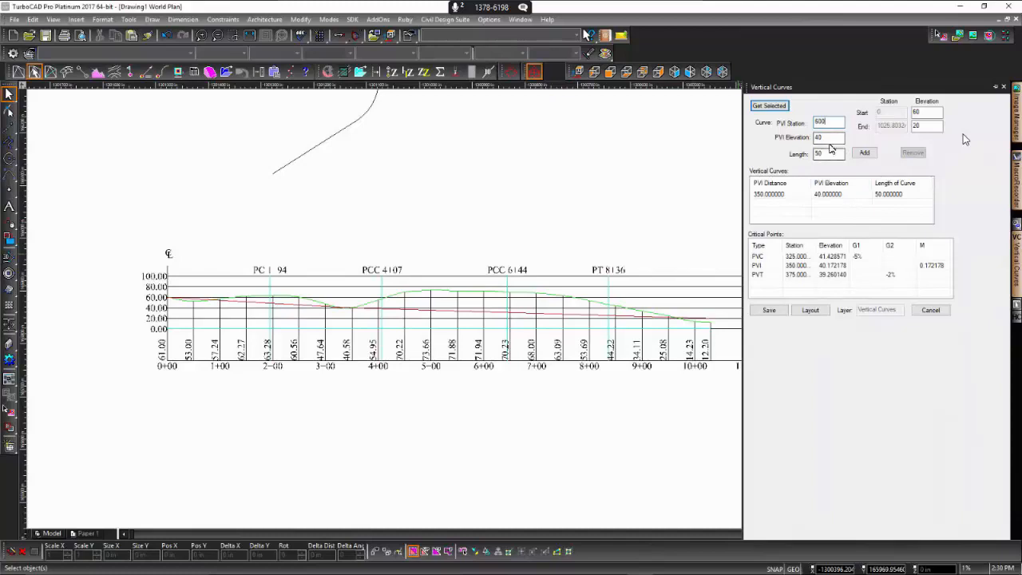
{"action": "double_click", "coordinate": [818, 137]}
{"action": "type", "text": "70"}
{"action": "double_click", "coordinate": [820, 153]}
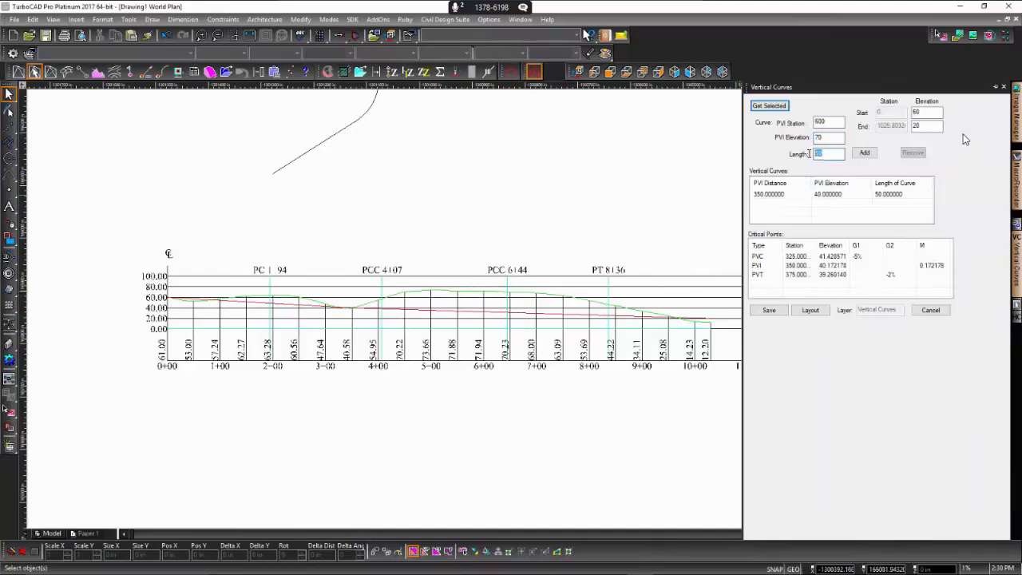
{"action": "type", "text": "100"}
{"action": "left_click", "coordinate": [866, 153]}
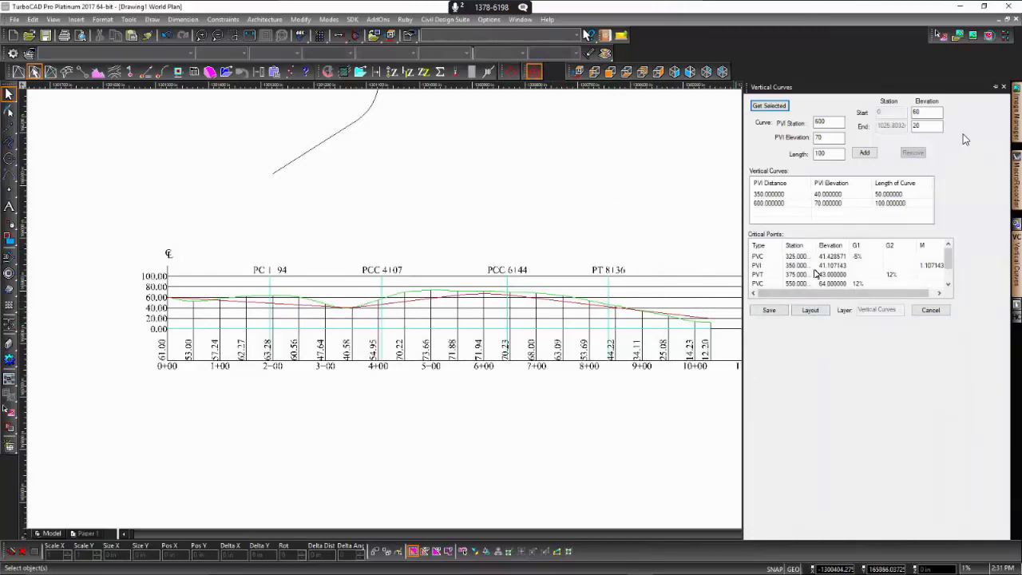
- Review the critical points of both curves and generate the vertical curve layout with a station interval of 5
{"action": "scroll", "coordinate": [947, 271], "scroll_direction": "down", "scroll_amount": 1}
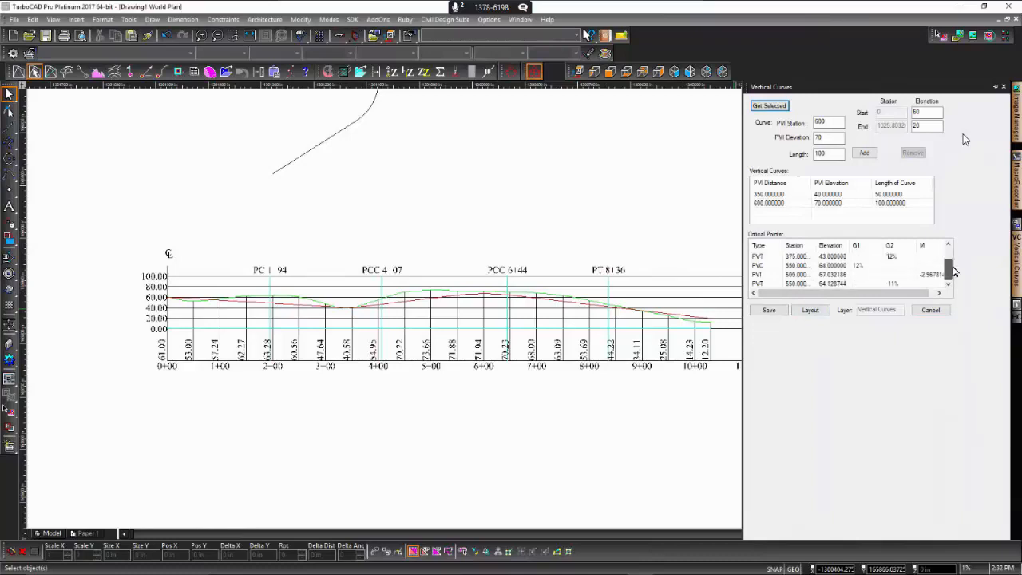
{"action": "scroll", "coordinate": [957, 270], "scroll_direction": "up", "scroll_amount": 1}
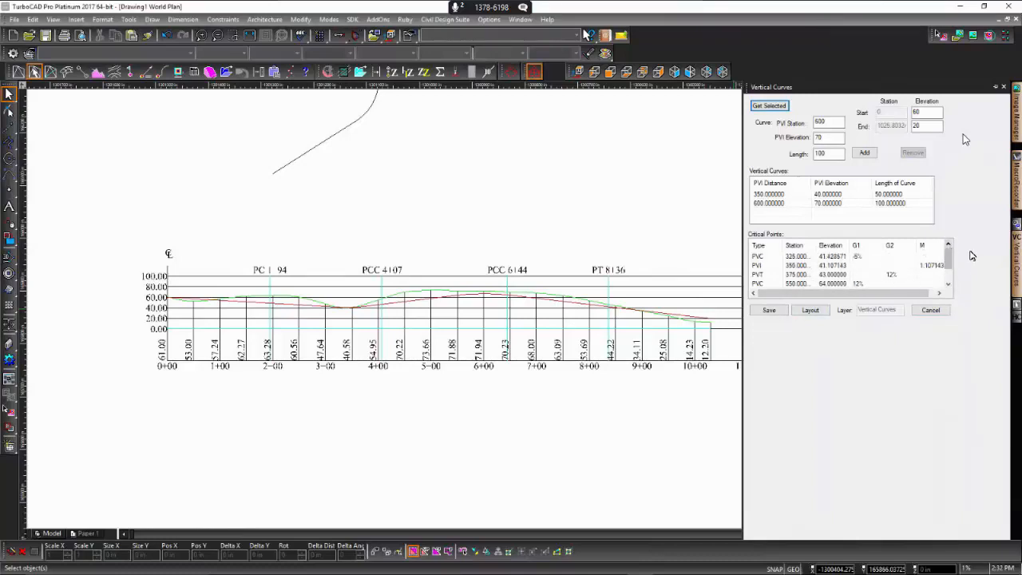
{"action": "left_click", "coordinate": [810, 311]}
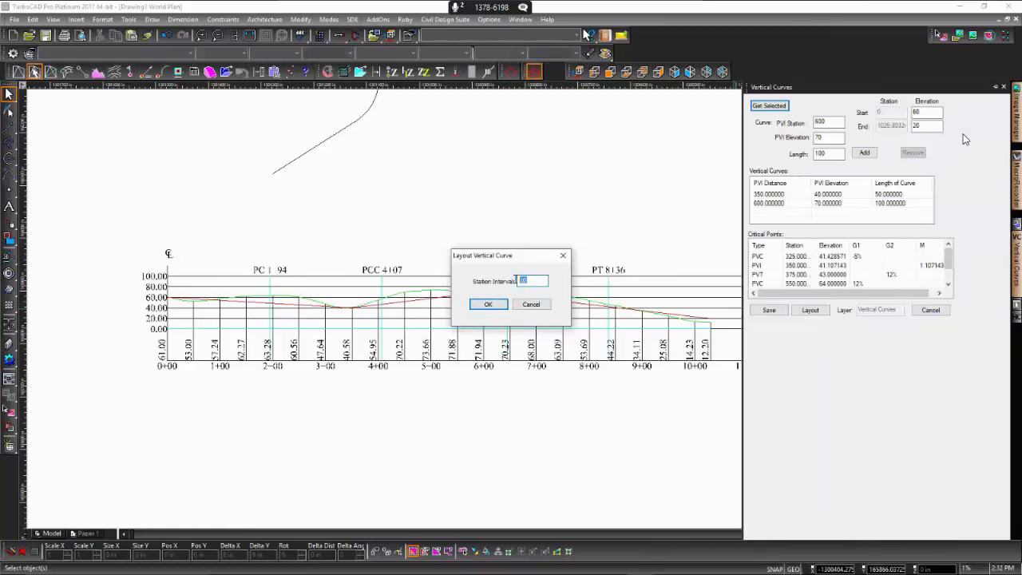
{"action": "type", "text": "5"}
{"action": "left_click", "coordinate": [484, 303]}
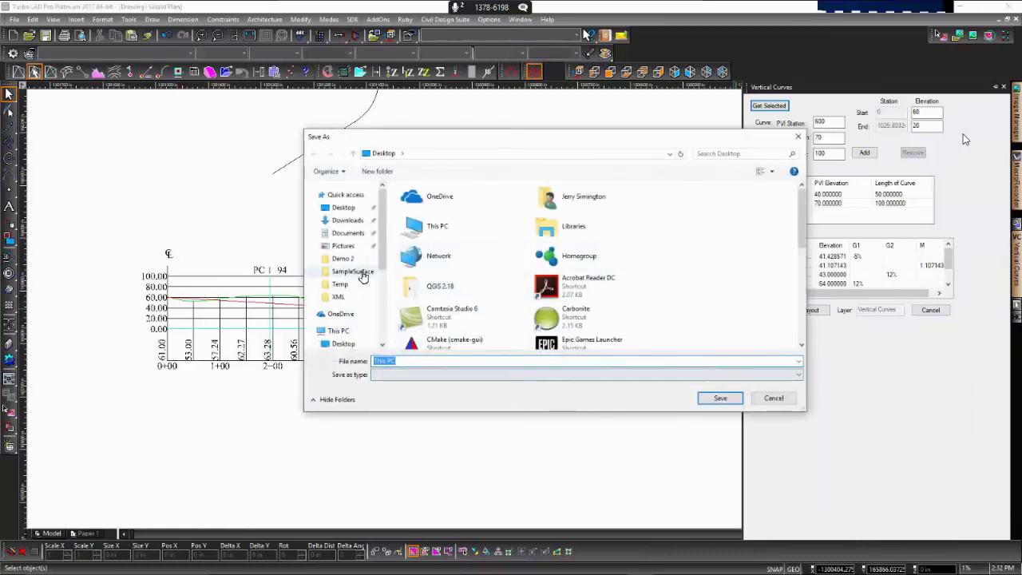
- Save the vertical curve layout as VC_layout in the C:\Temp folder
{"action": "left_click", "coordinate": [363, 285]}
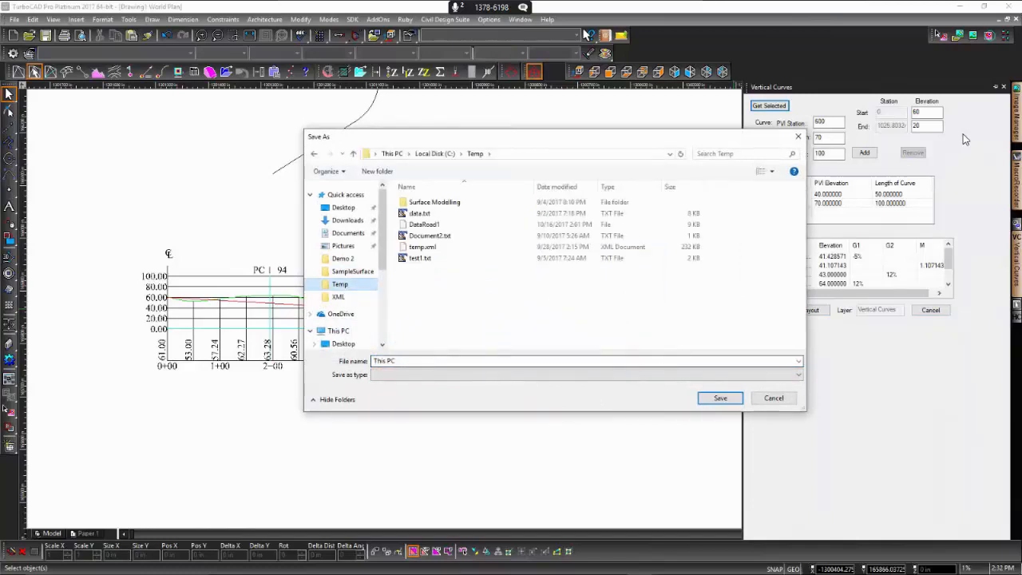
{"action": "left_click_drag", "start_coordinate": [398, 362], "coordinate": [353, 365]}
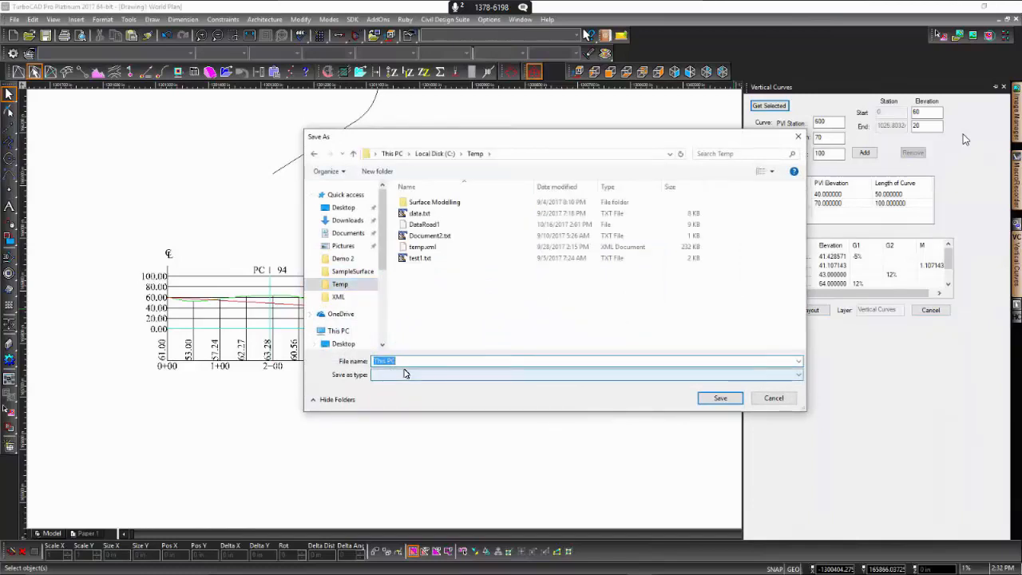
{"action": "type", "text": "VC_layout"}
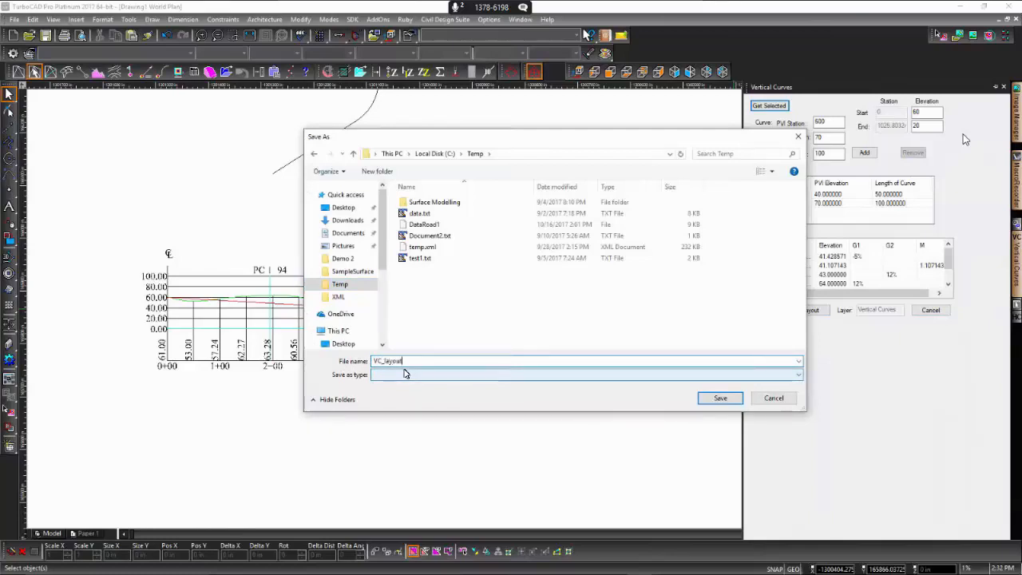
{"action": "left_click", "coordinate": [723, 398]}
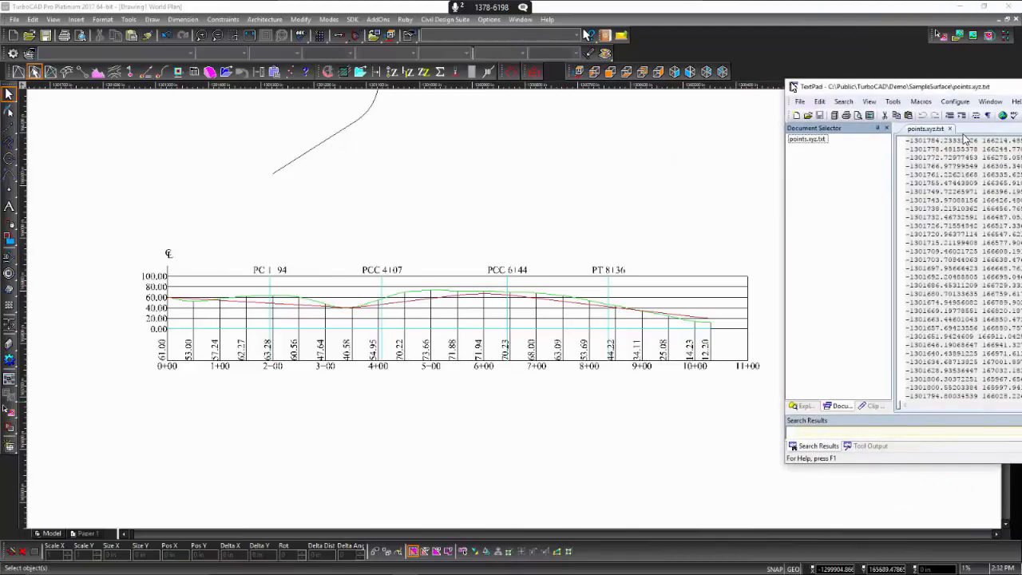
- Switch to TextPad, open the VC_layout file from C:\Temp and enlarge the window to show more lines
{"action": "left_click", "coordinate": [454, 135]}
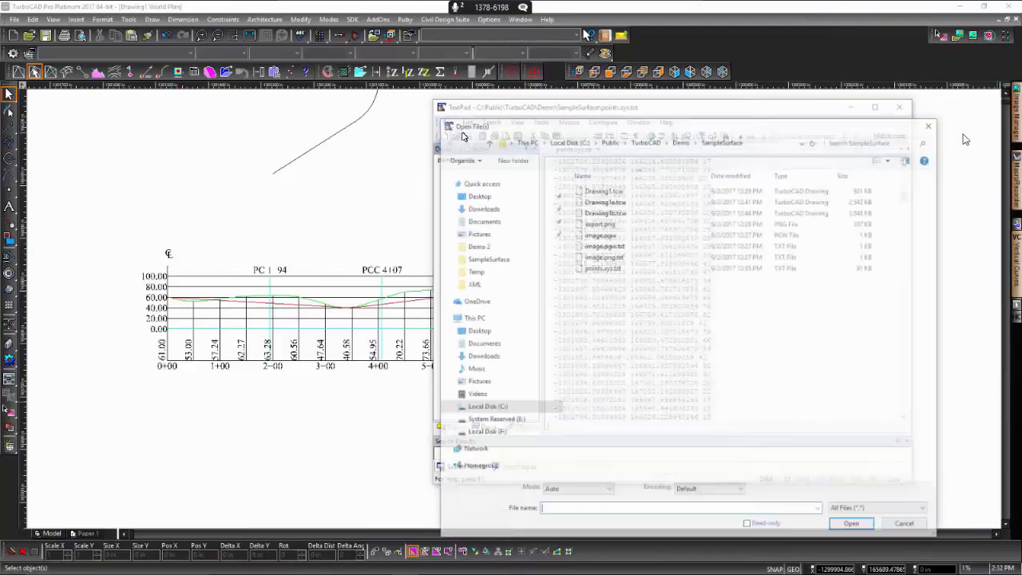
{"action": "left_click", "coordinate": [516, 409]}
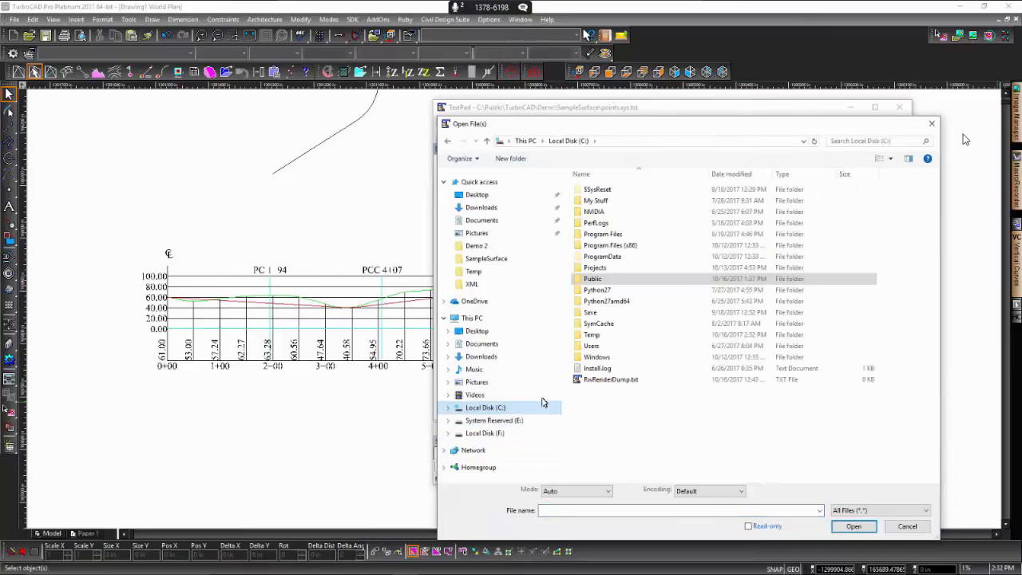
{"action": "double_click", "coordinate": [605, 335]}
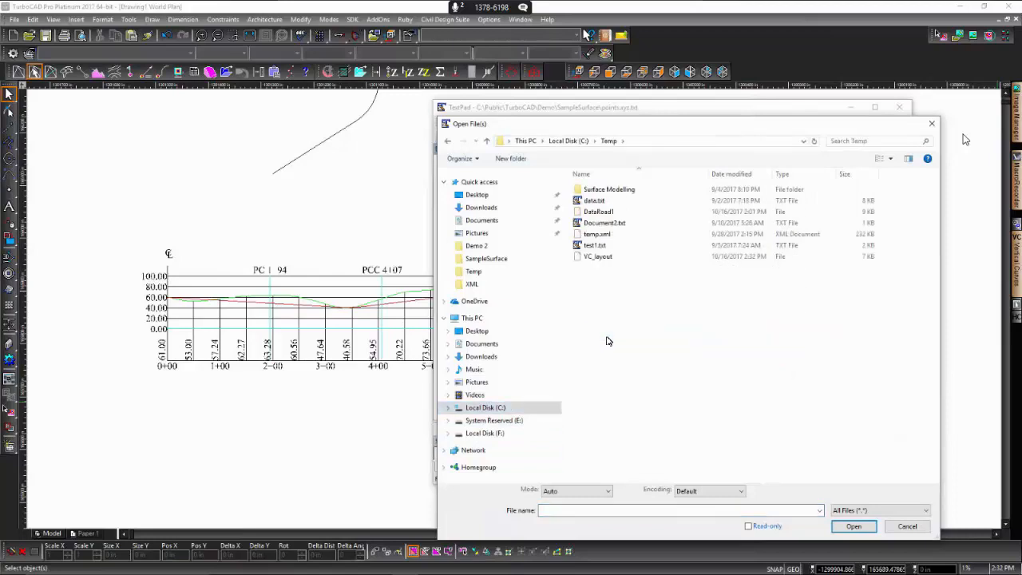
{"action": "double_click", "coordinate": [591, 258]}
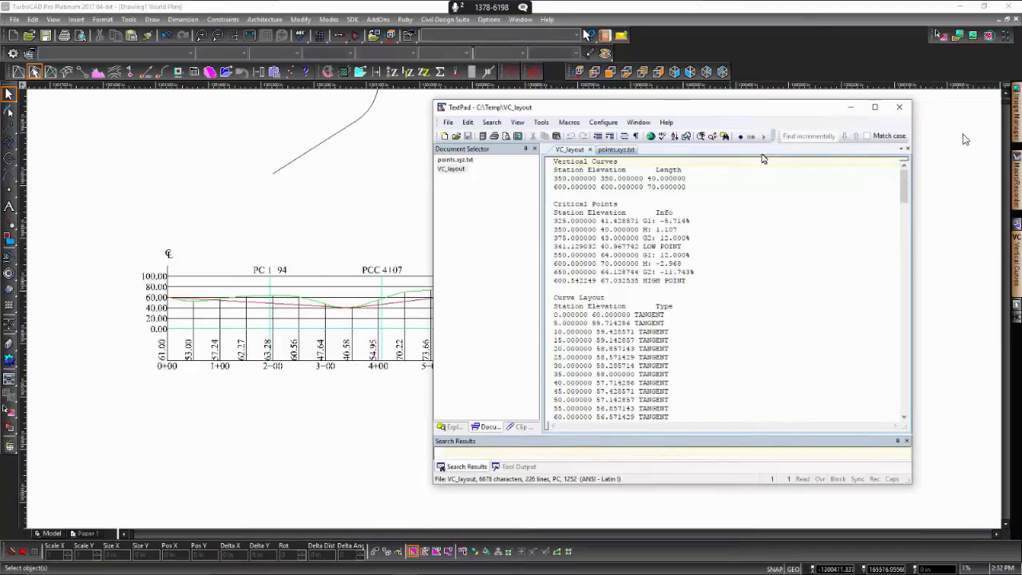
{"action": "double_click", "coordinate": [716, 102]}
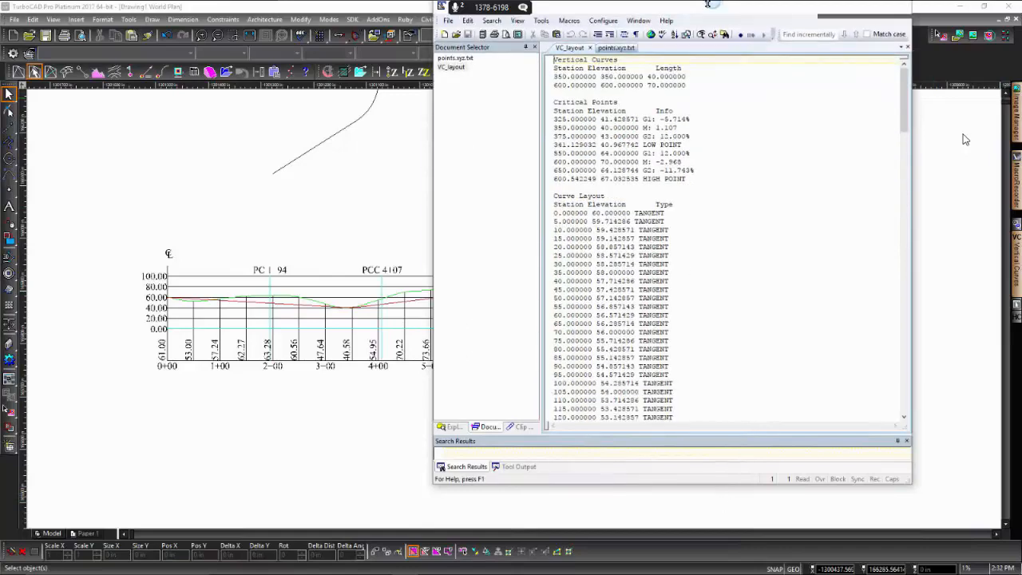
- Examine the Curve Layout list from station 0 through the first curve's PVC, low point, PVI and PVT lines
{"action": "left_click", "coordinate": [555, 216]}
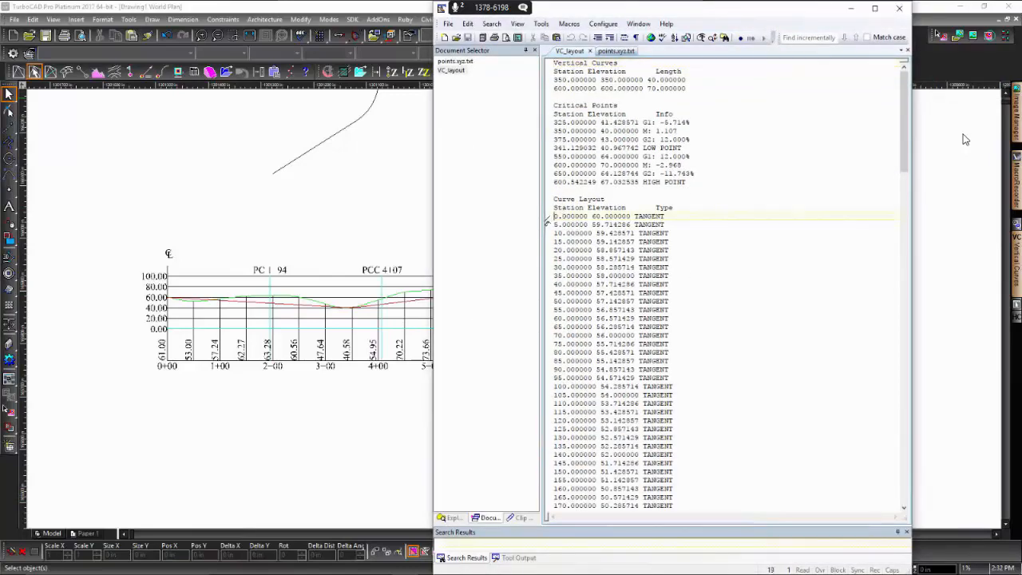
{"action": "key", "text": "Down"}
{"action": "key", "text": "Down"}
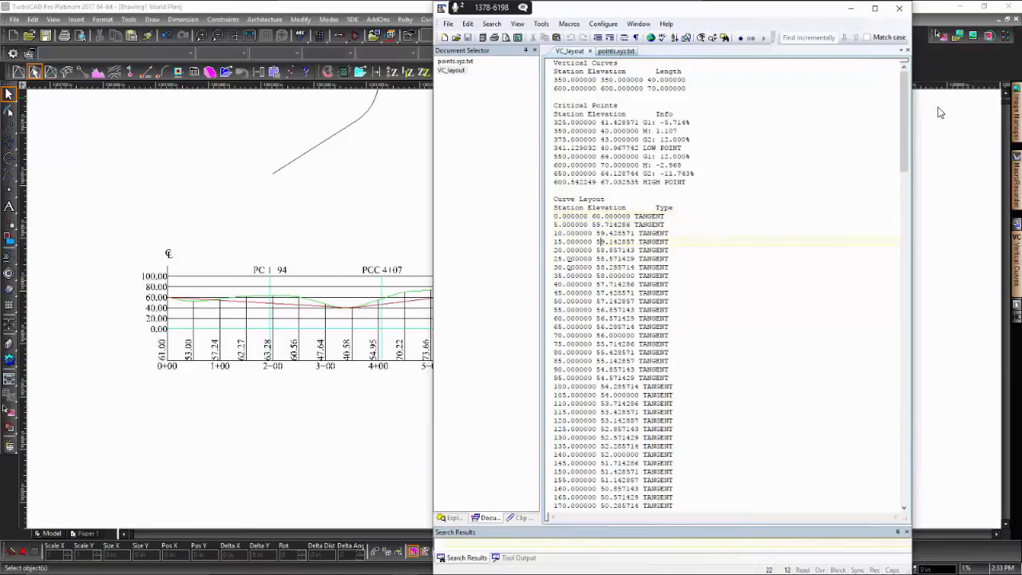
{"action": "key", "text": "Down"}
{"action": "key", "text": "Down"}
{"action": "key", "text": "Down"}
{"action": "key", "text": "Down"}
{"action": "key", "text": "Down"}
{"action": "key", "text": "Down"}
{"action": "key", "text": "Down"}
{"action": "key", "text": "Down"}
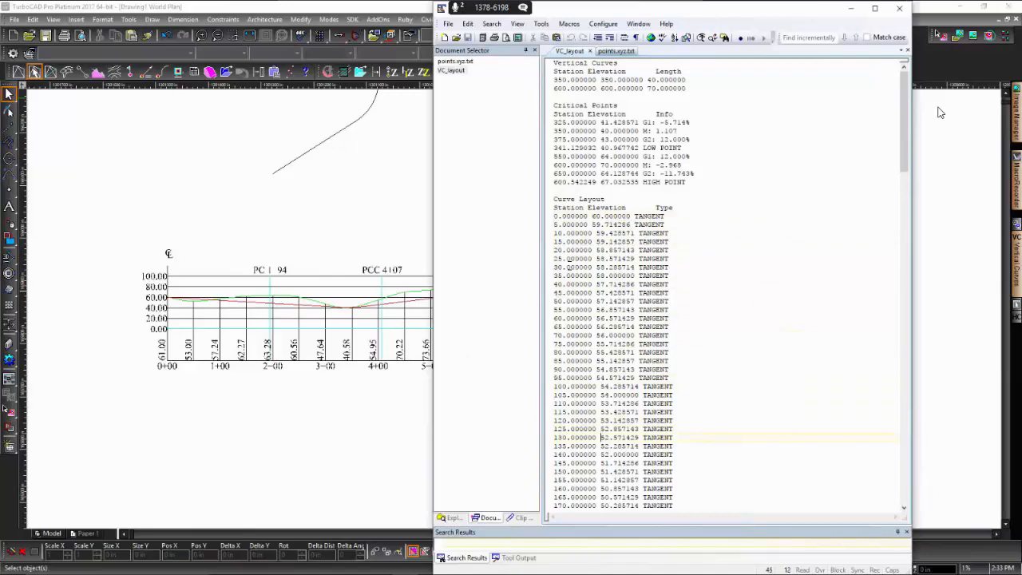
{"action": "key", "text": "Down"}
{"action": "key", "text": "Down"}
{"action": "key", "text": "Down"}
{"action": "key", "text": "Down"}
{"action": "key", "text": "Down"}
{"action": "key", "text": "Down"}
{"action": "key", "text": "Down"}
{"action": "key", "text": "Down"}
{"action": "key", "text": "Down"}
{"action": "key", "text": "Down"}
{"action": "key", "text": "Down"}
{"action": "key", "text": "Down"}
{"action": "key", "text": "Down"}
{"action": "key", "text": "Down"}
{"action": "key", "text": "Down"}
{"action": "key", "text": "Down"}
{"action": "key", "text": "Down"}
{"action": "key", "text": "Down"}
{"action": "key", "text": "Down"}
{"action": "key", "text": "Down"}
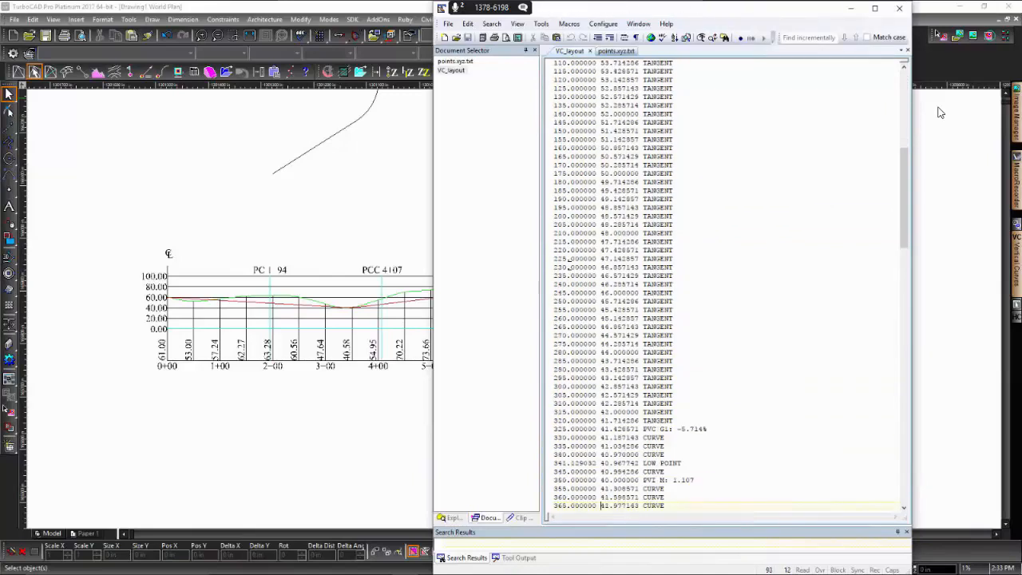
{"action": "key", "text": "Up"}
{"action": "key", "text": "Up"}
{"action": "key", "text": "Up"}
{"action": "key", "text": "Up"}
{"action": "key", "text": "Up"}
{"action": "key", "text": "Up"}
{"action": "key", "text": "Up"}
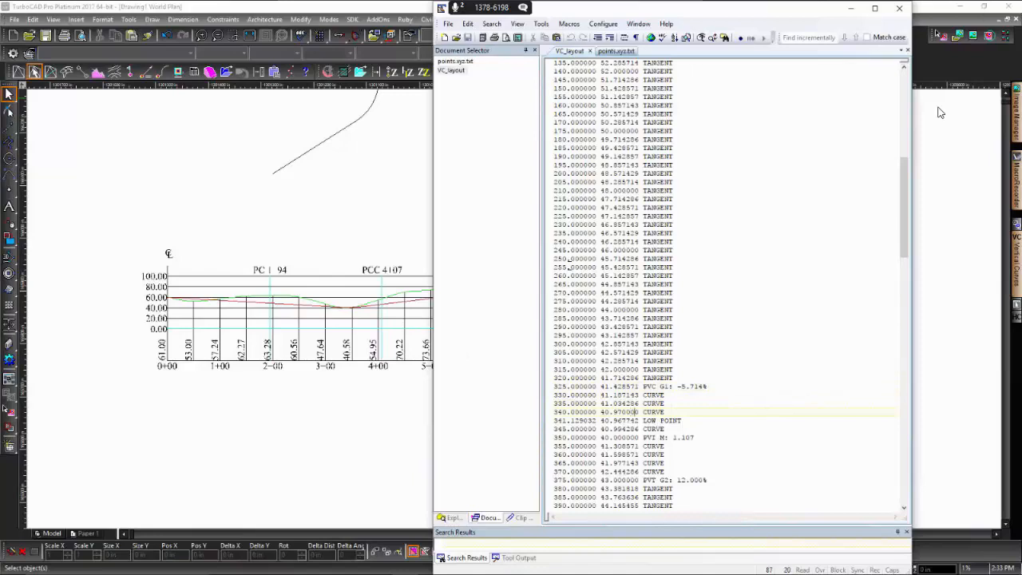
{"action": "key", "text": "Up"}
{"action": "key", "text": "Up"}
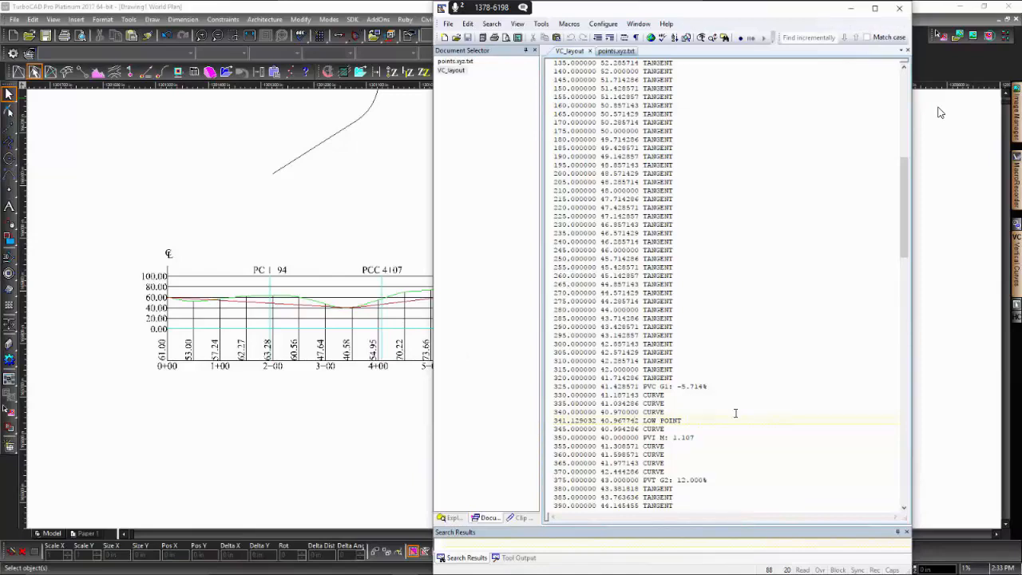
{"action": "key", "text": "Up"}
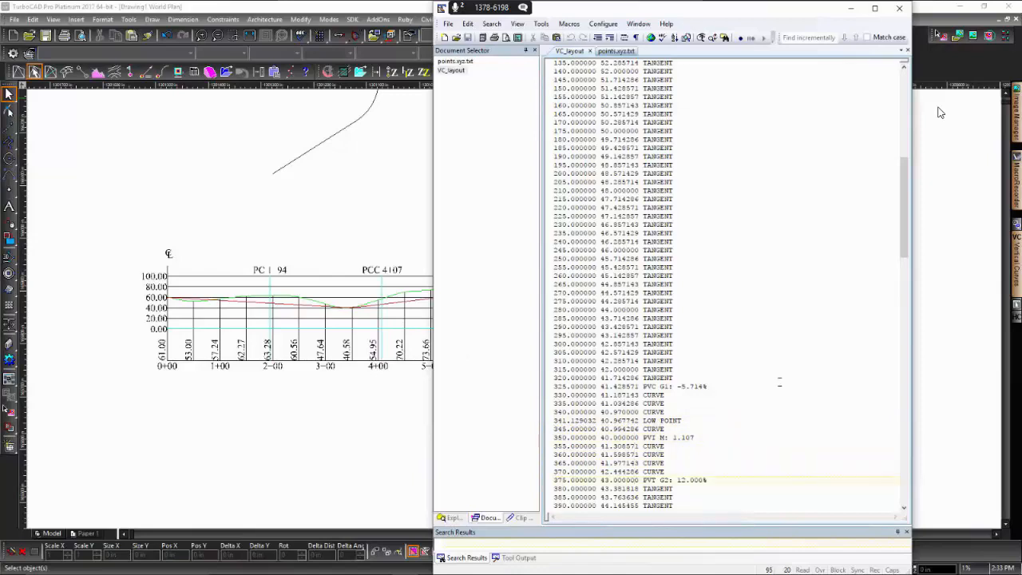
{"action": "scroll", "coordinate": [743, 479], "scroll_direction": "down", "scroll_amount": 5}
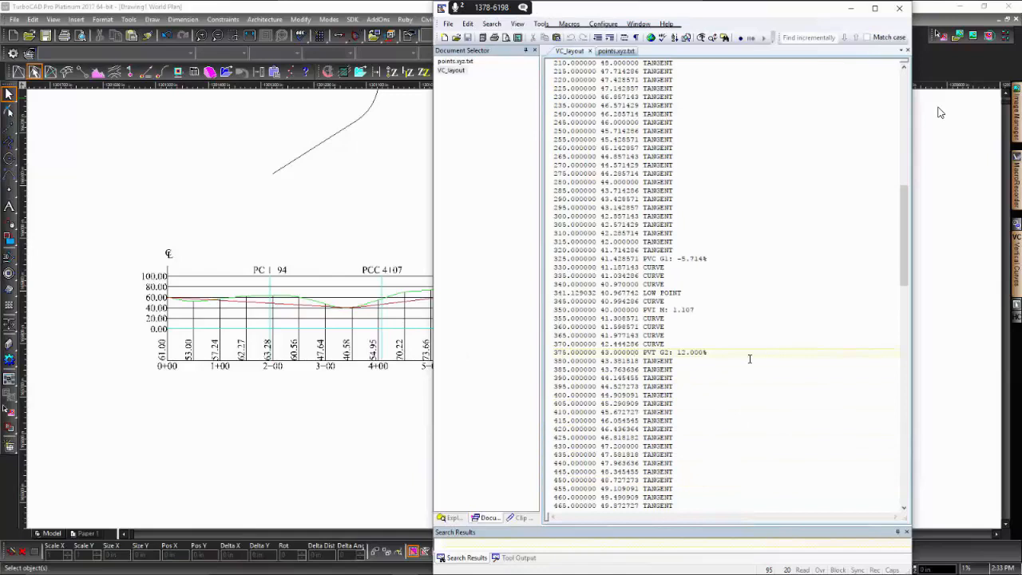
- Examine the tangent stations after the first curve up to the second curve's PVC line at station 550
{"action": "key", "text": "Down"}
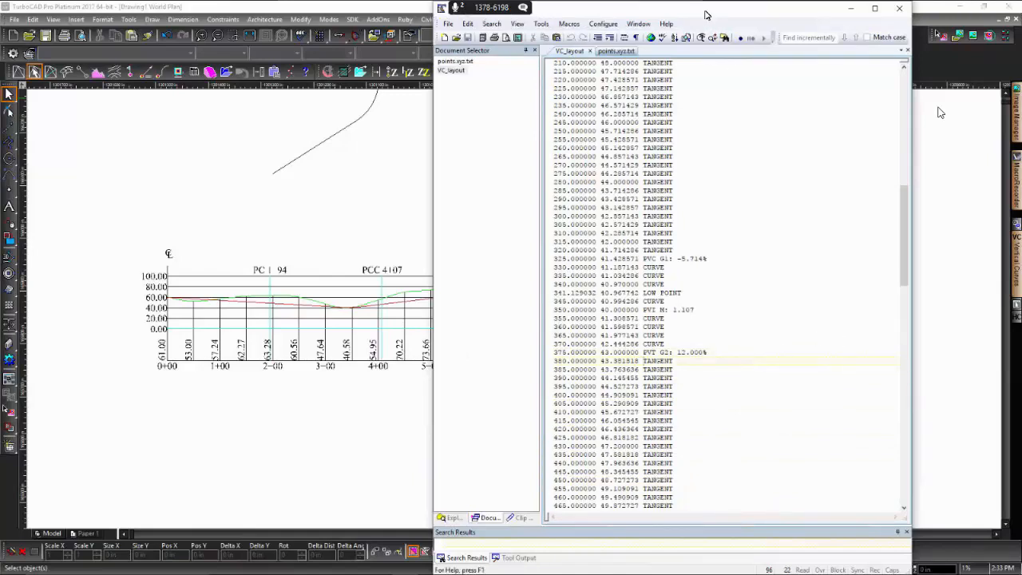
{"action": "key", "text": "Down"}
{"action": "key", "text": "Down"}
{"action": "key", "text": "Down"}
{"action": "key", "text": "Down"}
{"action": "key", "text": "Down"}
{"action": "key", "text": "Down"}
{"action": "key", "text": "Down"}
{"action": "key", "text": "Down"}
{"action": "key", "text": "Down"}
{"action": "key", "text": "Down"}
{"action": "key", "text": "Down"}
{"action": "key", "text": "Down"}
{"action": "key", "text": "Down"}
{"action": "key", "text": "Down"}
{"action": "key", "text": "Down"}
{"action": "key", "text": "Down"}
{"action": "key", "text": "Down"}
{"action": "key", "text": "Down"}
{"action": "key", "text": "Down"}
{"action": "key", "text": "Down"}
{"action": "key", "text": "Down"}
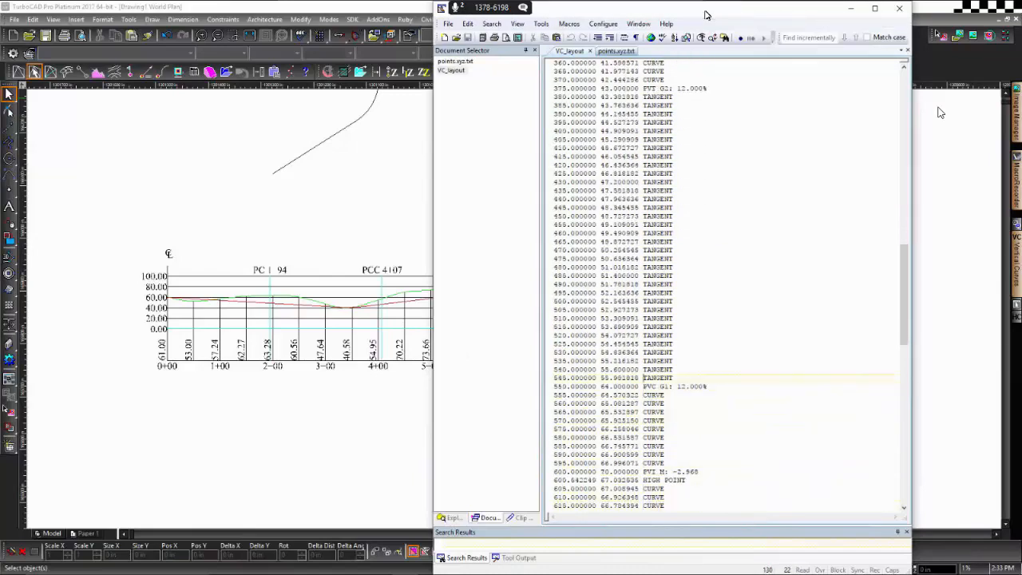
{"action": "key", "text": "Up"}
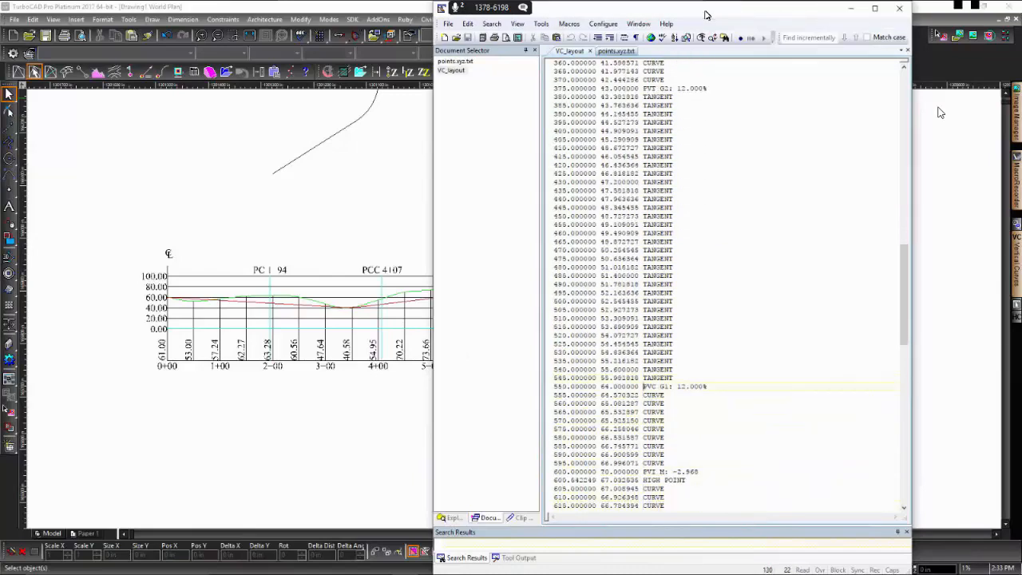
{"action": "key", "text": "Down"}
{"action": "key", "text": "Right"}
{"action": "key", "text": "Right"}
{"action": "key", "text": "Right"}
{"action": "key", "text": "Right"}
{"action": "key", "text": "Right"}
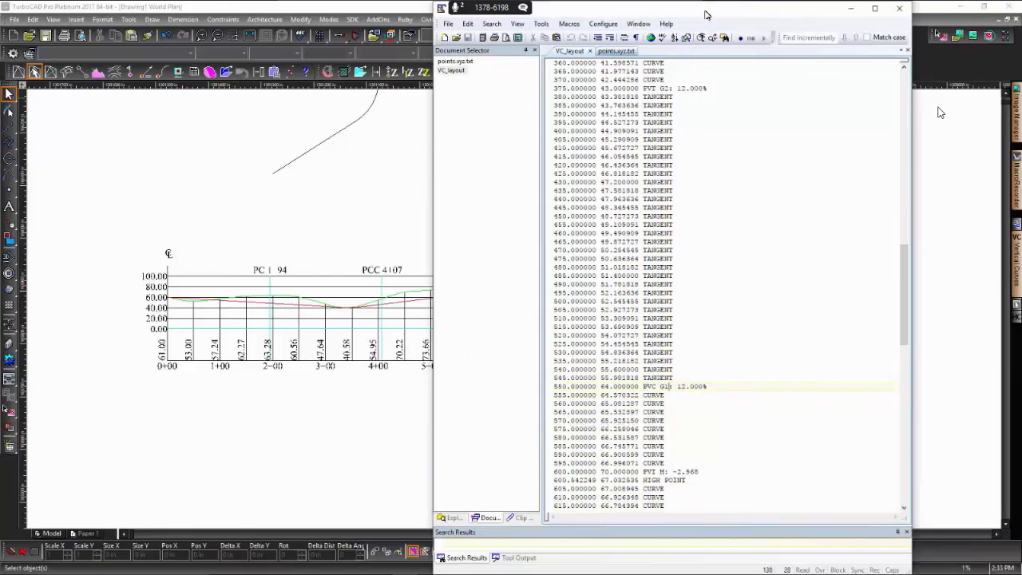
- Examine the second vertical curve's stations in the Curve Layout list, from its PVC line through the high point to its PVT line
{"action": "key", "text": "Down"}
{"action": "key", "text": "Down"}
{"action": "key", "text": "Down"}
{"action": "key", "text": "Down"}
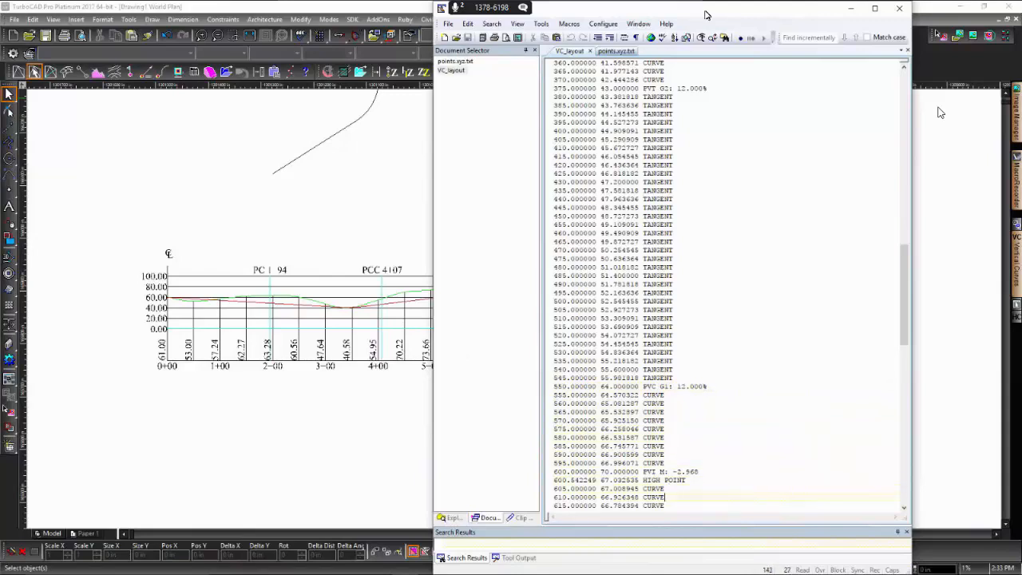
{"action": "key", "text": "Down"}
{"action": "key", "text": "Down"}
{"action": "key", "text": "Down"}
{"action": "key", "text": "Down"}
{"action": "key", "text": "Down"}
{"action": "key", "text": "Down"}
{"action": "key", "text": "Down"}
{"action": "key", "text": "Down"}
{"action": "key", "text": "Down"}
{"action": "key", "text": "Down"}
{"action": "key", "text": "Down"}
{"action": "key", "text": "Down"}
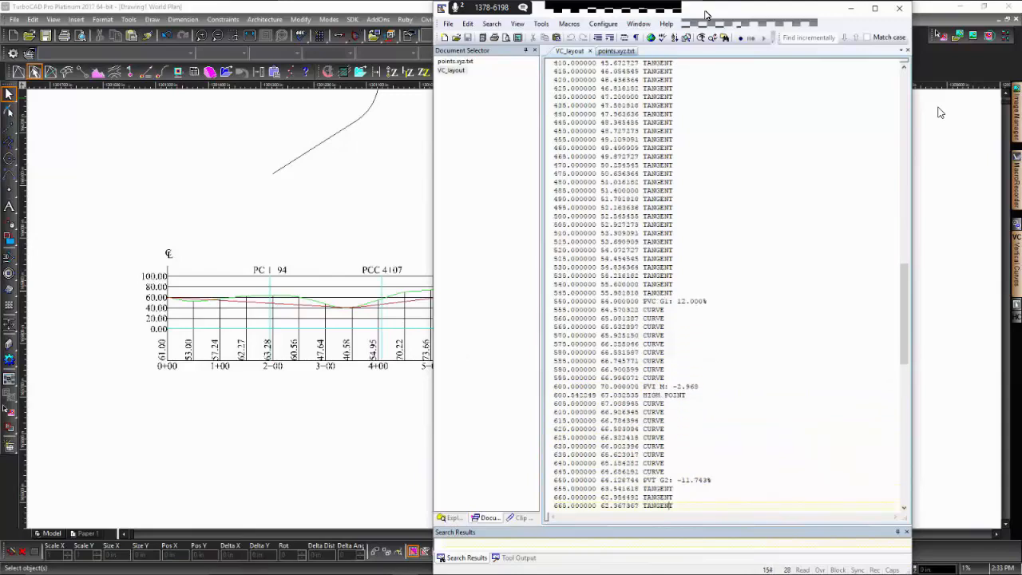
{"action": "key", "text": "Up"}
{"action": "key", "text": "Up"}
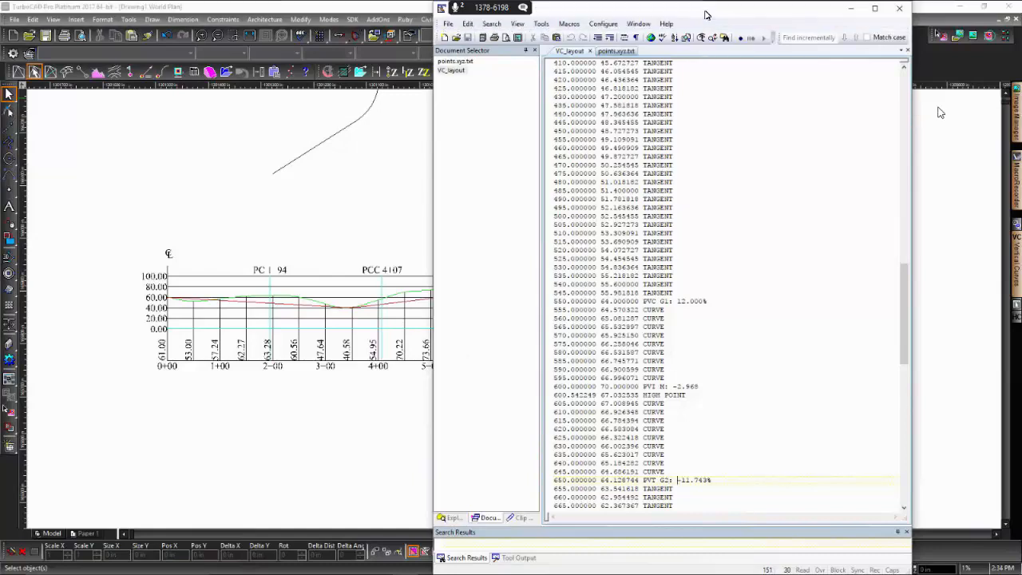
- Look through the remaining tangent stations to the end of the Curve Layout list and return to the beginning of the report
{"action": "scroll", "coordinate": [767, 260], "scroll_direction": "down", "scroll_amount": 20}
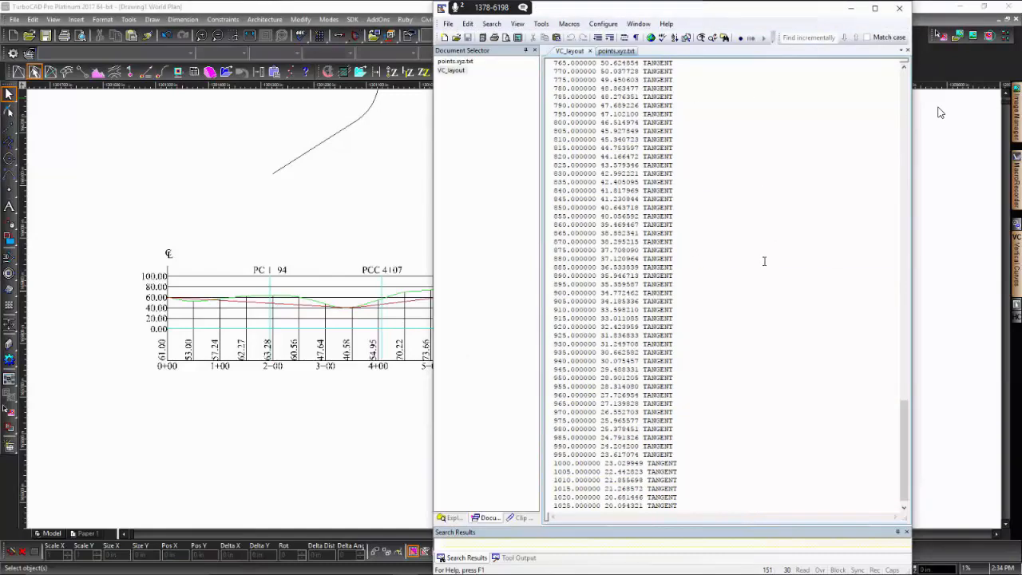
{"action": "scroll", "coordinate": [759, 279], "scroll_direction": "down", "scroll_amount": 16}
{"action": "scroll", "coordinate": [758, 283], "scroll_direction": "up", "scroll_amount": 15}
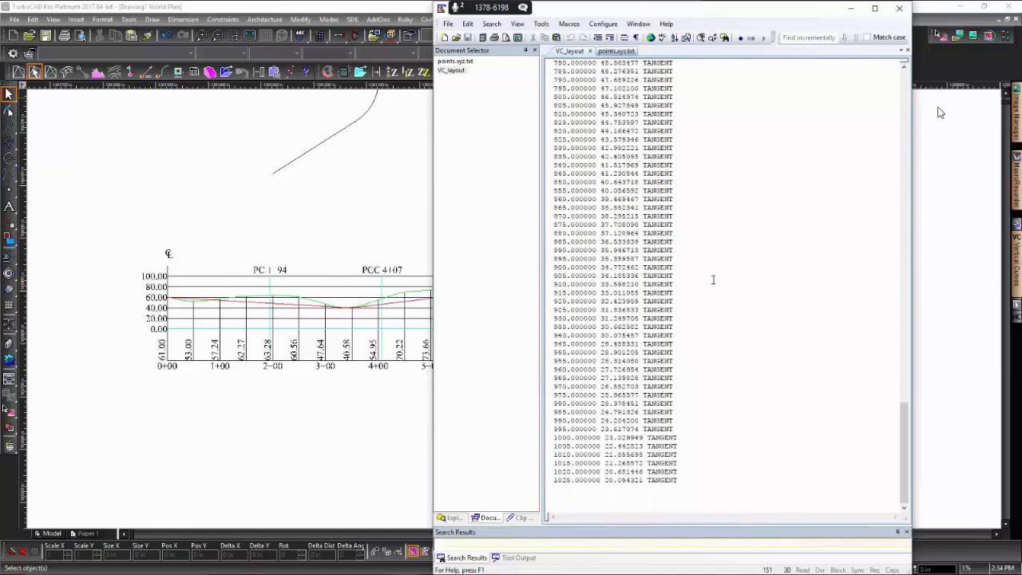
{"action": "scroll", "coordinate": [719, 276], "scroll_direction": "up", "scroll_amount": 20}
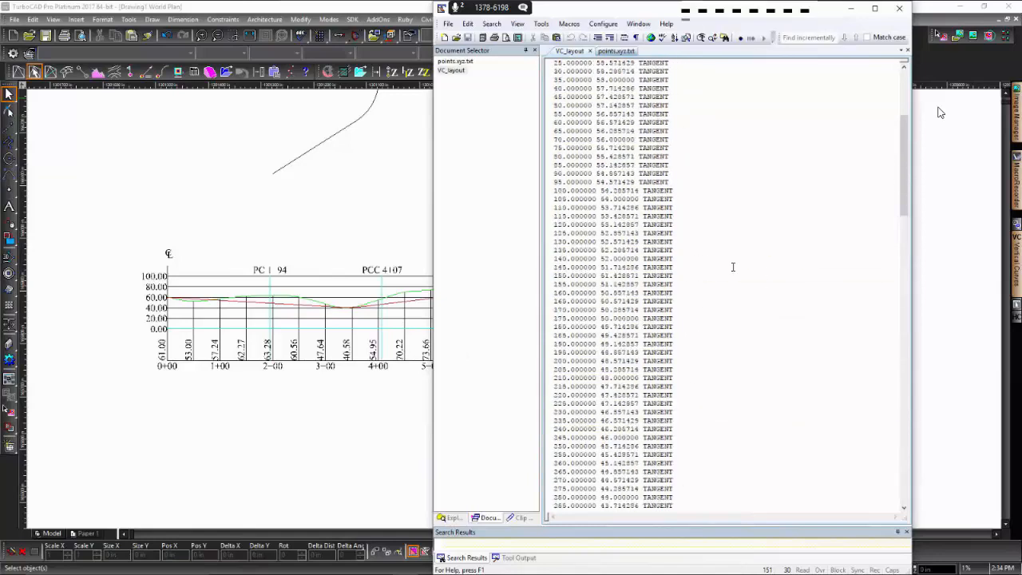
{"action": "scroll", "coordinate": [733, 267], "scroll_direction": "up", "scroll_amount": 8}
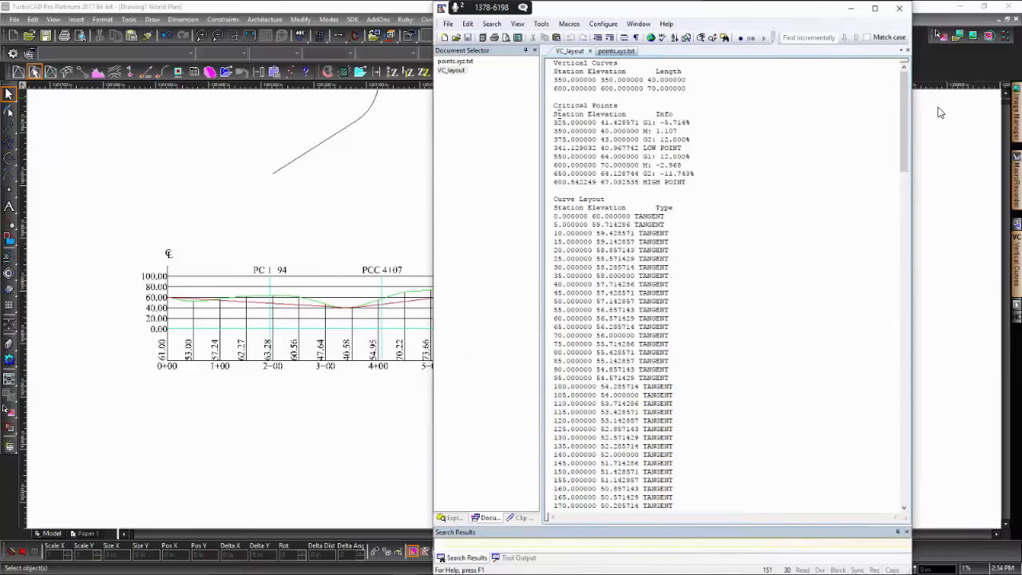
- Review the Critical Points lines of both curves by highlighting them, and clear the highlight again
{"action": "key", "text": "Down"}
{"action": "key", "text": "Down"}
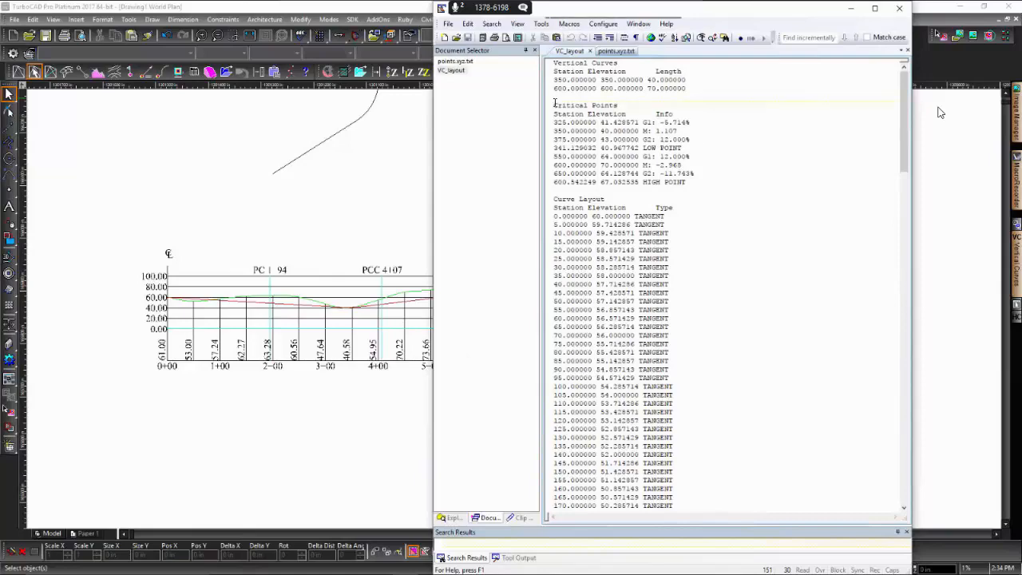
{"action": "key", "text": "shift+Down"}
{"action": "key", "text": "shift+Down"}
{"action": "key", "text": "shift+Down"}
{"action": "key", "text": "shift+Down"}
{"action": "key", "text": "shift+Down"}
{"action": "key", "text": "shift+Down"}
{"action": "key", "text": "shift+Down"}
{"action": "key", "text": "shift+Down"}
{"action": "key", "text": "shift+Down"}
{"action": "scroll", "coordinate": [815, 315], "scroll_direction": "down", "scroll_amount": 20}
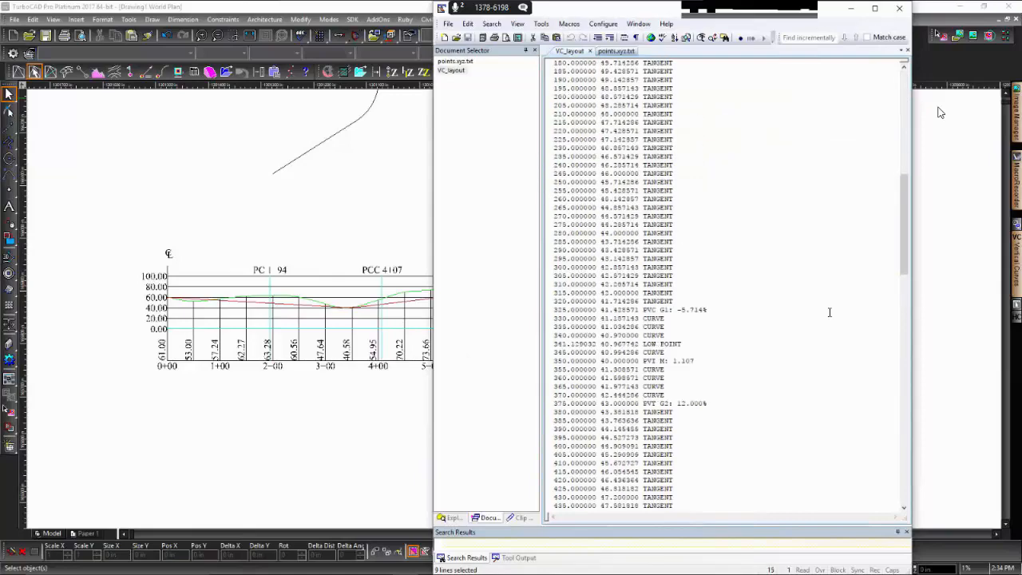
{"action": "scroll", "coordinate": [806, 317], "scroll_direction": "up", "scroll_amount": 20}
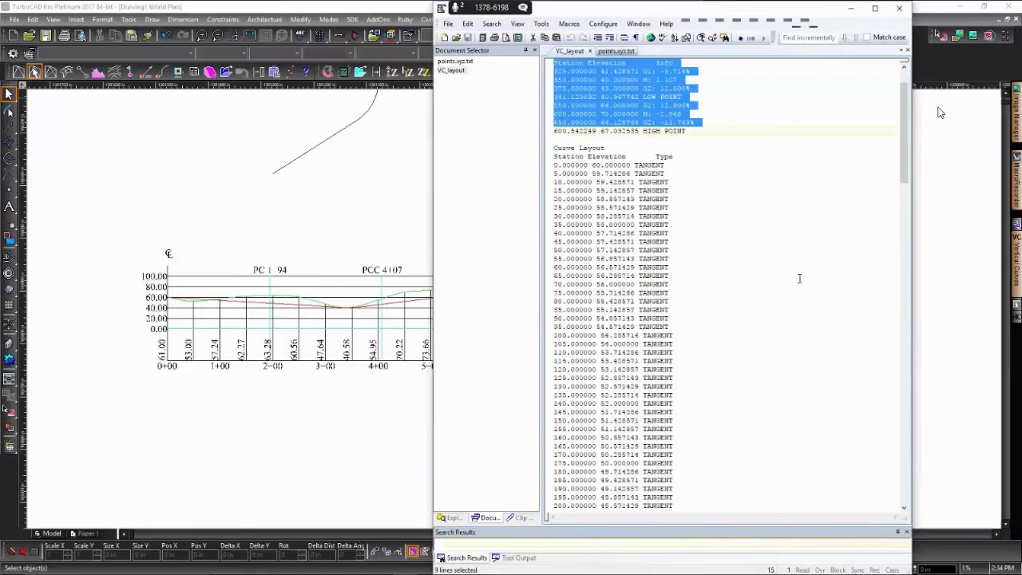
{"action": "left_click", "coordinate": [559, 192]}
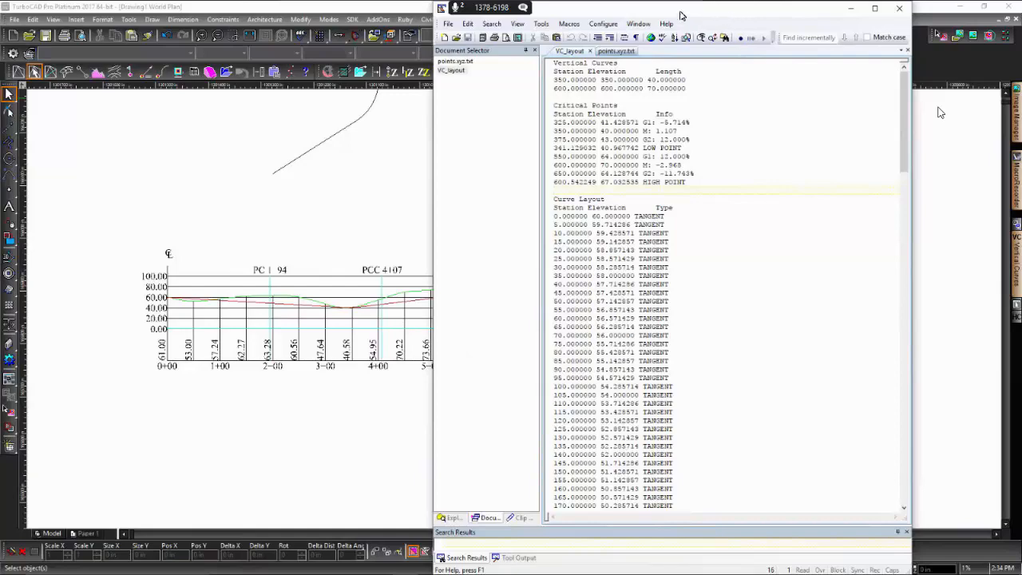
- Move the TextPad window off the drawing and view the whole road alignment together with its profile in TurboCAD
{"action": "left_click_drag", "start_coordinate": [680, 11], "coordinate": [1021, 171]}
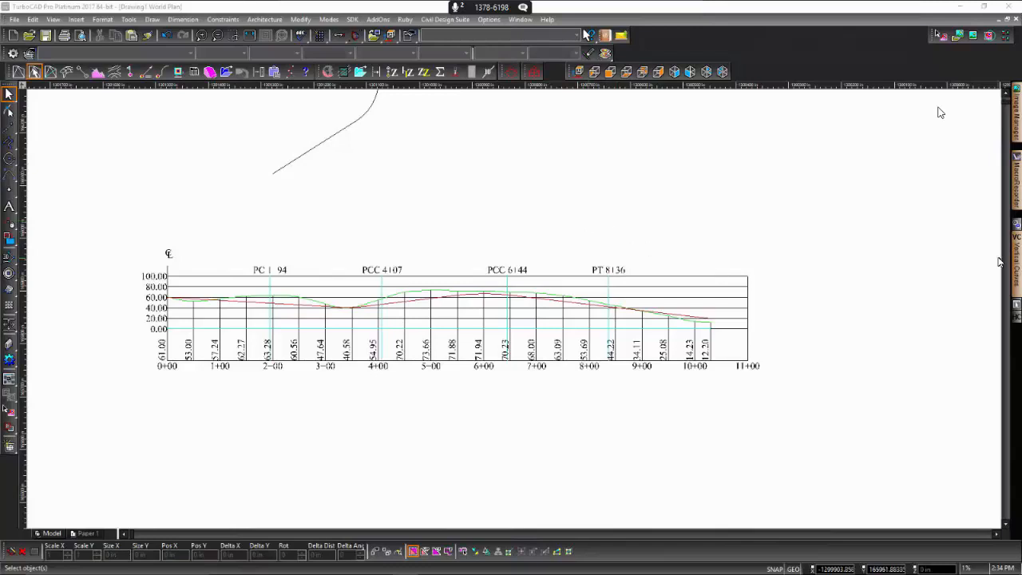
{"action": "mouse_move", "coordinate": [1021, 96]}
{"action": "left_mouse_down"}
{"action": "mouse_move", "coordinate": [591, 160]}
{"action": "mouse_move", "coordinate": [622, 111]}
{"action": "mouse_move", "coordinate": [1021, 111]}
{"action": "left_mouse_up"}
{"action": "scroll", "coordinate": [514, 311], "scroll_direction": "down", "scroll_amount": 2}
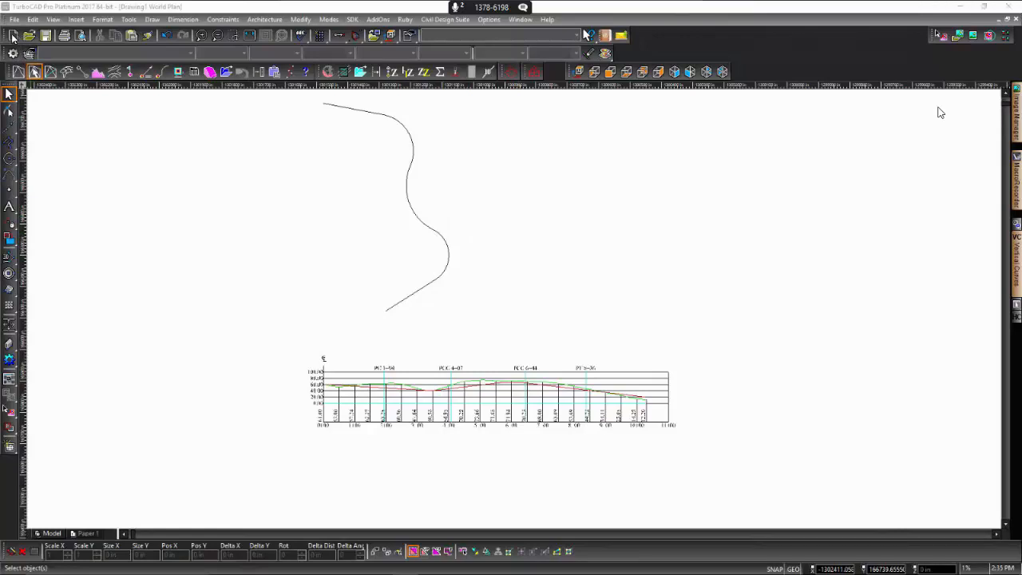
- Create a new drawing from scratch and draw an open zigzag polyline with five segments
{"action": "left_click", "coordinate": [13, 36]}
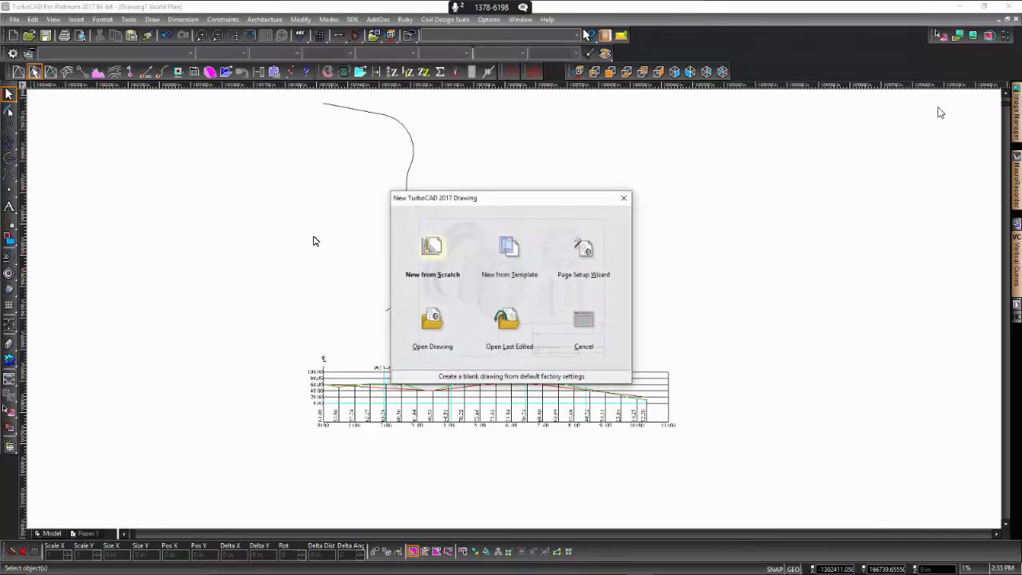
{"action": "left_click", "coordinate": [429, 248]}
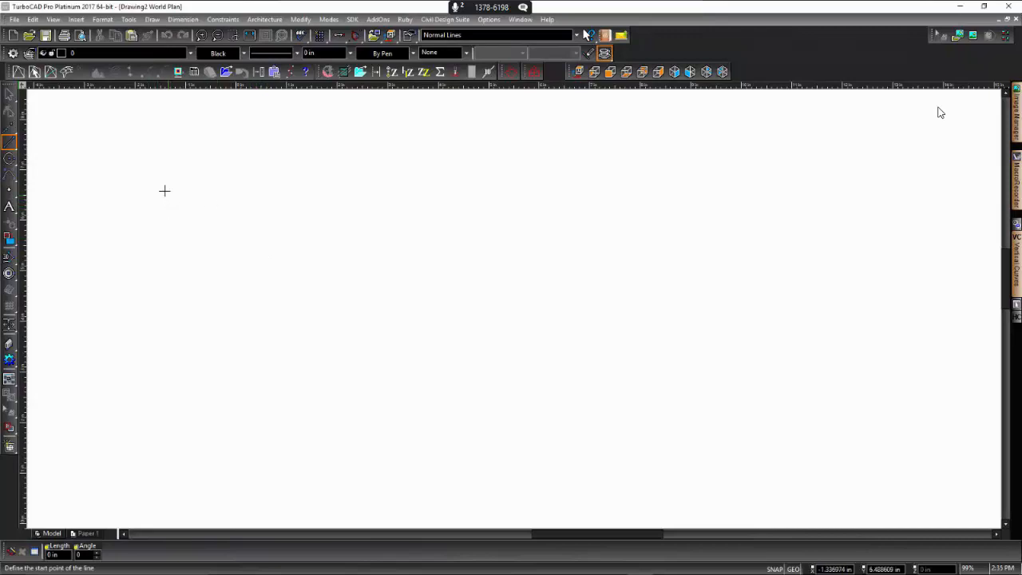
{"action": "left_click", "coordinate": [10, 145]}
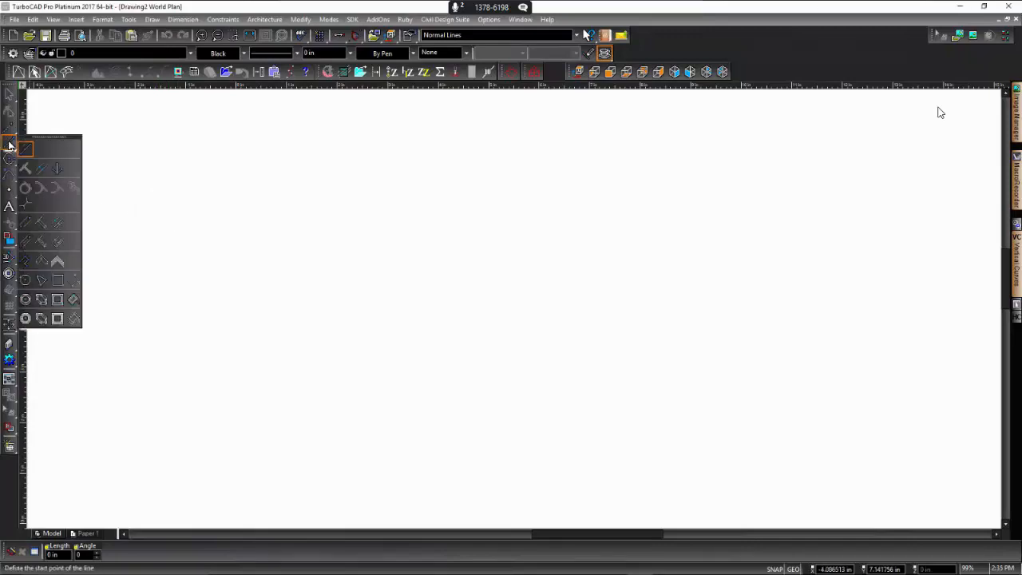
{"action": "left_click", "coordinate": [25, 262]}
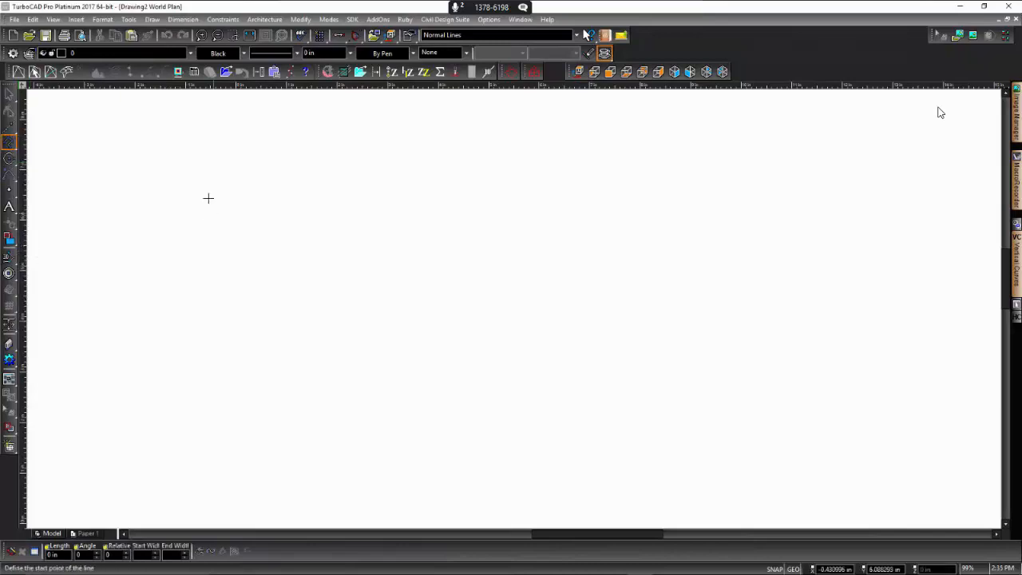
{"action": "left_click", "coordinate": [165, 198]}
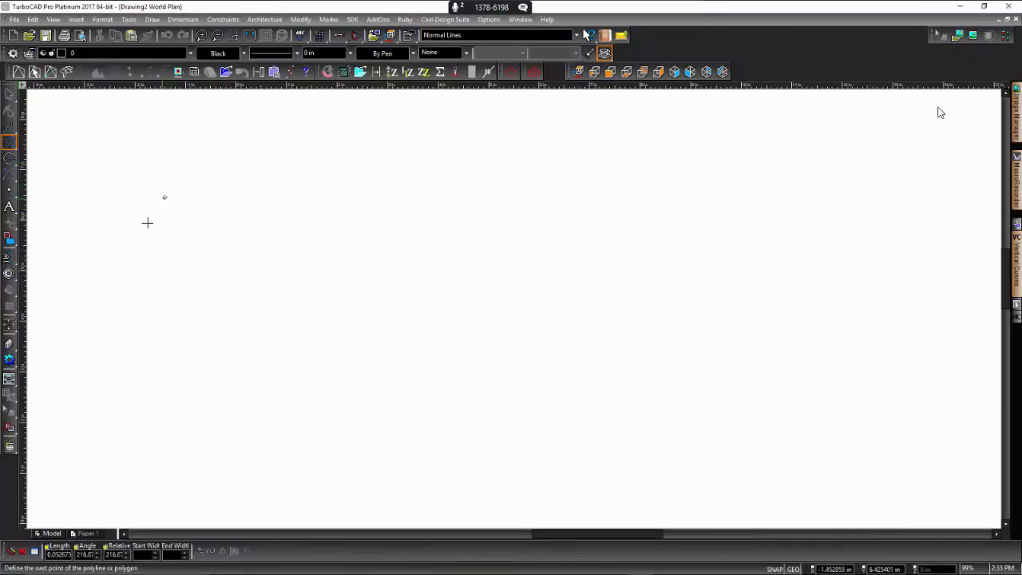
{"action": "left_click", "coordinate": [246, 336]}
{"action": "left_click", "coordinate": [386, 202]}
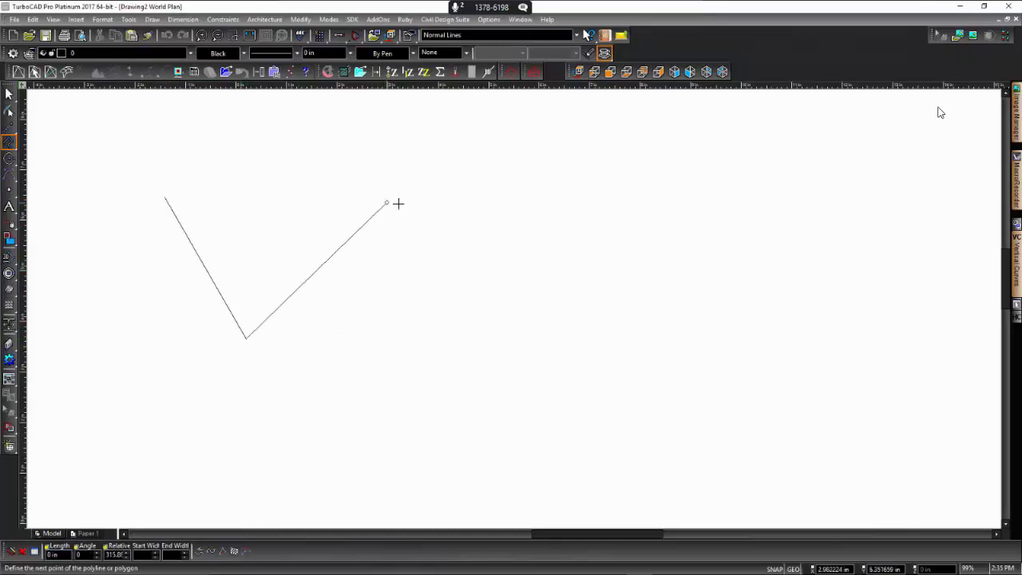
{"action": "left_click", "coordinate": [550, 340]}
{"action": "left_click", "coordinate": [769, 207]}
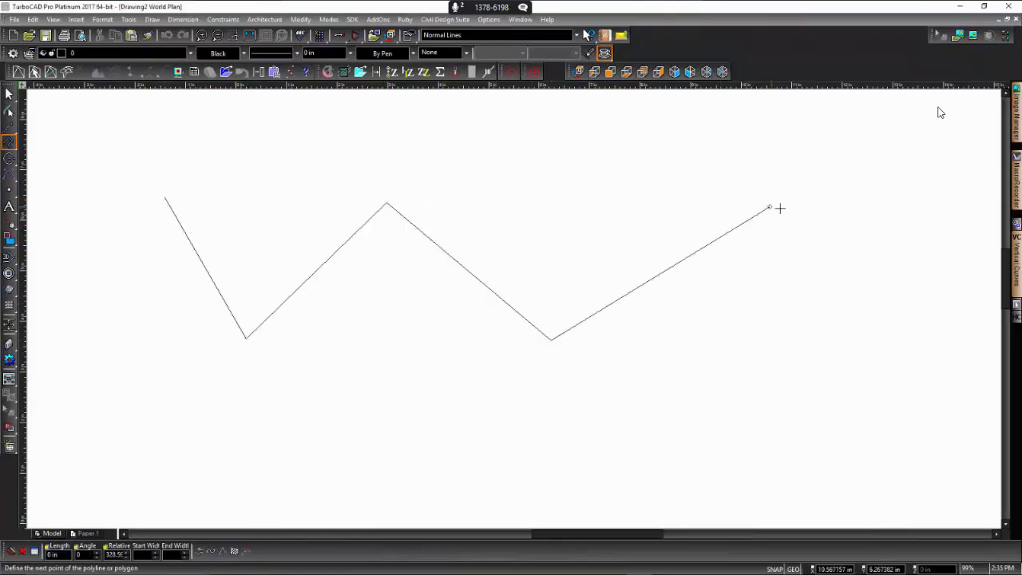
{"action": "double_click", "coordinate": [737, 133]}
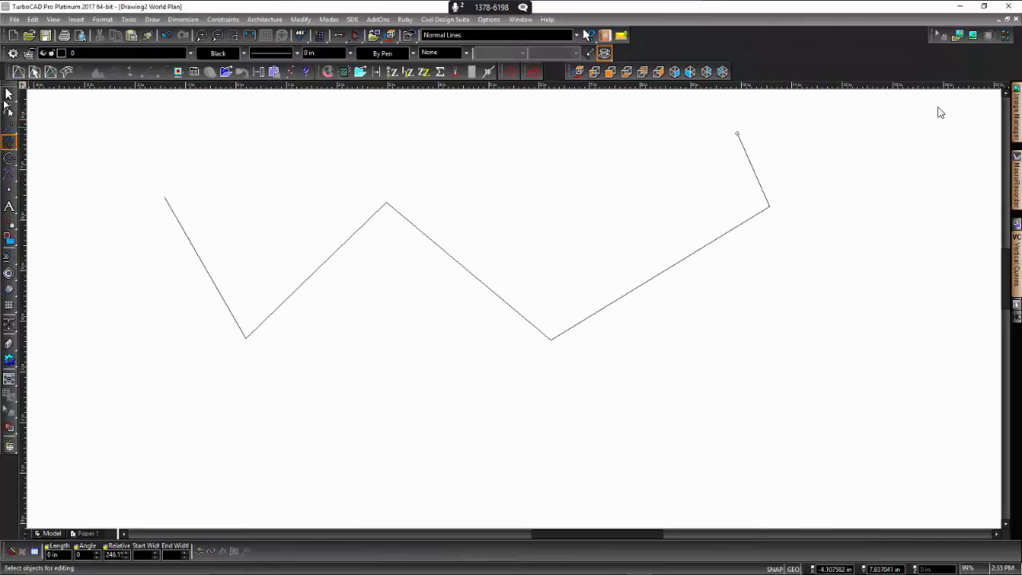
{"action": "key", "text": "space"}
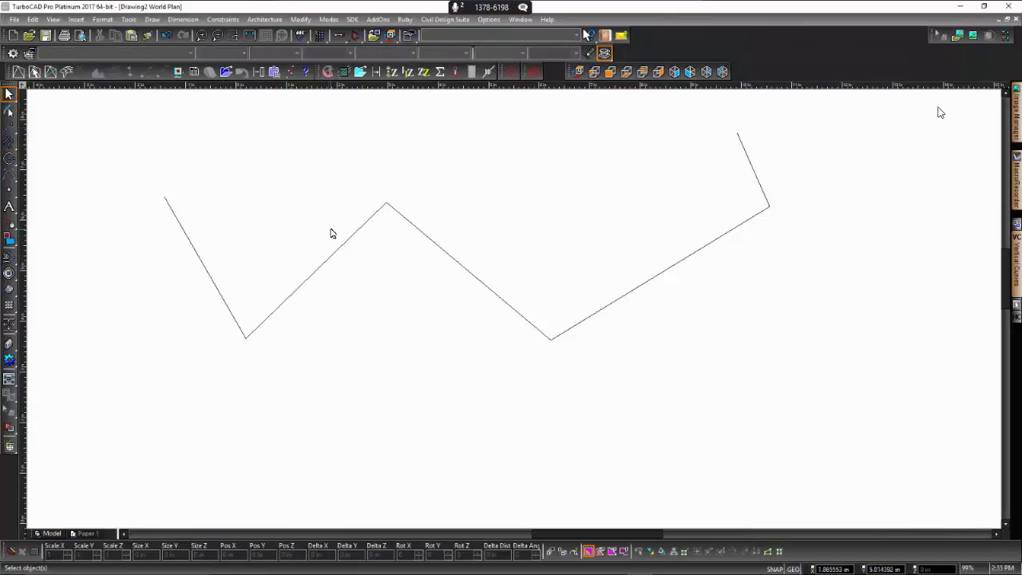
- Load the zigzag polyline as the alignment in the Horizontal Curves tool
{"action": "left_click", "coordinate": [356, 235]}
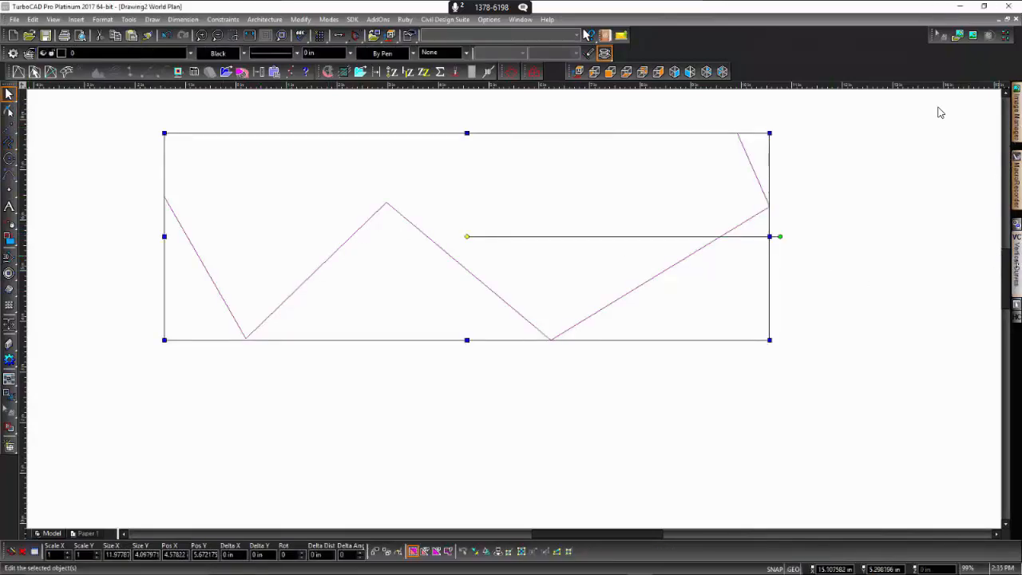
{"action": "mouse_move", "coordinate": [1012, 262]}
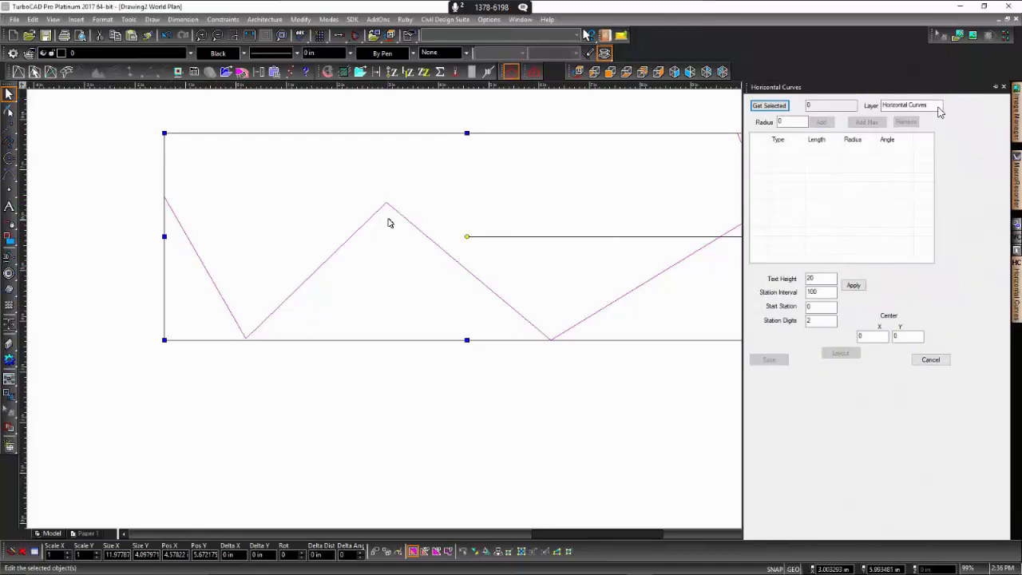
{"action": "left_click", "coordinate": [769, 107]}
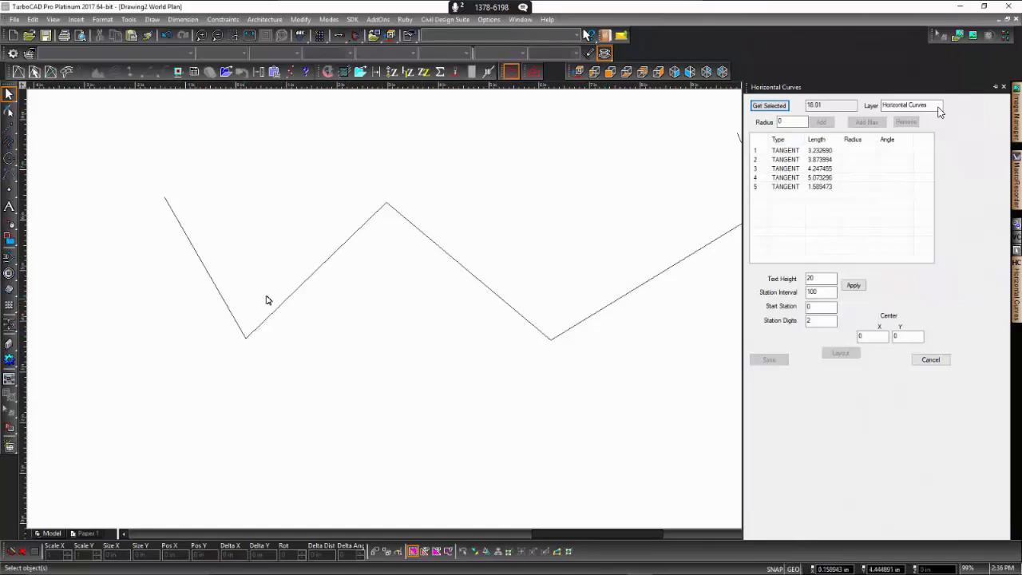
- Add a horizontal curve with radius 2 after the first tangent of the polyline
{"action": "left_click", "coordinate": [792, 122]}
{"action": "left_click", "coordinate": [813, 152]}
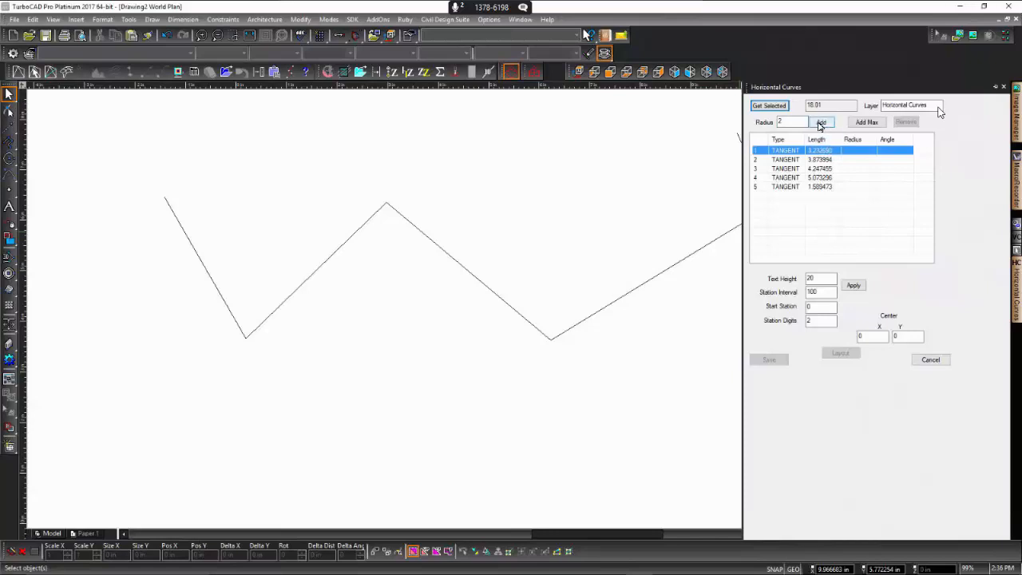
{"action": "left_click", "coordinate": [821, 123]}
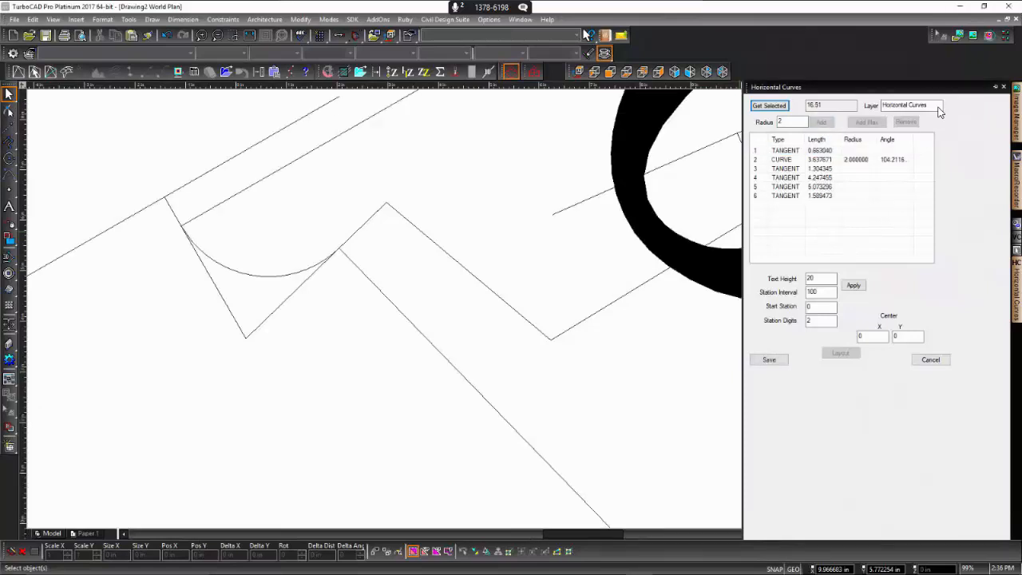
- Set the alignment labels' text height to 1 and the station interval to 1, and apply both settings
{"action": "scroll", "coordinate": [516, 310], "scroll_direction": "down", "scroll_amount": 5}
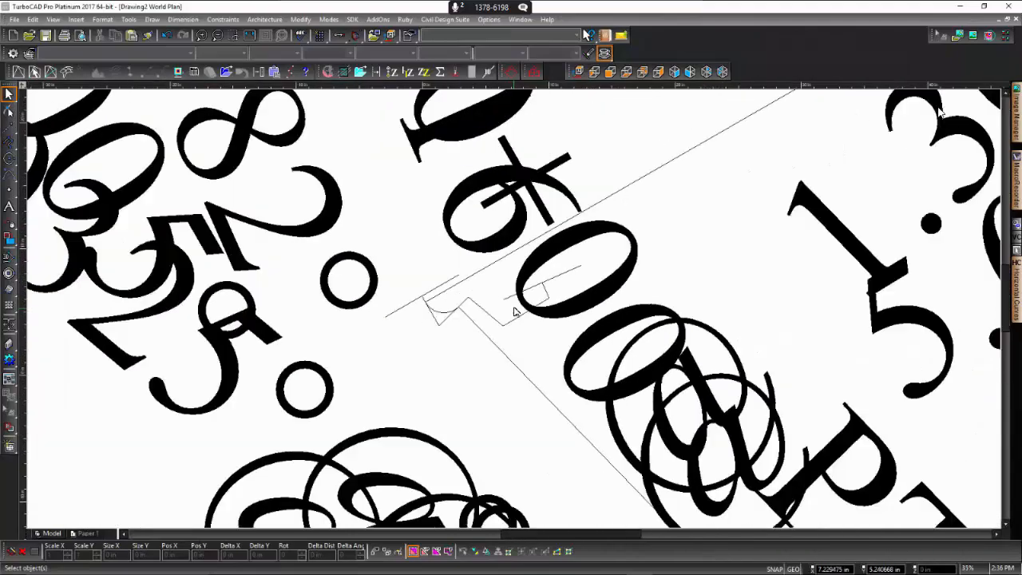
{"action": "scroll", "coordinate": [517, 312], "scroll_direction": "down", "scroll_amount": 6}
{"action": "scroll", "coordinate": [517, 312], "scroll_direction": "up", "scroll_amount": 2}
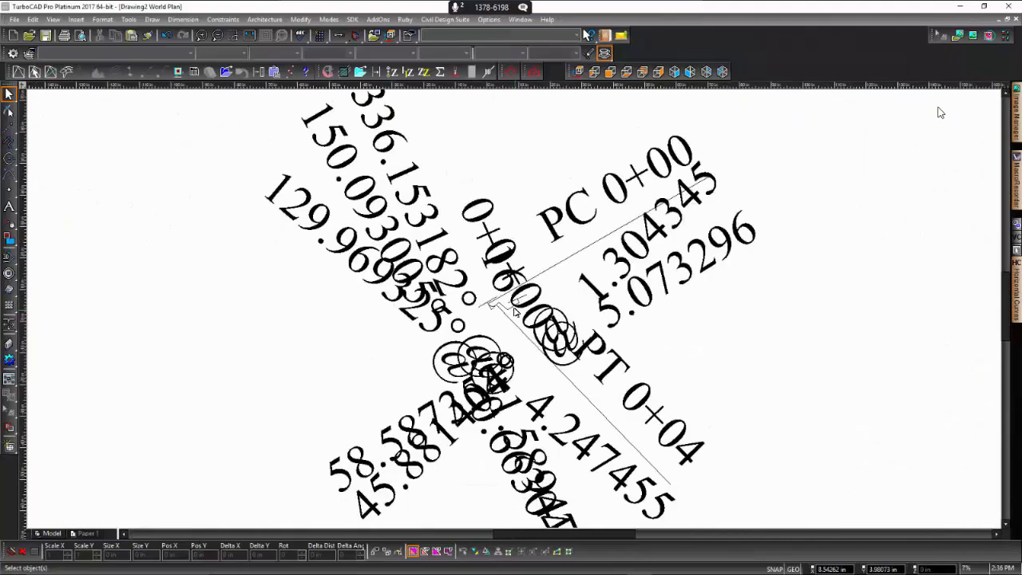
{"action": "mouse_move", "coordinate": [1016, 292]}
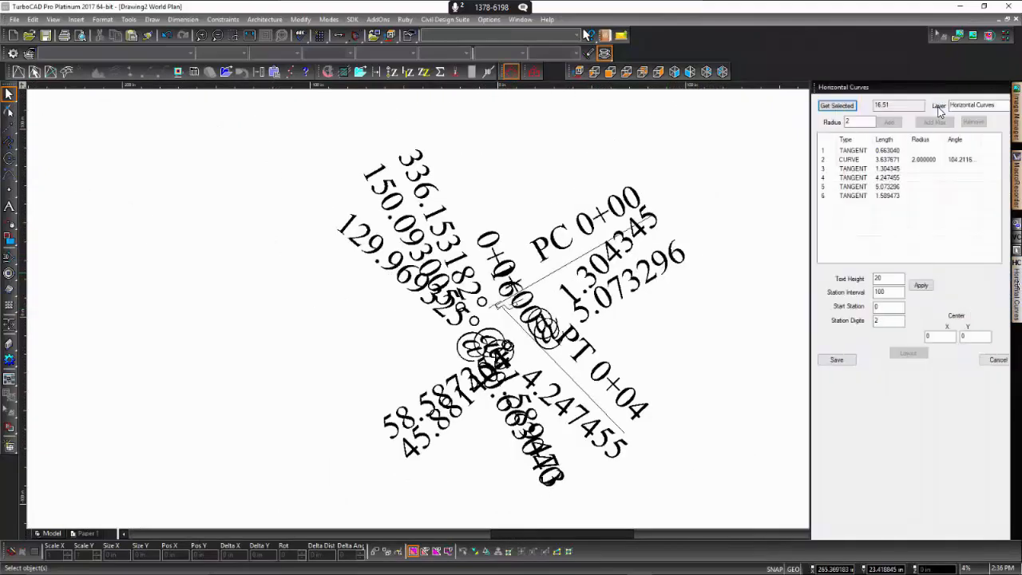
{"action": "left_click", "coordinate": [821, 278]}
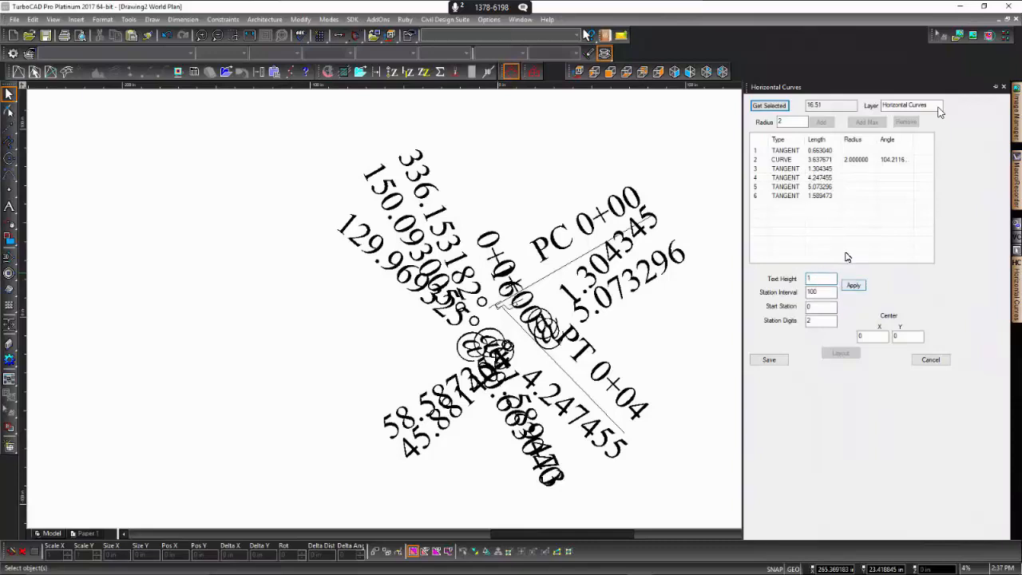
{"action": "double_click", "coordinate": [816, 293]}
{"action": "type", "text": "1"}
{"action": "left_click", "coordinate": [853, 286]}
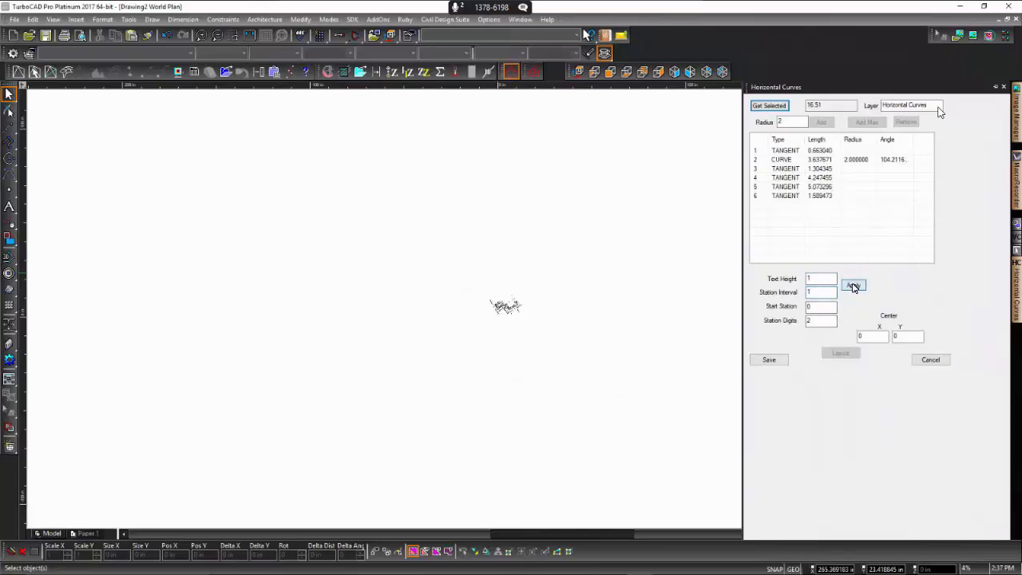
- Delete the small zigzag alignment together with its radius 2 curve and all station labels
{"action": "scroll", "coordinate": [516, 312], "scroll_direction": "up", "scroll_amount": 10}
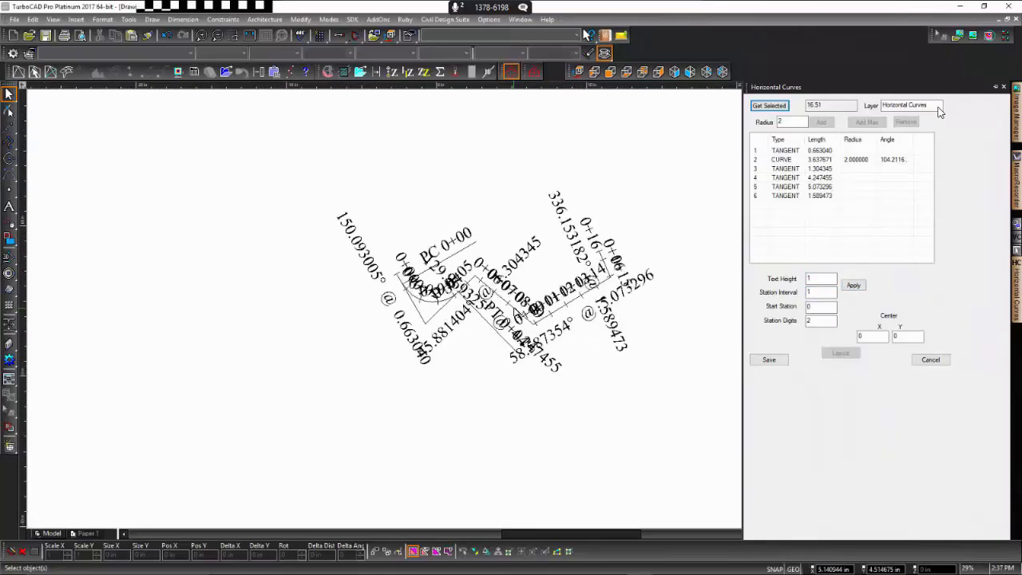
{"action": "scroll", "coordinate": [515, 312], "scroll_direction": "down", "scroll_amount": 2}
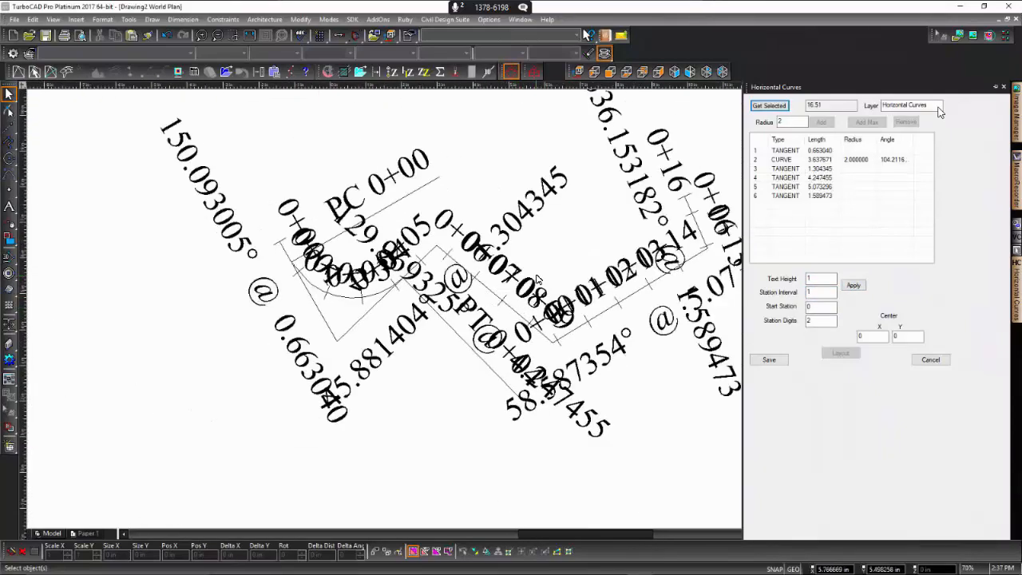
{"action": "scroll", "coordinate": [512, 351], "scroll_direction": "down", "scroll_amount": 4}
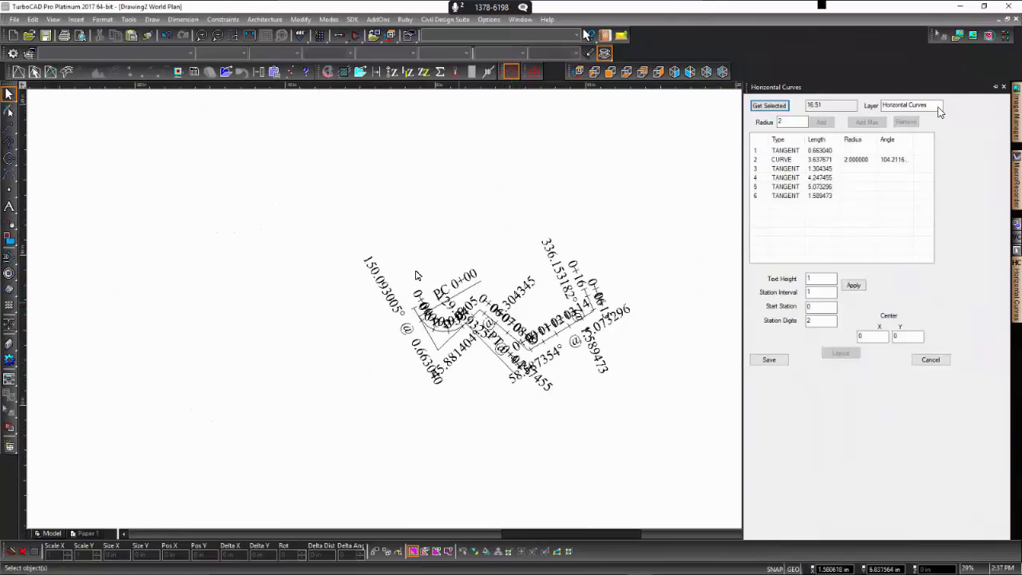
{"action": "left_click_drag", "start_coordinate": [294, 198], "coordinate": [664, 405]}
{"action": "left_click", "coordinate": [722, 424]}
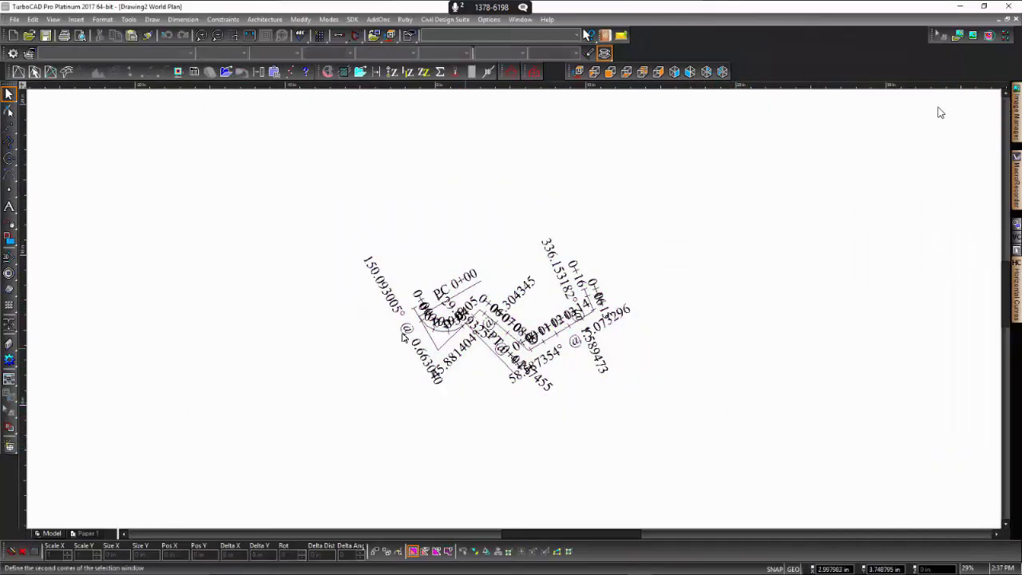
{"action": "left_click_drag", "start_coordinate": [753, 412], "coordinate": [246, 202]}
{"action": "key", "text": "Delete"}
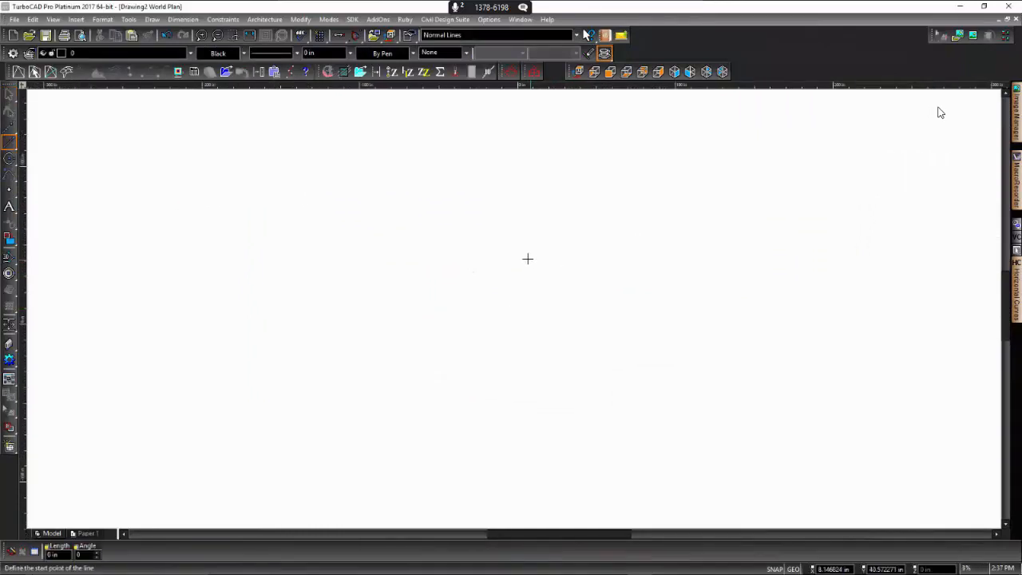
- Draw a larger open zigzag polyline with five segments, about 478 in wide and 142 in high
{"action": "left_click", "coordinate": [11, 146]}
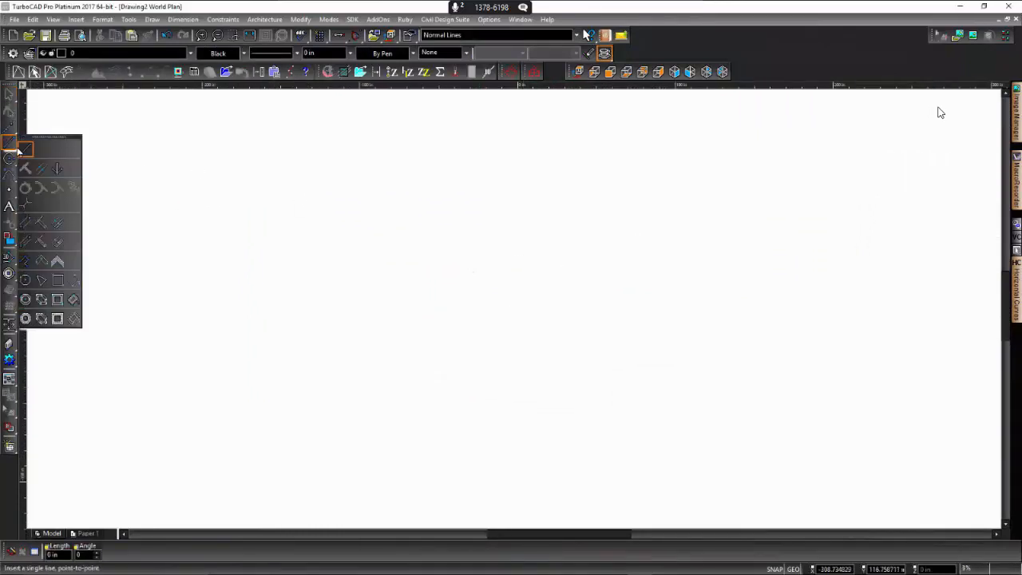
{"action": "left_click", "coordinate": [25, 261]}
{"action": "left_click", "coordinate": [164, 182]}
{"action": "left_click", "coordinate": [325, 381]}
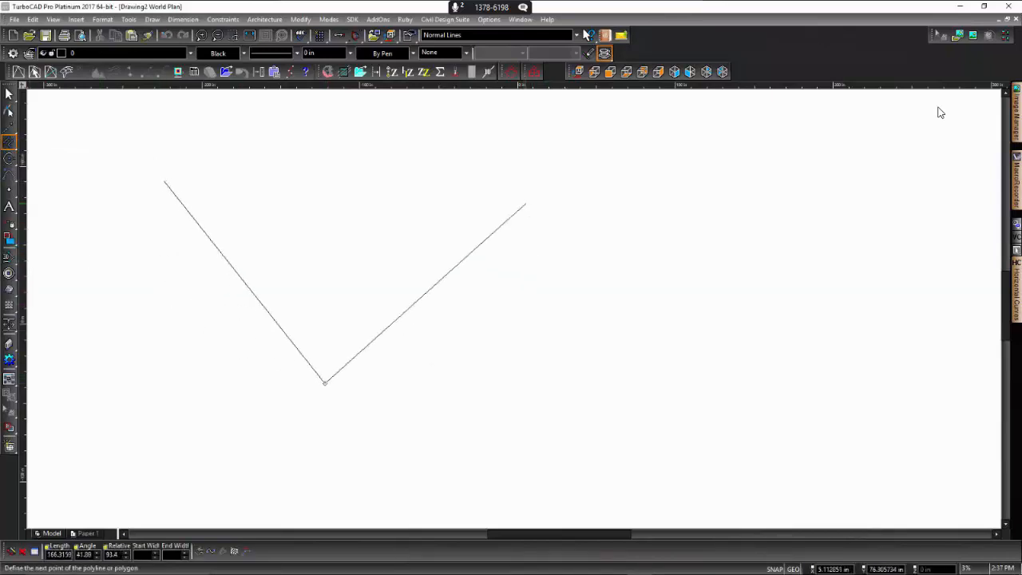
{"action": "left_click", "coordinate": [518, 207]}
{"action": "left_click", "coordinate": [741, 379]}
{"action": "left_click", "coordinate": [918, 262]}
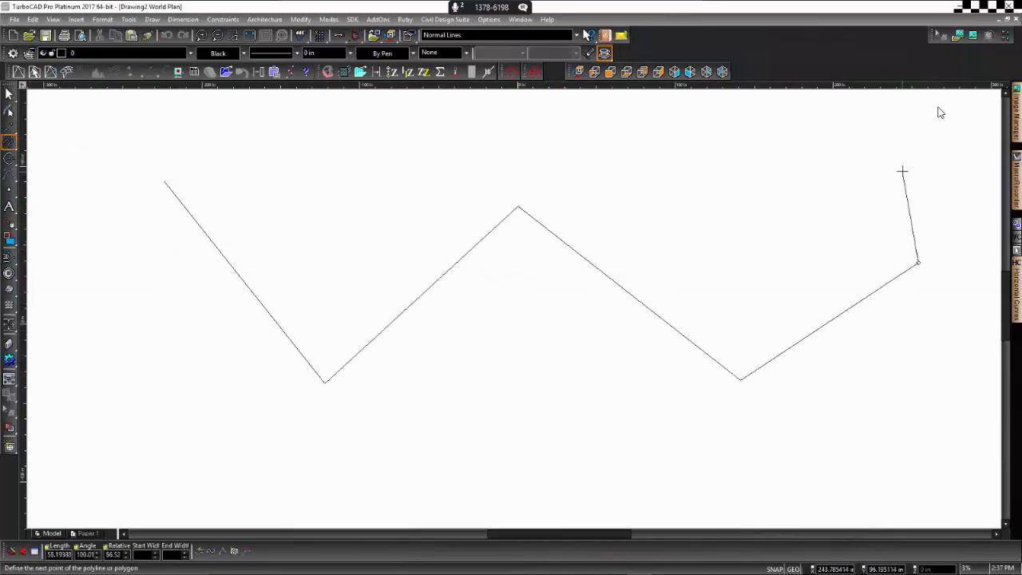
{"action": "left_click", "coordinate": [916, 159]}
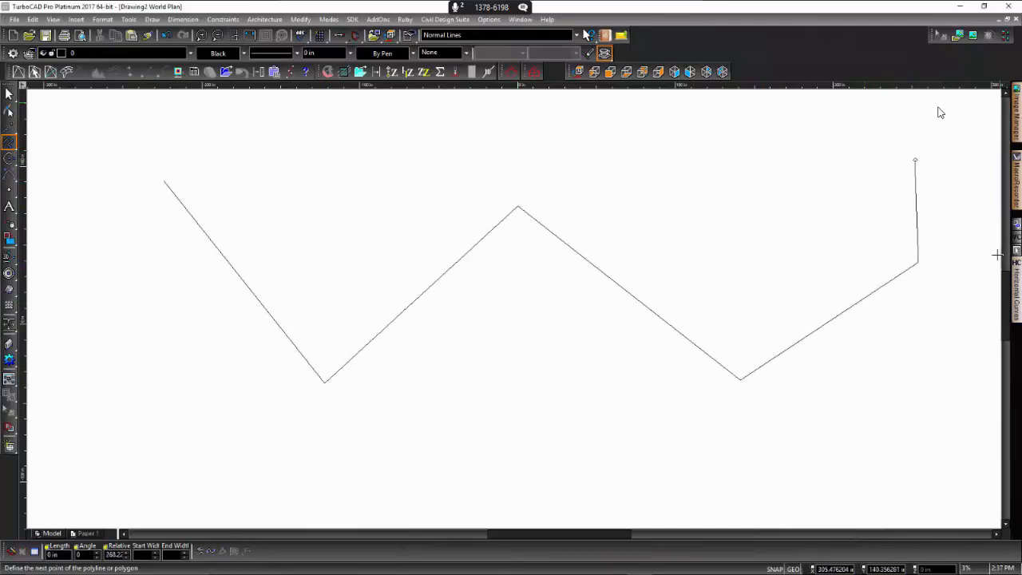
- Load the large zigzag polyline as the alignment in the Horizontal Curves tool
{"action": "mouse_move", "coordinate": [1017, 278]}
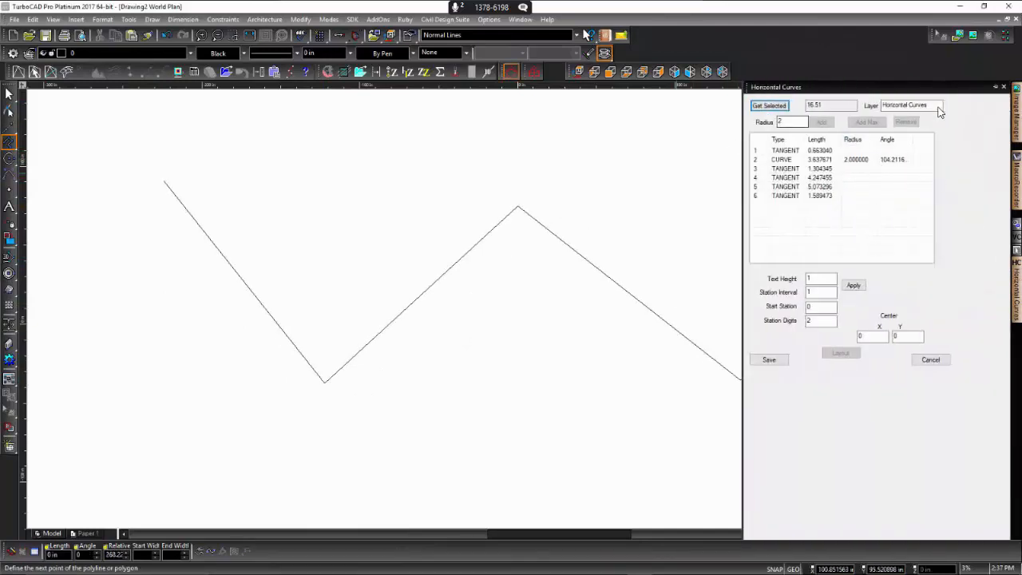
{"action": "left_click", "coordinate": [8, 95]}
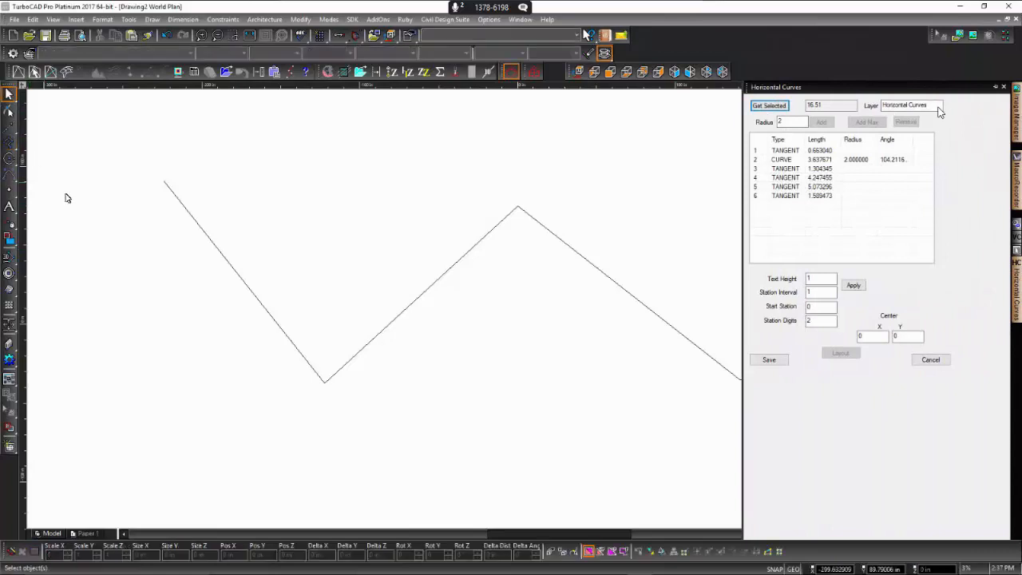
{"action": "left_click", "coordinate": [194, 221]}
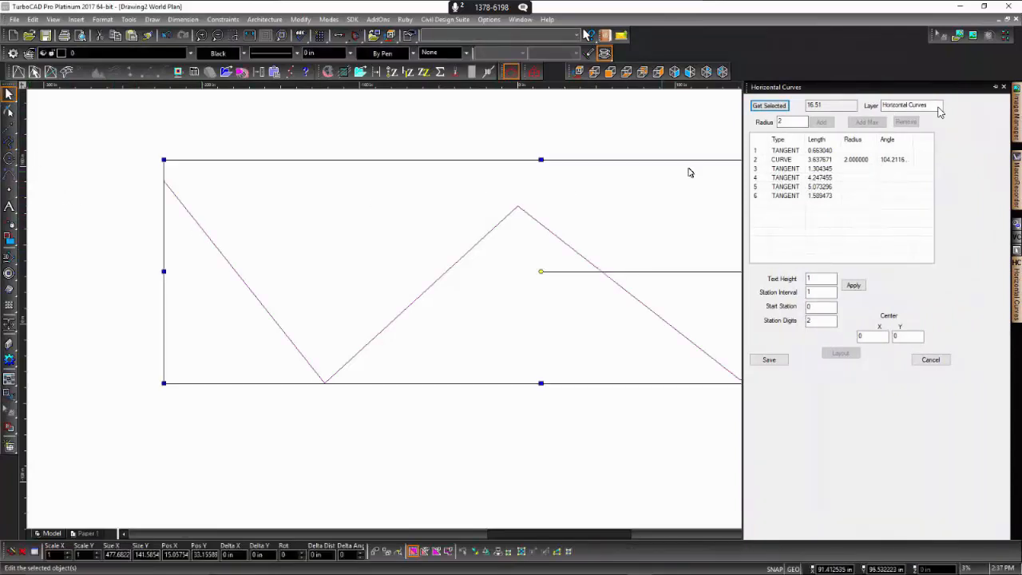
{"action": "left_click", "coordinate": [771, 107]}
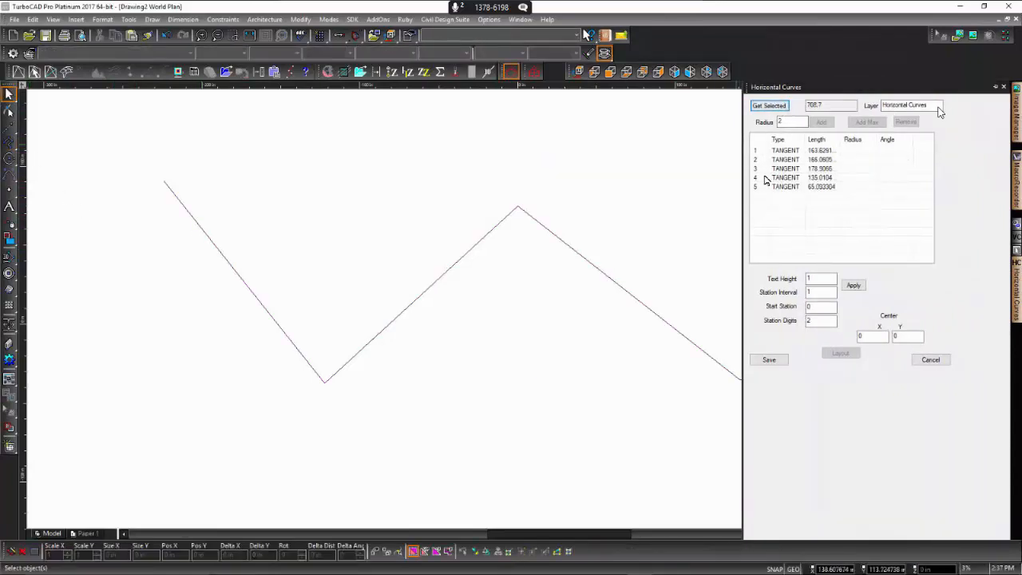
- Add a horizontal curve with radius 50 after the first tangent of the large polyline
{"action": "left_click", "coordinate": [820, 151]}
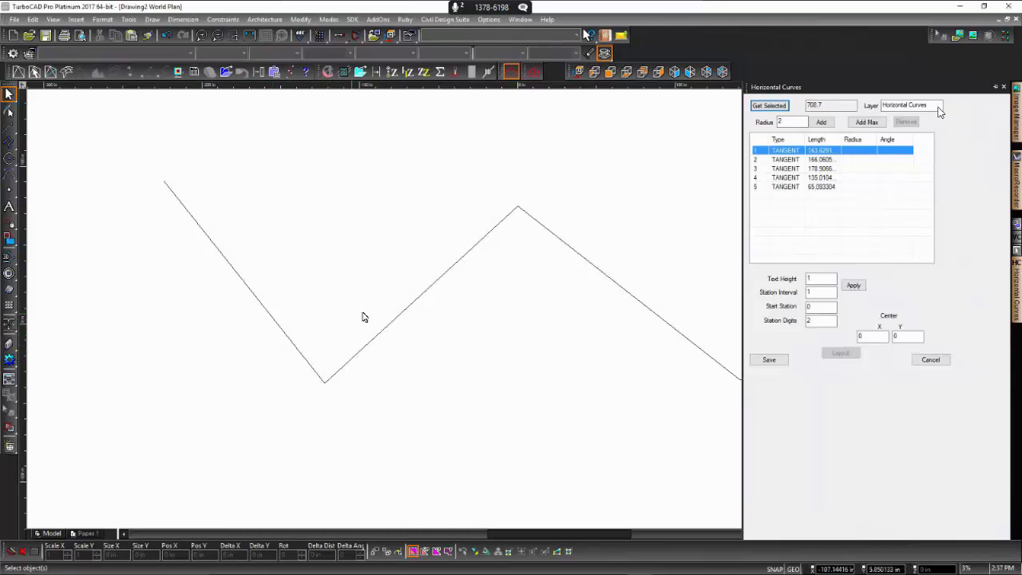
{"action": "double_click", "coordinate": [801, 120]}
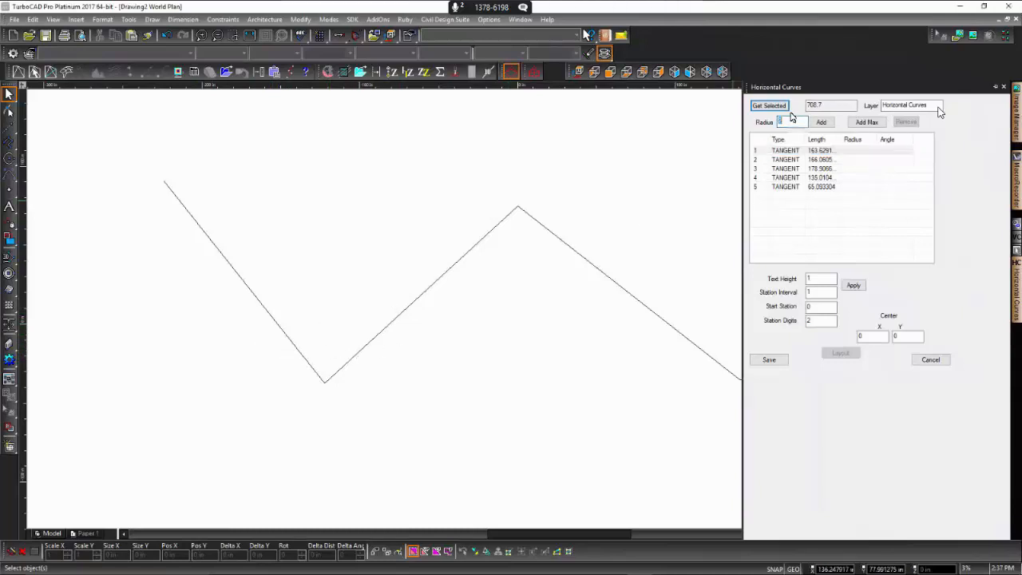
{"action": "type", "text": "50"}
{"action": "left_click", "coordinate": [837, 151]}
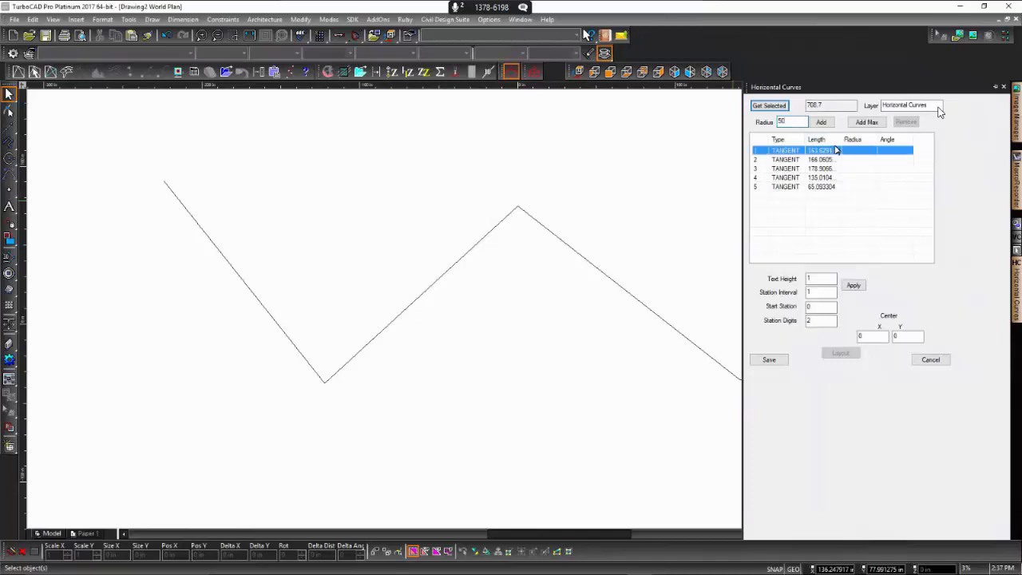
{"action": "left_click", "coordinate": [823, 123]}
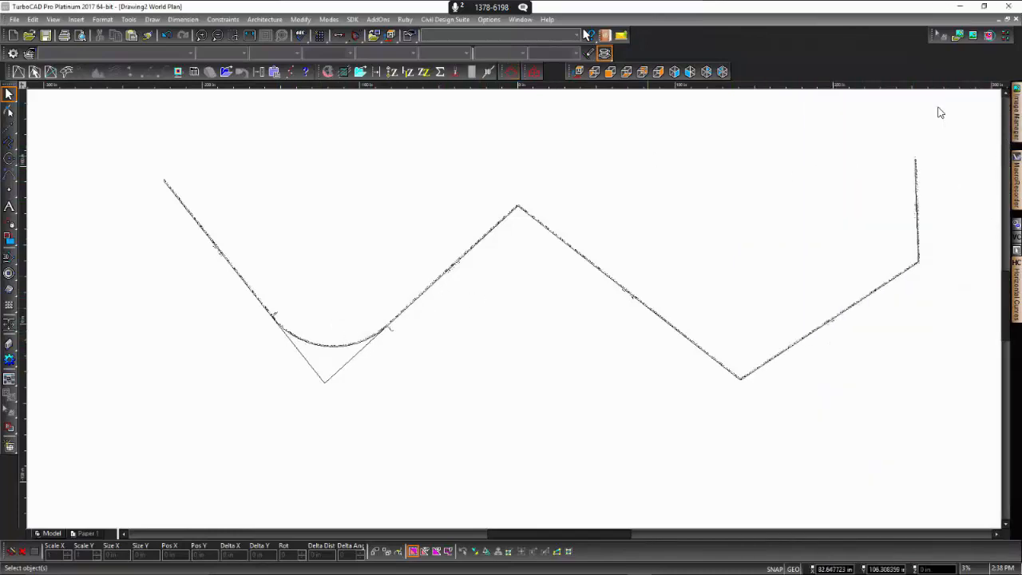
- Inspect the station labels along the alignment and keep the Horizontal Curves palette permanently open beside the drawing
{"action": "scroll", "coordinate": [478, 264], "scroll_direction": "up", "scroll_amount": 3}
{"action": "scroll", "coordinate": [496, 277], "scroll_direction": "up", "scroll_amount": 3}
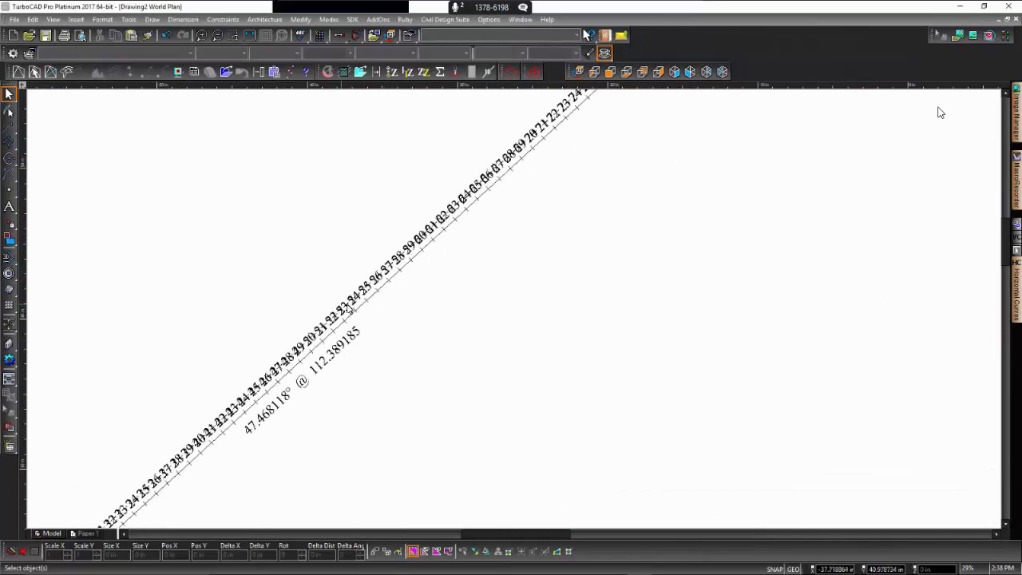
{"action": "scroll", "coordinate": [537, 308], "scroll_direction": "up", "scroll_amount": 2}
{"action": "scroll", "coordinate": [516, 311], "scroll_direction": "down", "scroll_amount": 6}
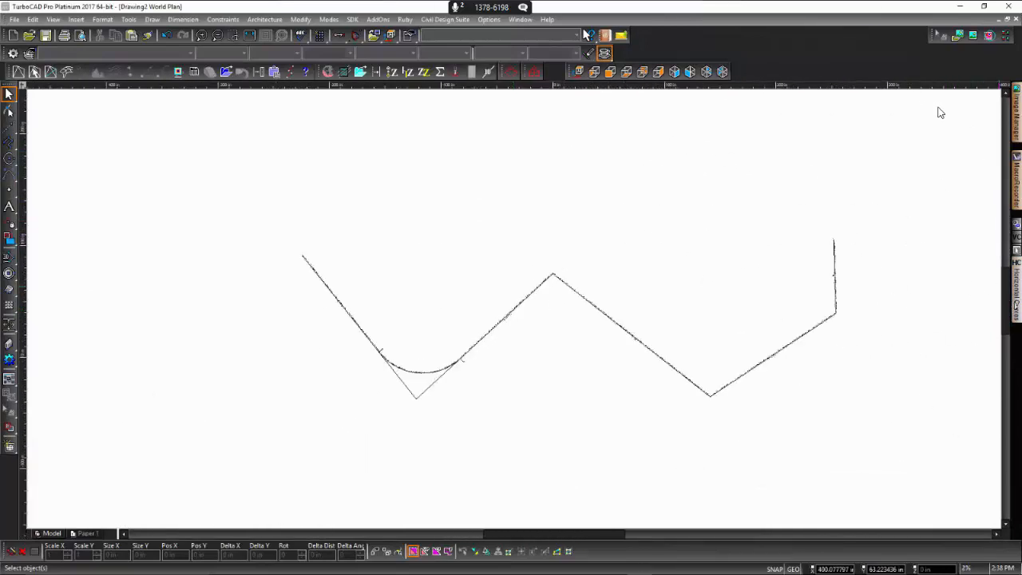
{"action": "mouse_move", "coordinate": [1019, 297]}
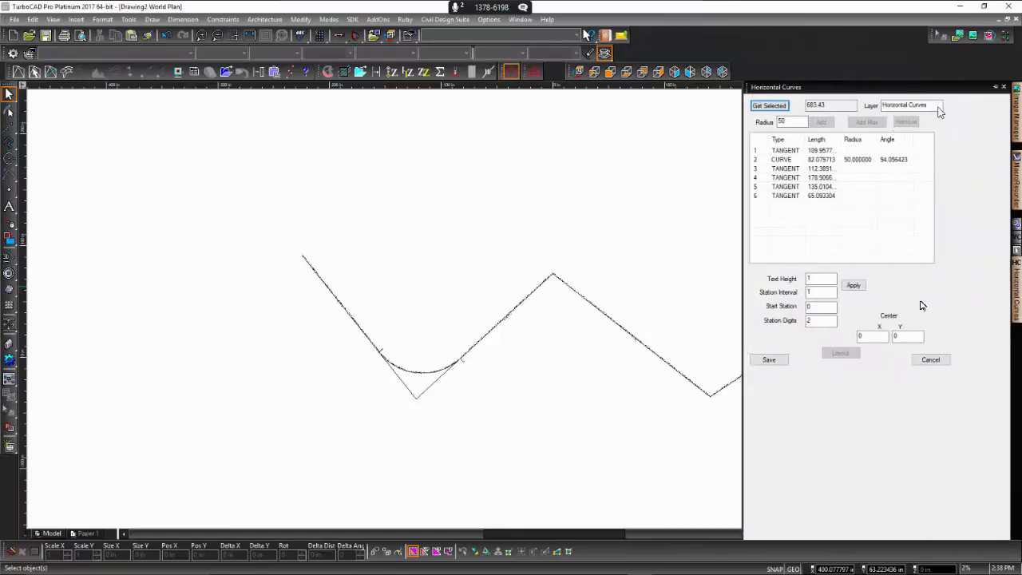
{"action": "left_click", "coordinate": [995, 86]}
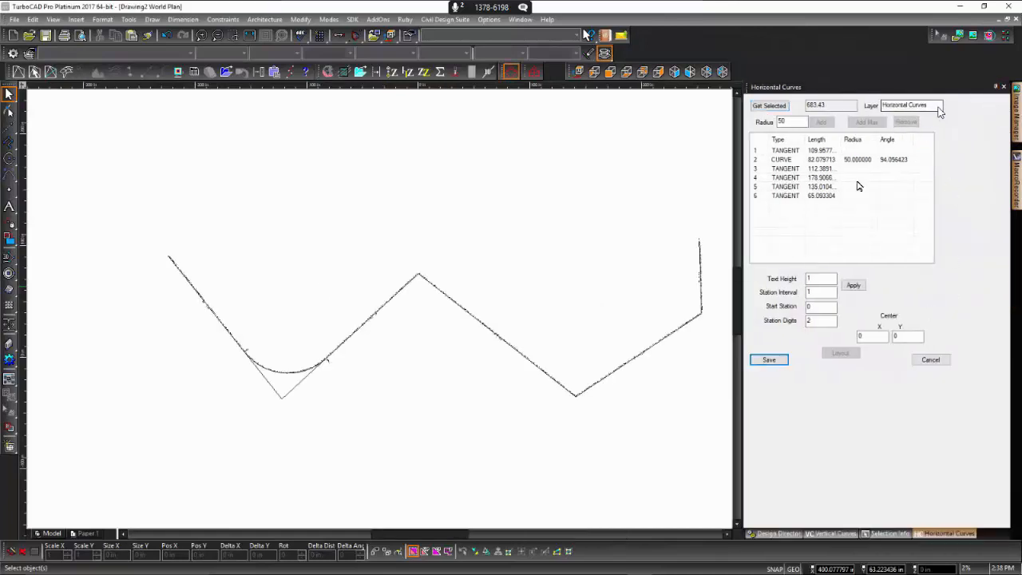
- Add horizontal curves with radius 50 at the remaining three corners of the alignment
{"action": "left_click", "coordinate": [830, 170]}
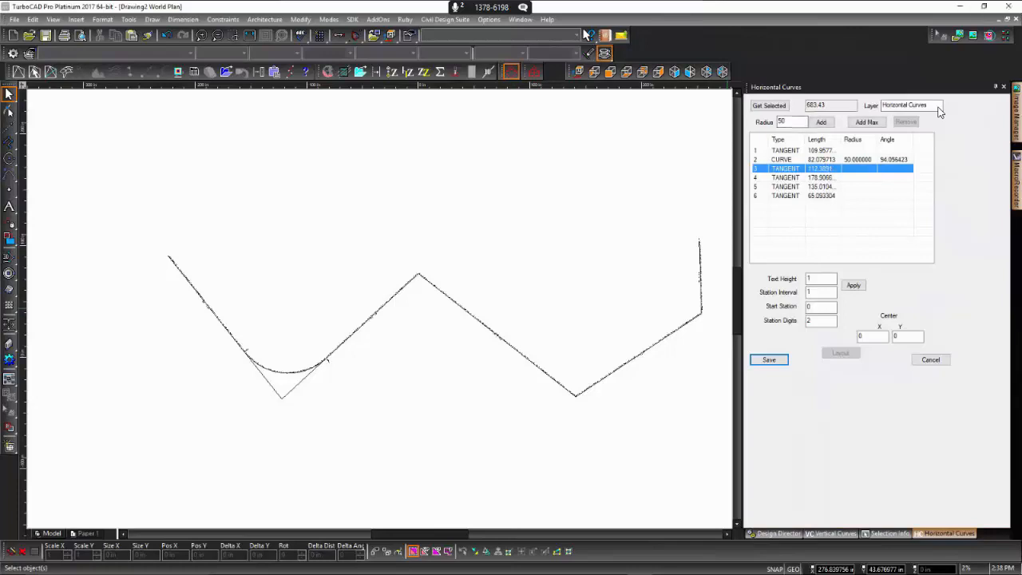
{"action": "left_click", "coordinate": [820, 122]}
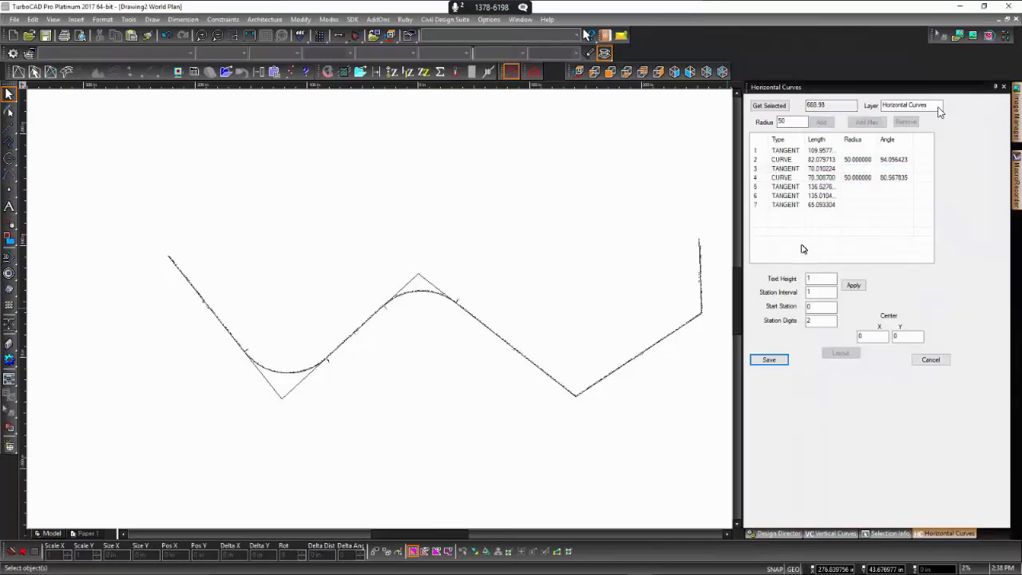
{"action": "left_click", "coordinate": [818, 187]}
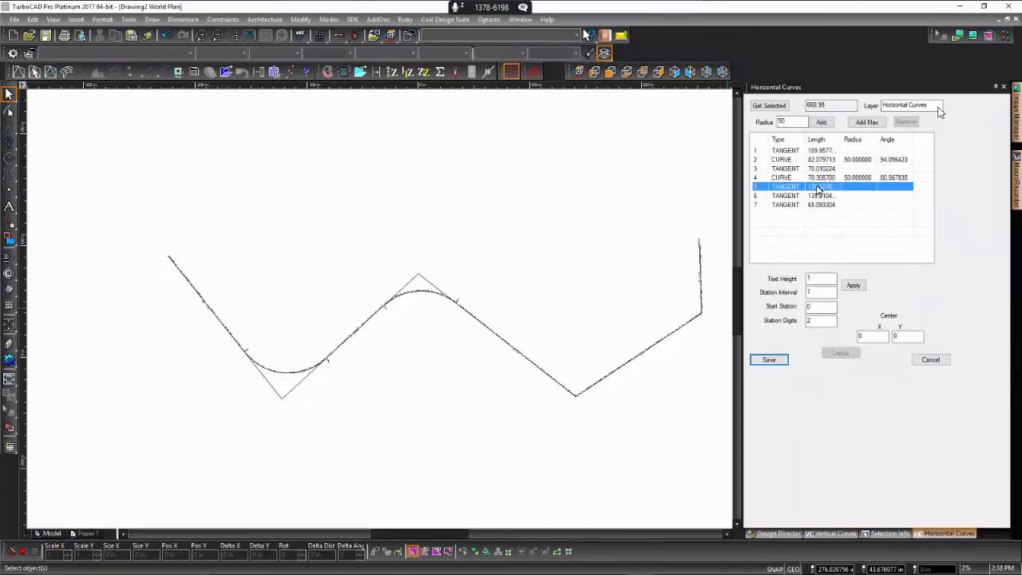
{"action": "left_click", "coordinate": [822, 122]}
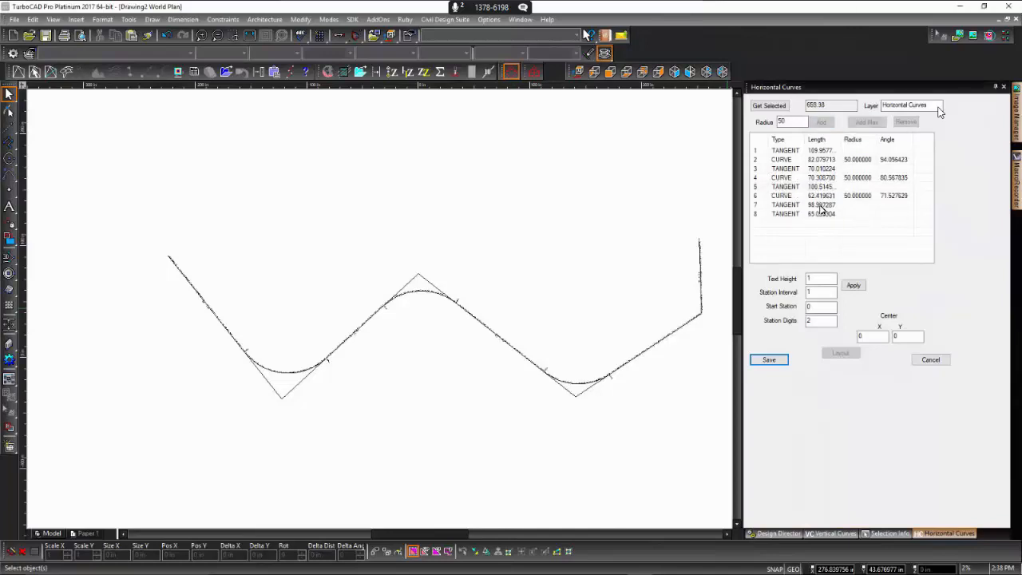
{"action": "left_click", "coordinate": [822, 206]}
{"action": "left_click", "coordinate": [823, 126]}
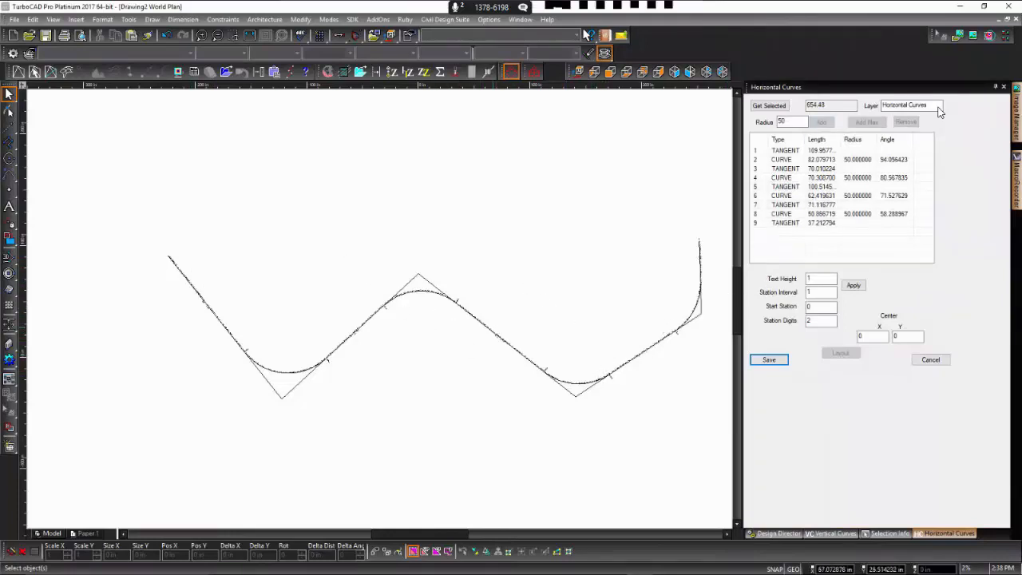
- Set the text height of the alignment's station labels to 0.5 and apply it
{"action": "scroll", "coordinate": [492, 326], "scroll_direction": "up", "scroll_amount": 1}
{"action": "scroll", "coordinate": [359, 311], "scroll_direction": "down", "scroll_amount": 1}
{"action": "scroll", "coordinate": [391, 319], "scroll_direction": "up", "scroll_amount": 3}
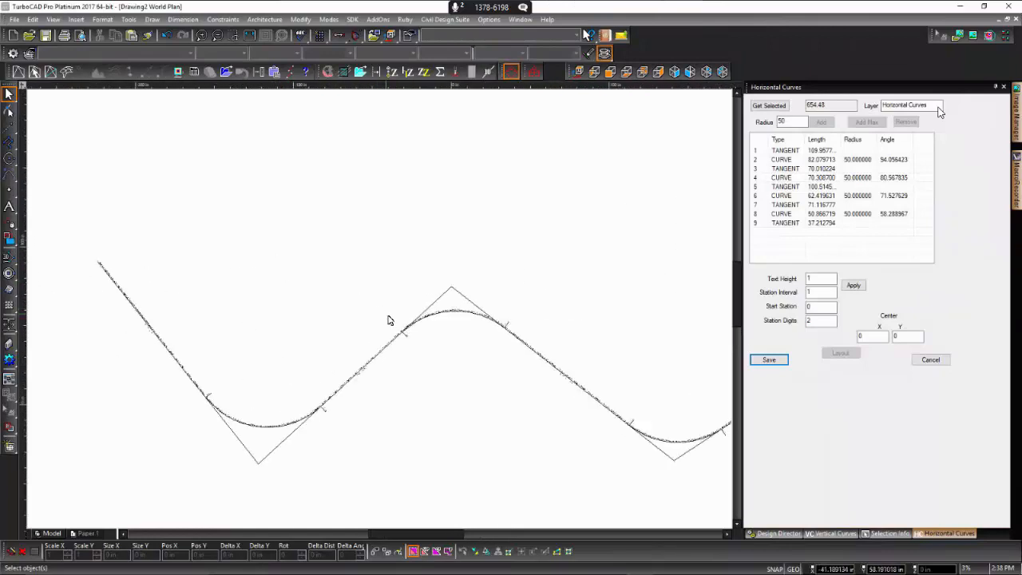
{"action": "scroll", "coordinate": [381, 312], "scroll_direction": "up", "scroll_amount": 5}
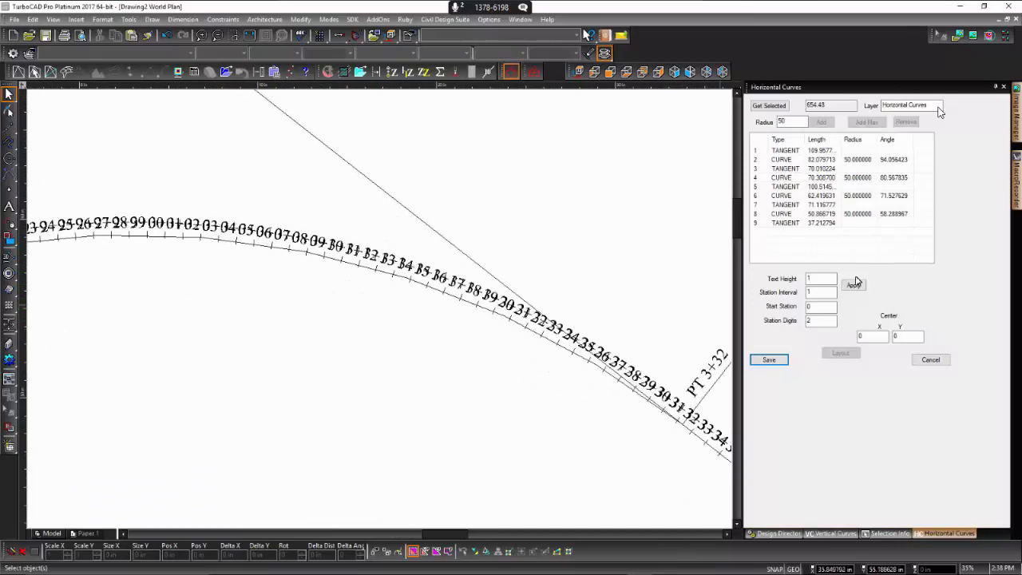
{"action": "double_click", "coordinate": [817, 279]}
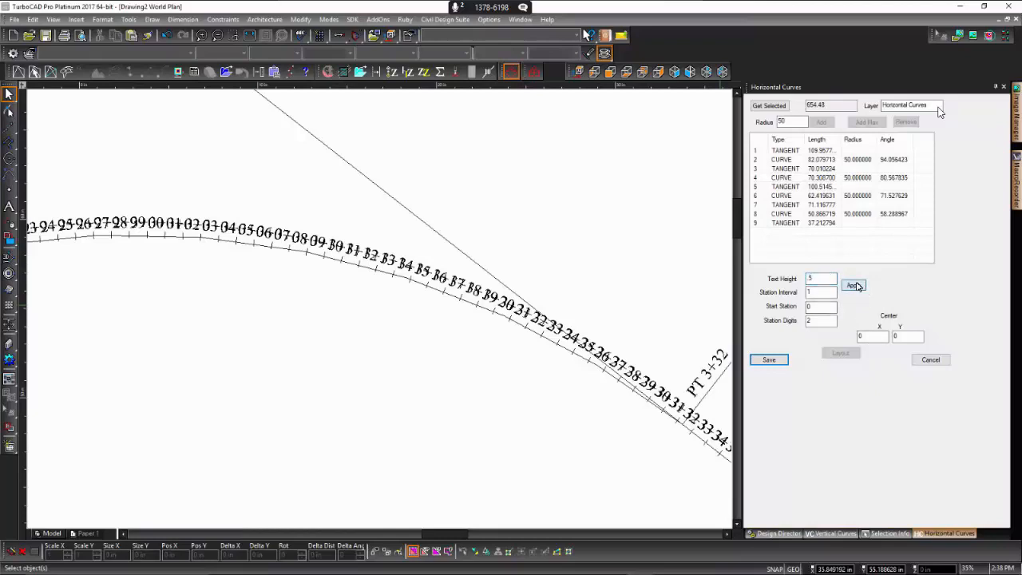
{"action": "left_click", "coordinate": [855, 286]}
{"action": "scroll", "coordinate": [381, 312], "scroll_direction": "up", "scroll_amount": 5}
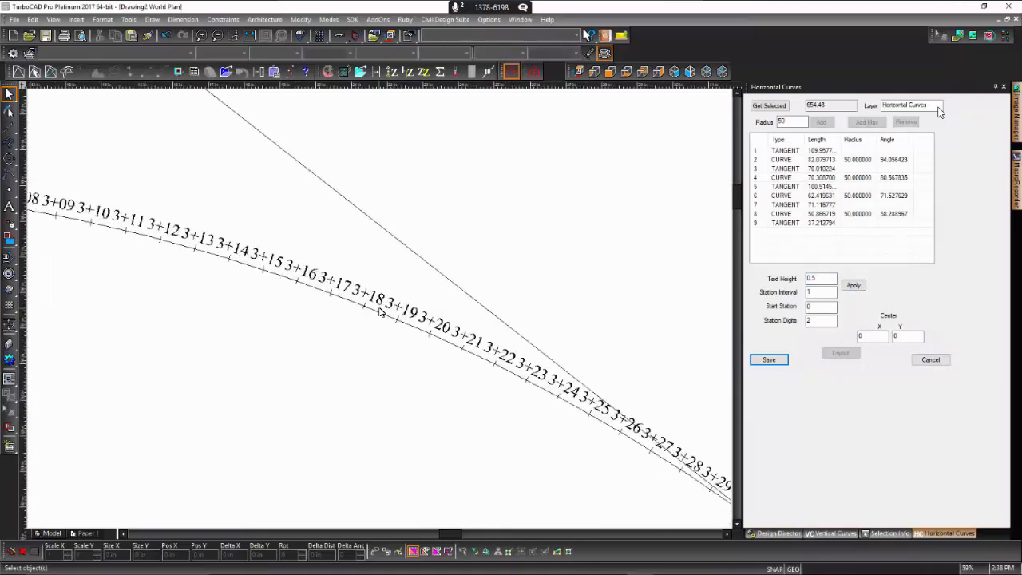
{"action": "scroll", "coordinate": [381, 312], "scroll_direction": "down", "scroll_amount": 11}
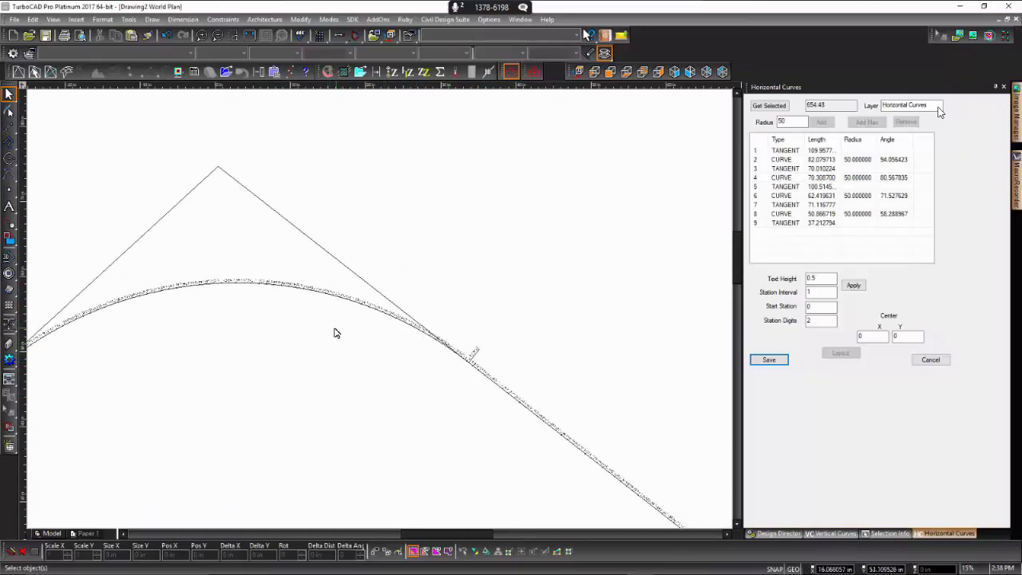
{"action": "scroll", "coordinate": [335, 333], "scroll_direction": "down", "scroll_amount": 5}
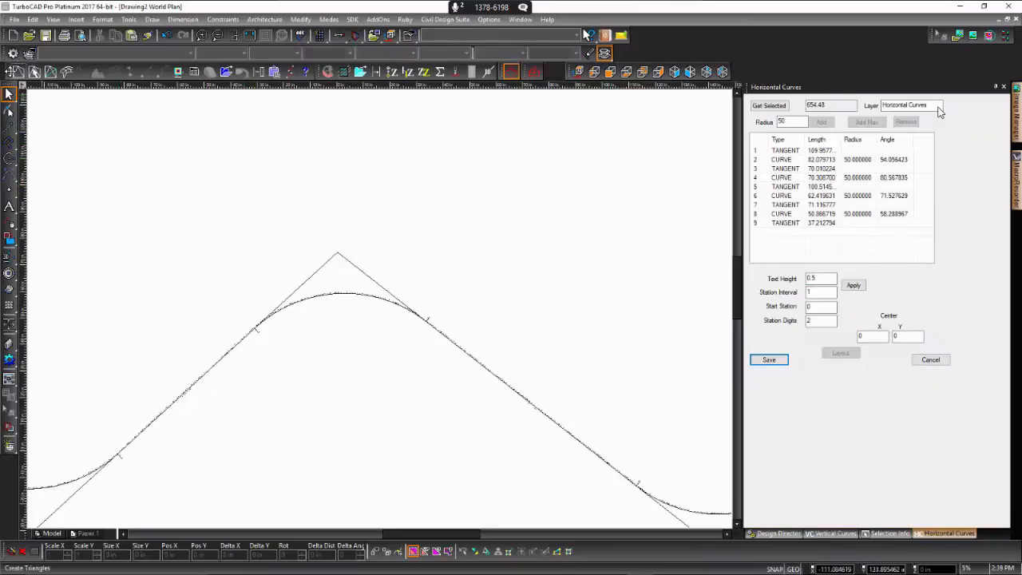
- Create a blank drawing from scratch and start inserting a file into it, proceeding without an undo record
{"action": "left_click", "coordinate": [13, 35]}
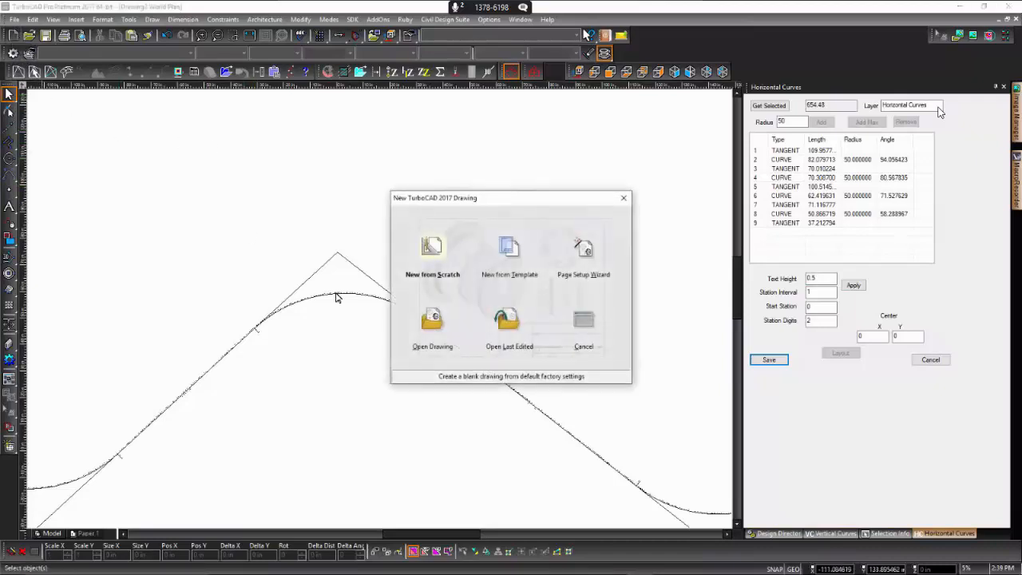
{"action": "left_click", "coordinate": [428, 247]}
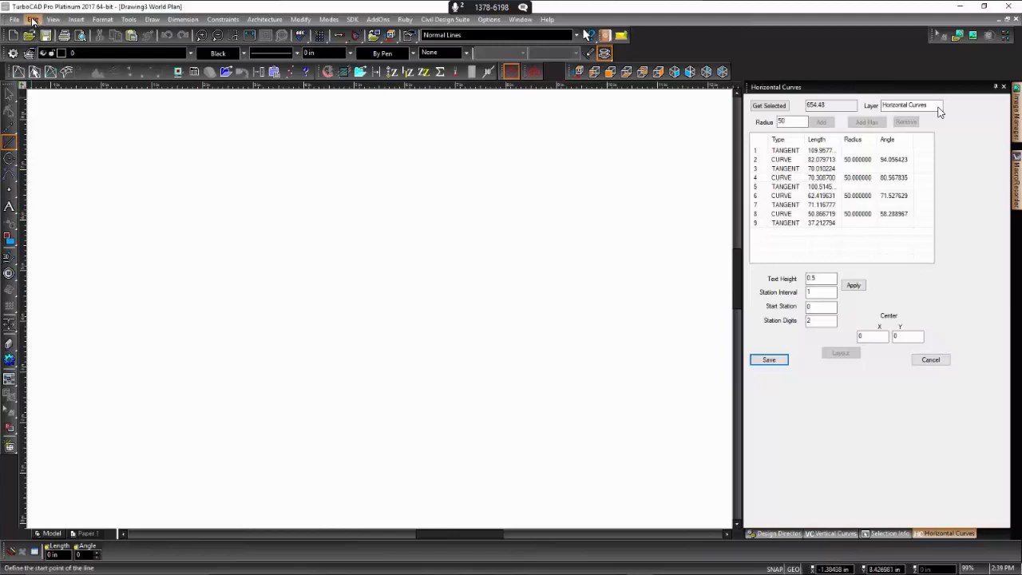
{"action": "left_click", "coordinate": [76, 20]}
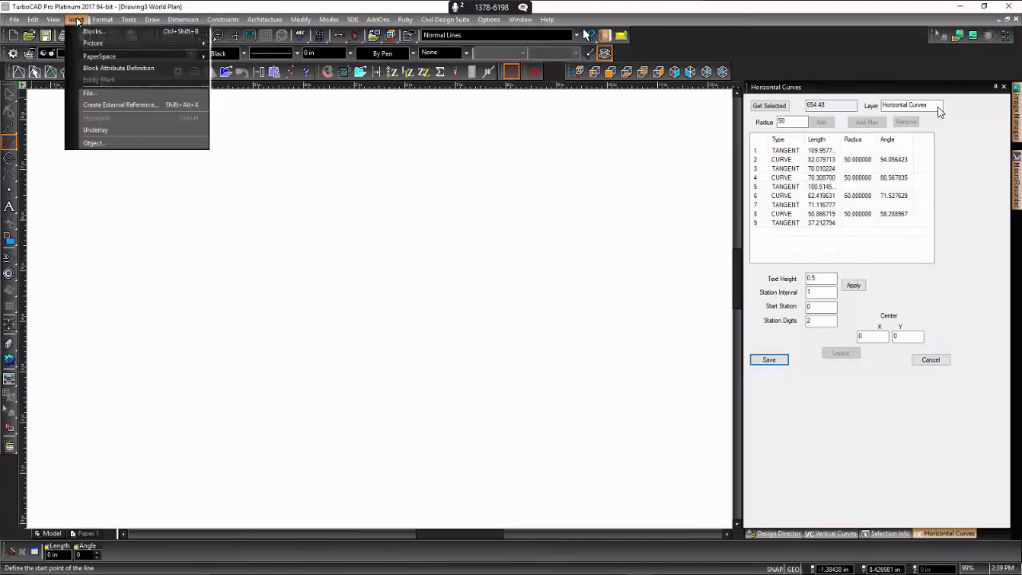
{"action": "left_click", "coordinate": [111, 92]}
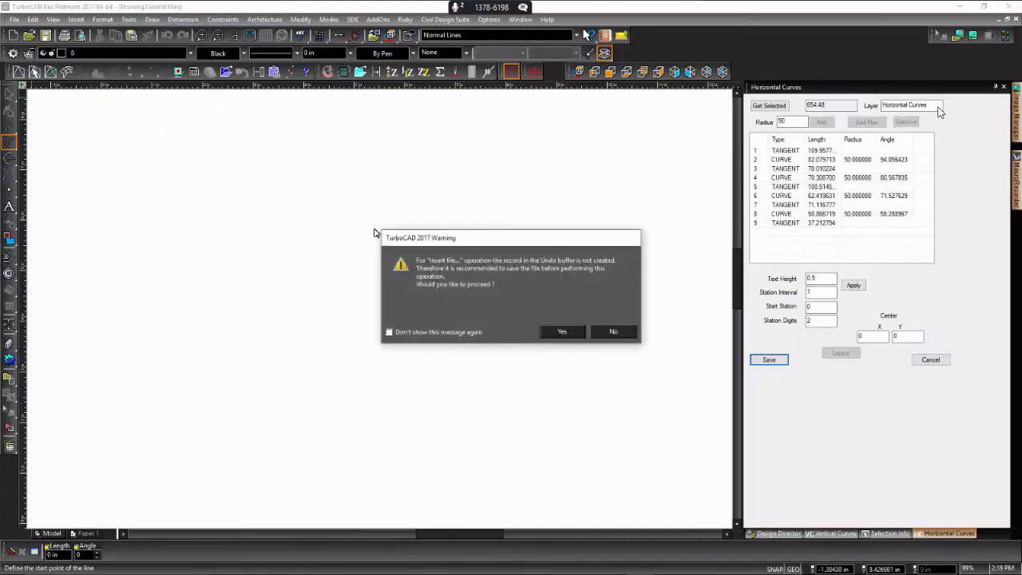
{"action": "left_click", "coordinate": [563, 331]}
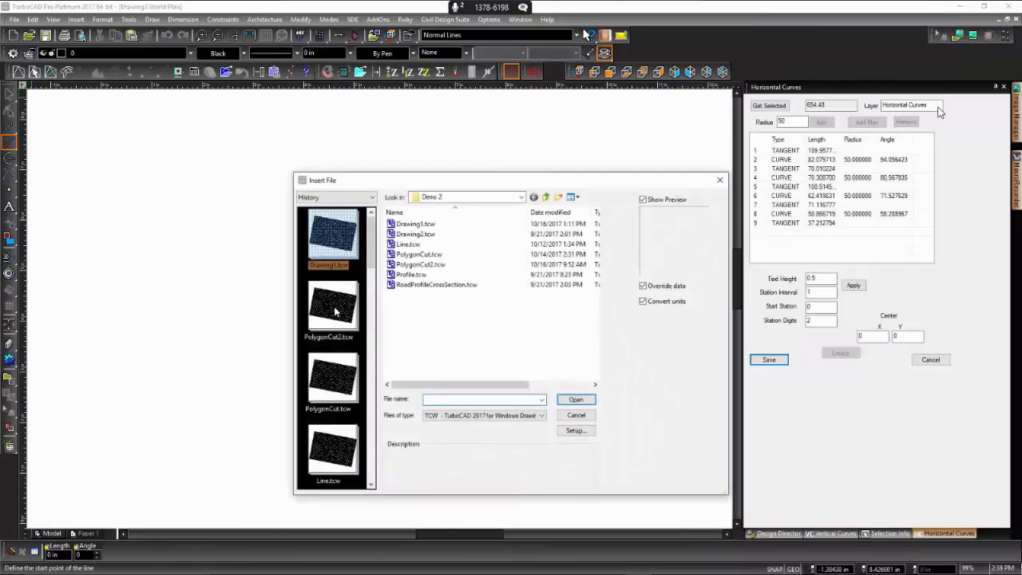
- Set the type of file to insert to XML - Land XML
{"action": "left_click", "coordinate": [542, 416]}
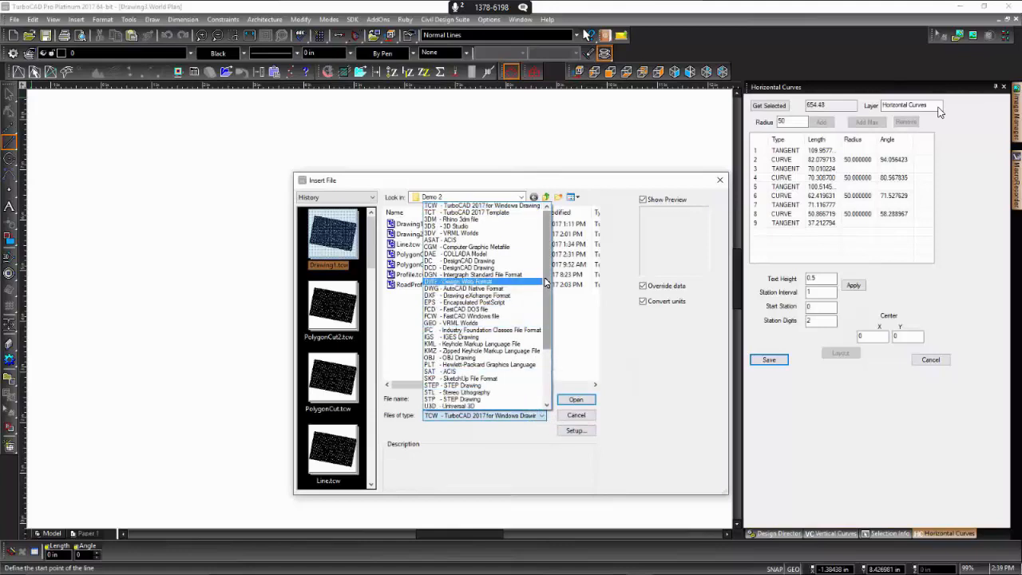
{"action": "left_click_drag", "start_coordinate": [546, 281], "coordinate": [546, 355]}
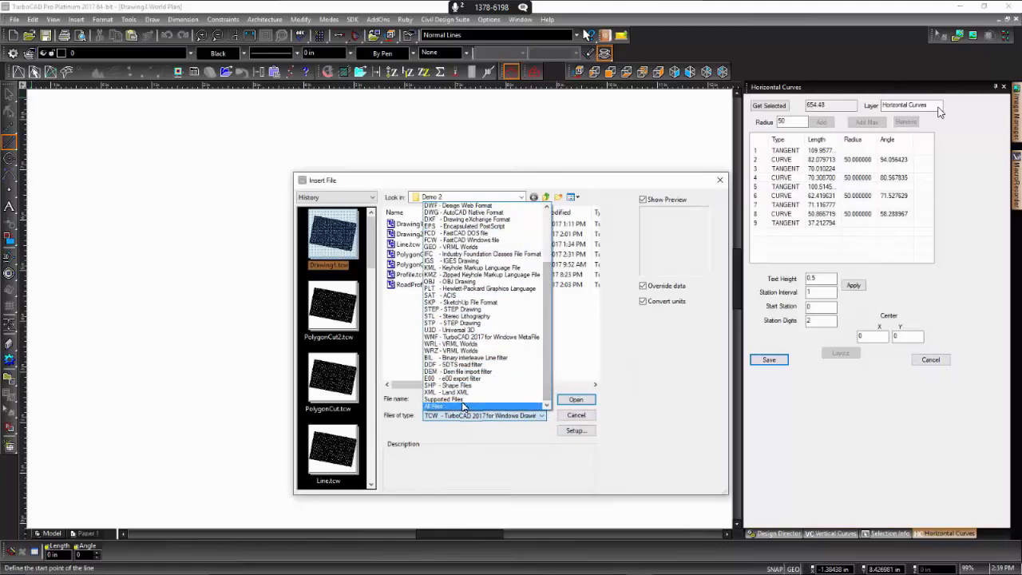
{"action": "left_click", "coordinate": [475, 393]}
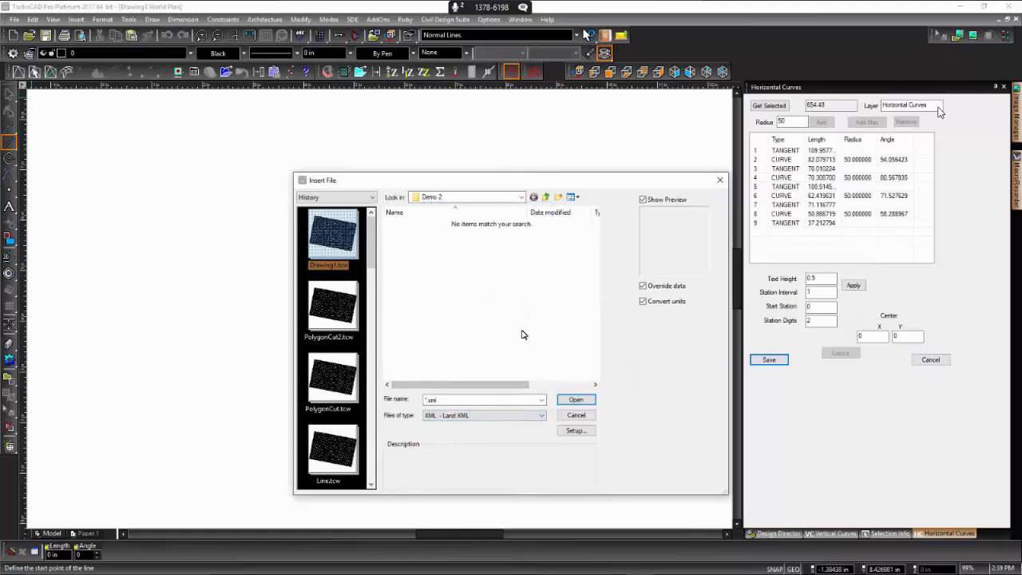
- Look for a LandXML file in the TurboCAD, Public and Data\SampleData folders
{"action": "left_click", "coordinate": [546, 199]}
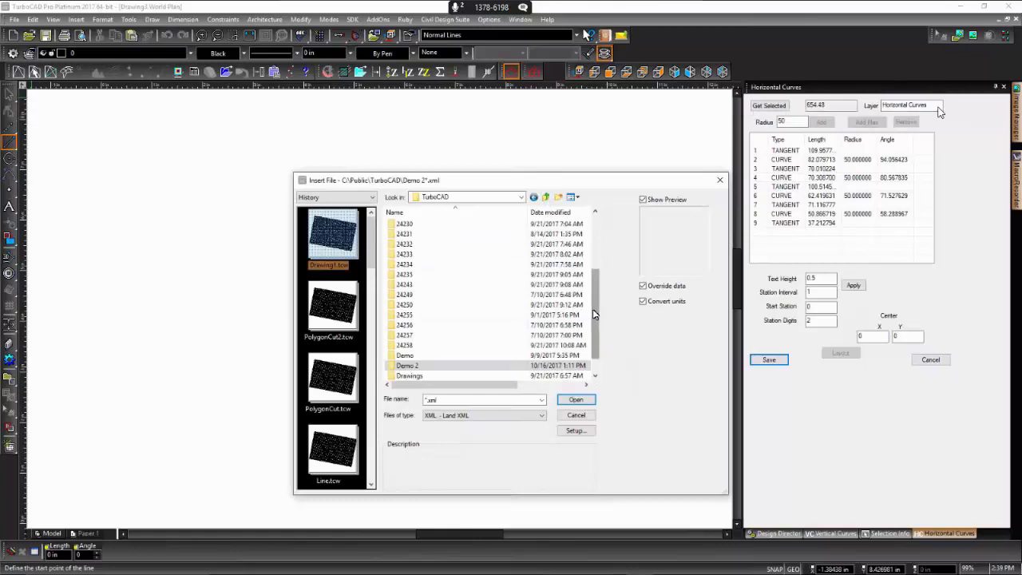
{"action": "left_click_drag", "start_coordinate": [596, 303], "coordinate": [596, 369]}
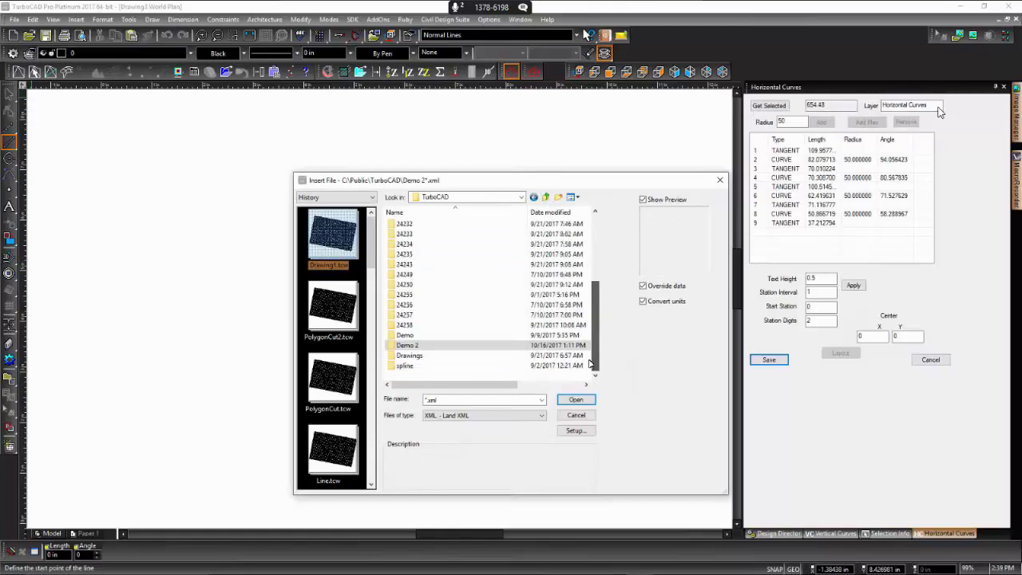
{"action": "left_click", "coordinate": [989, 474]}
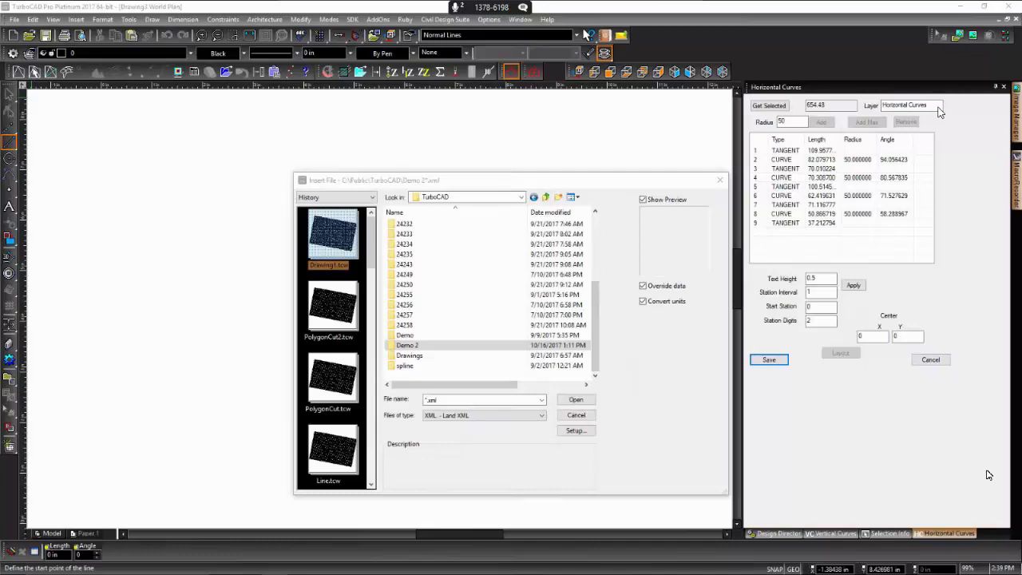
{"action": "left_click", "coordinate": [509, 198]}
{"action": "left_click", "coordinate": [444, 335]}
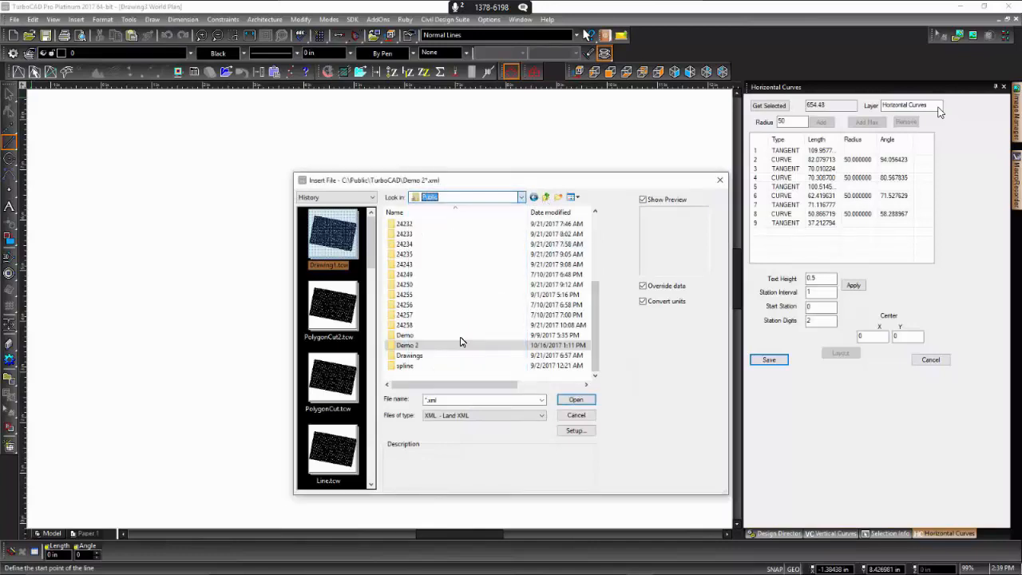
{"action": "left_click", "coordinate": [424, 256]}
{"action": "double_click", "coordinate": [423, 255]}
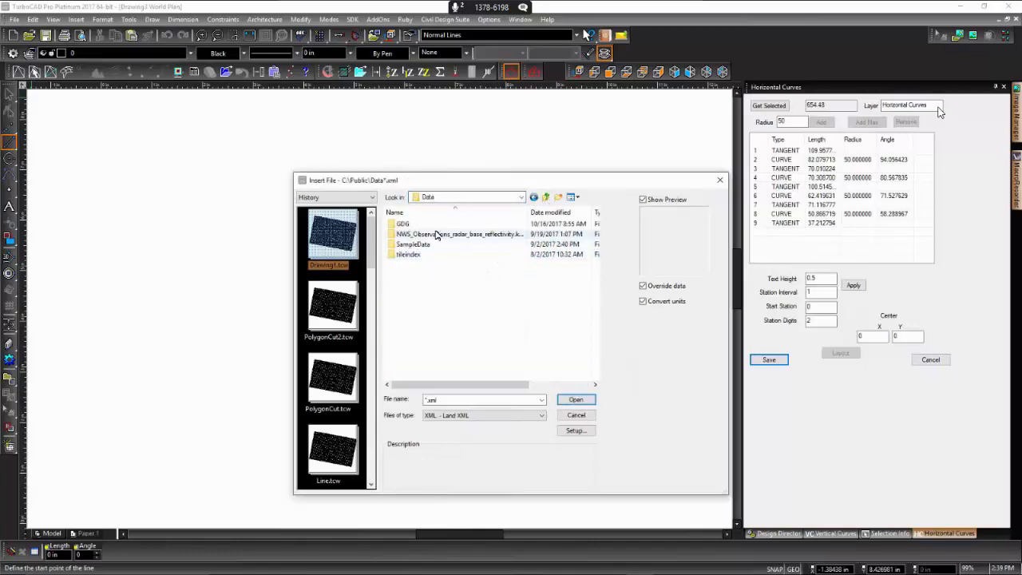
{"action": "double_click", "coordinate": [413, 245]}
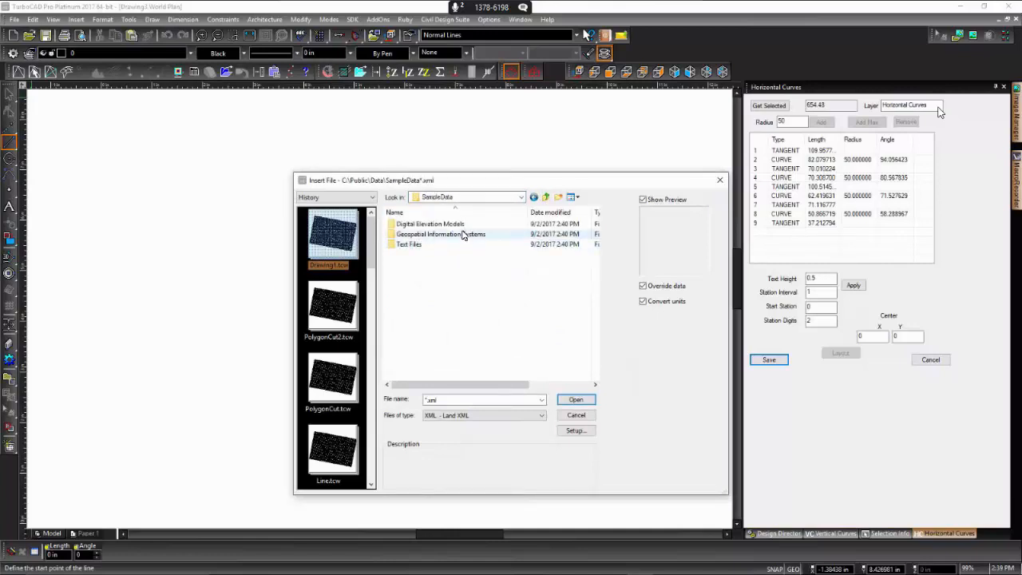
{"action": "left_click", "coordinate": [548, 198]}
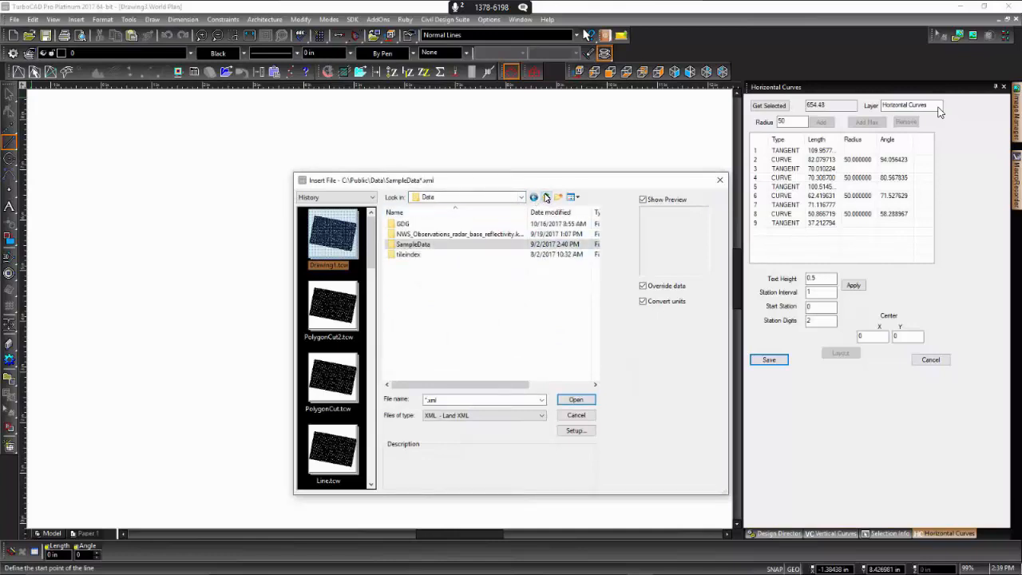
{"action": "left_click", "coordinate": [548, 197]}
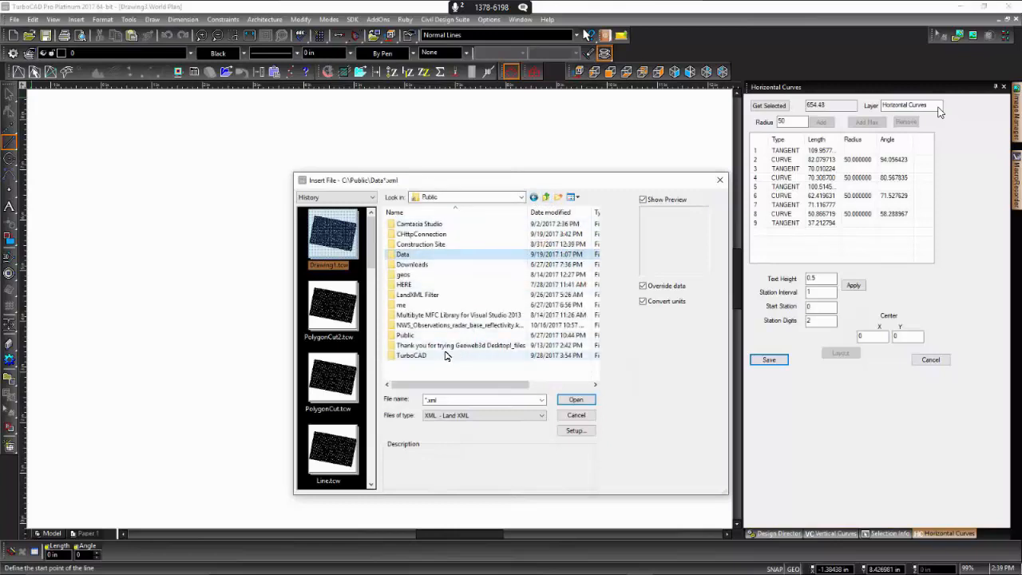
{"action": "left_click", "coordinate": [411, 356]}
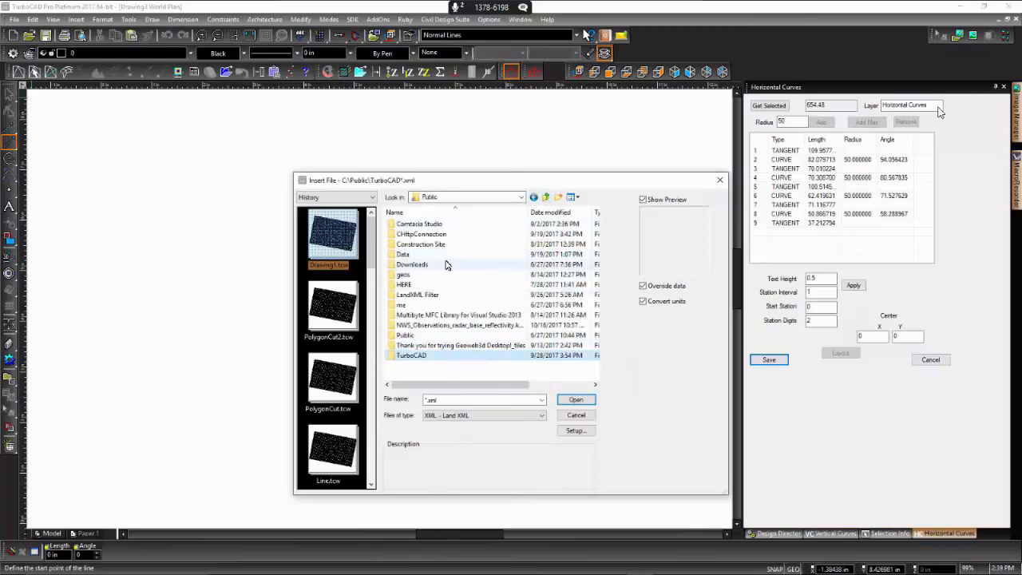
- Insert the LandXML file ALL-DRIVES AND ROADS-2.0.xml from the folder C:\Projects\Data\XML
{"action": "left_click", "coordinate": [547, 198]}
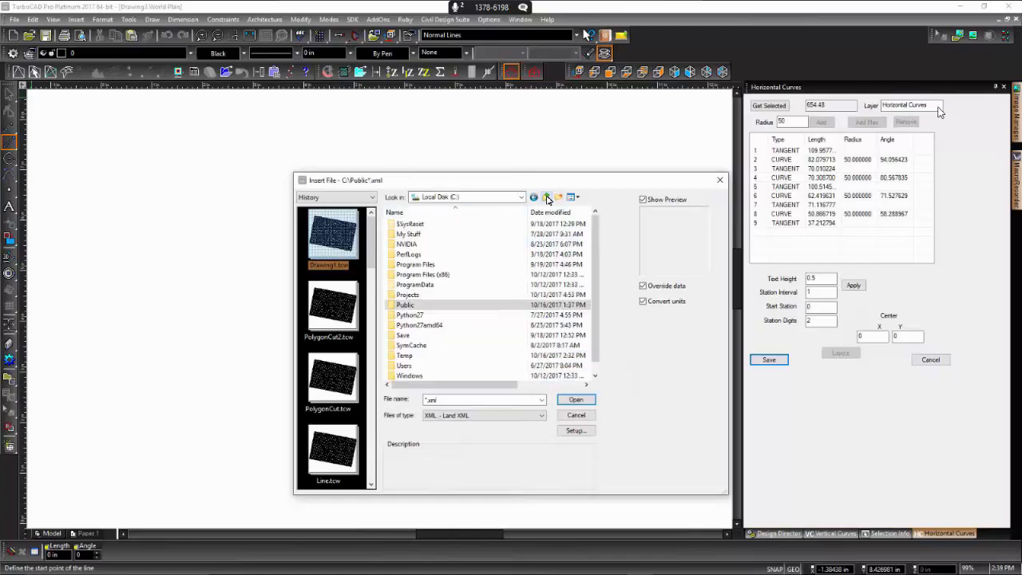
{"action": "double_click", "coordinate": [437, 296]}
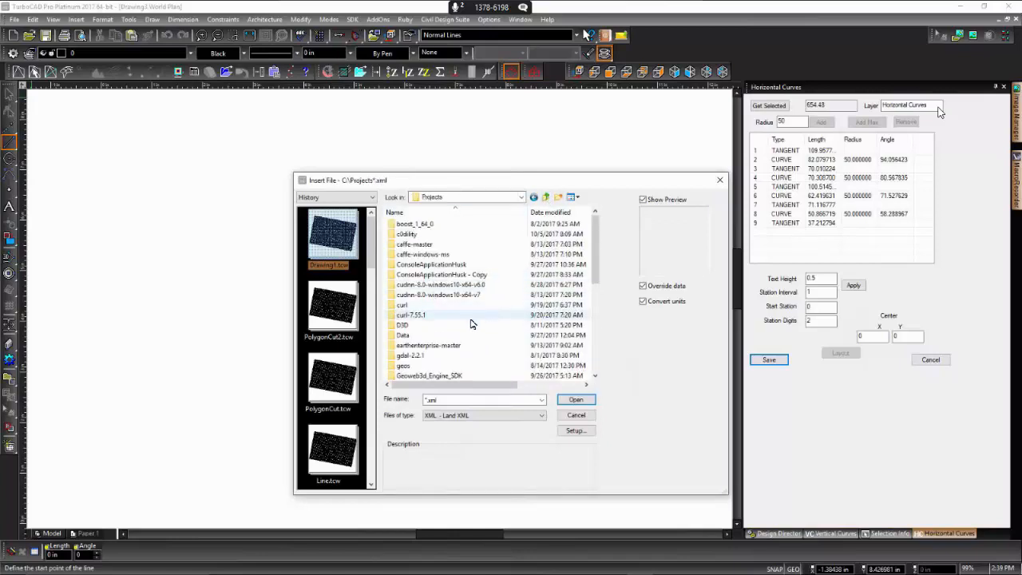
{"action": "double_click", "coordinate": [431, 336]}
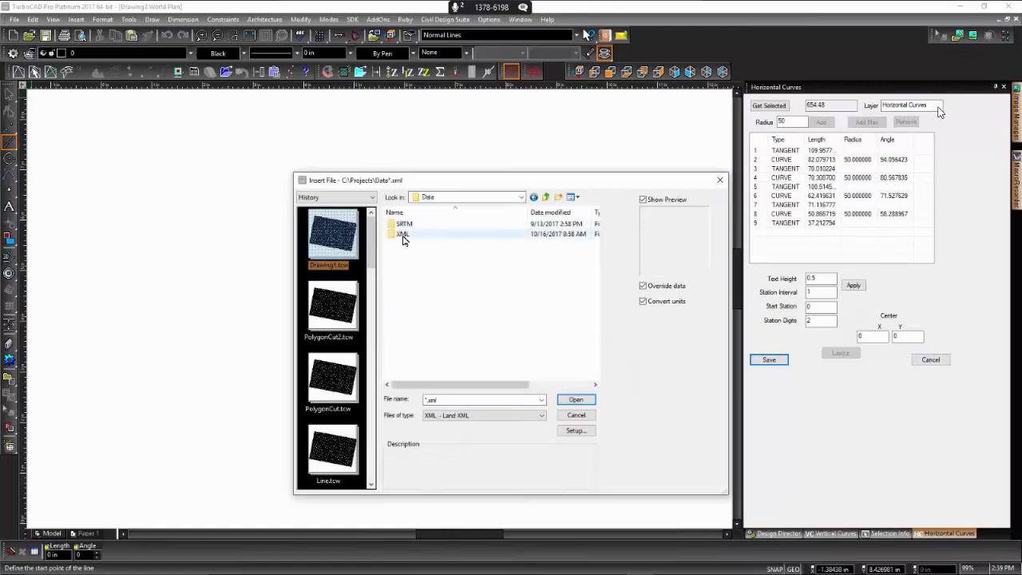
{"action": "left_click", "coordinate": [403, 235]}
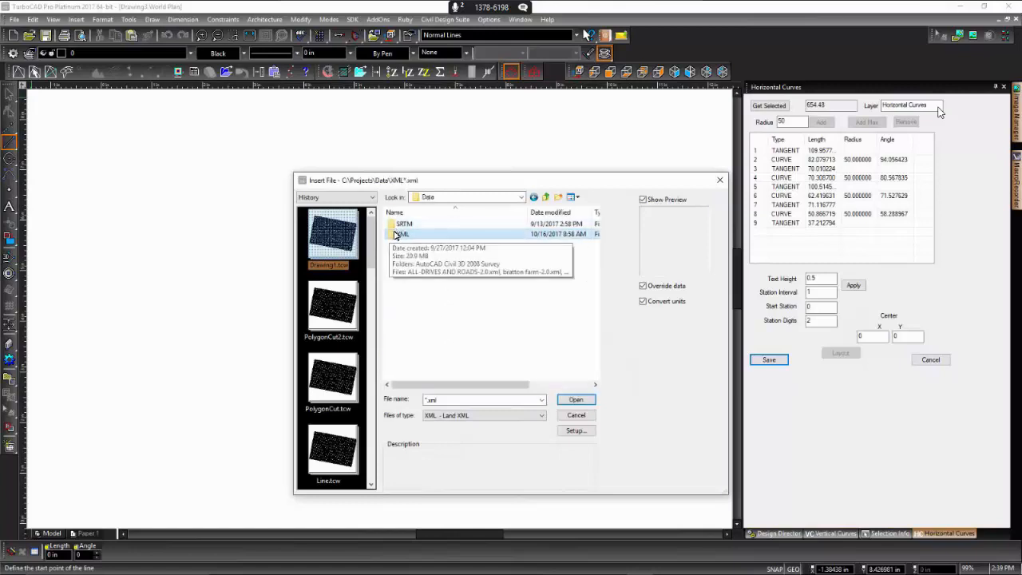
{"action": "double_click", "coordinate": [401, 234]}
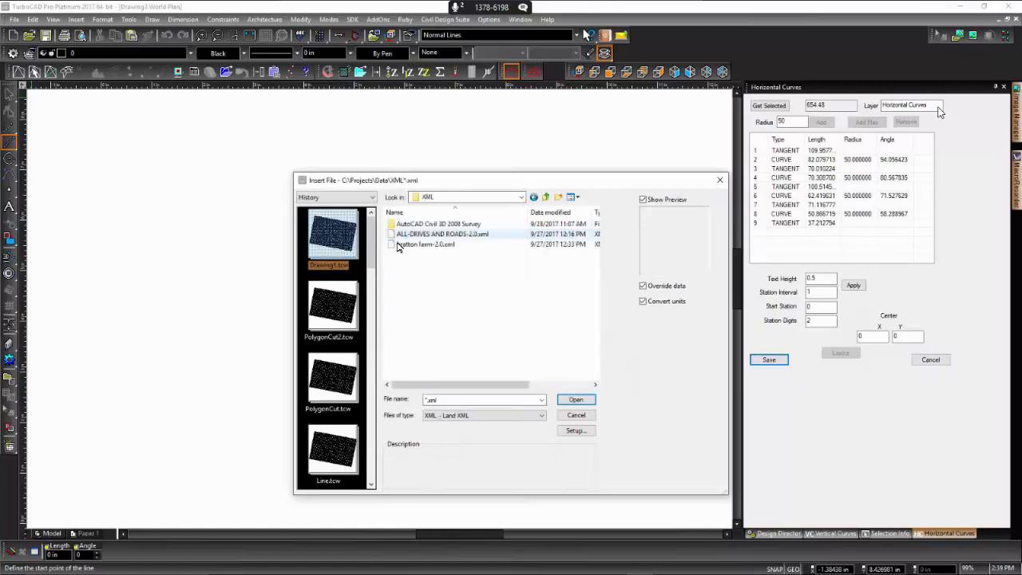
{"action": "left_click", "coordinate": [441, 234]}
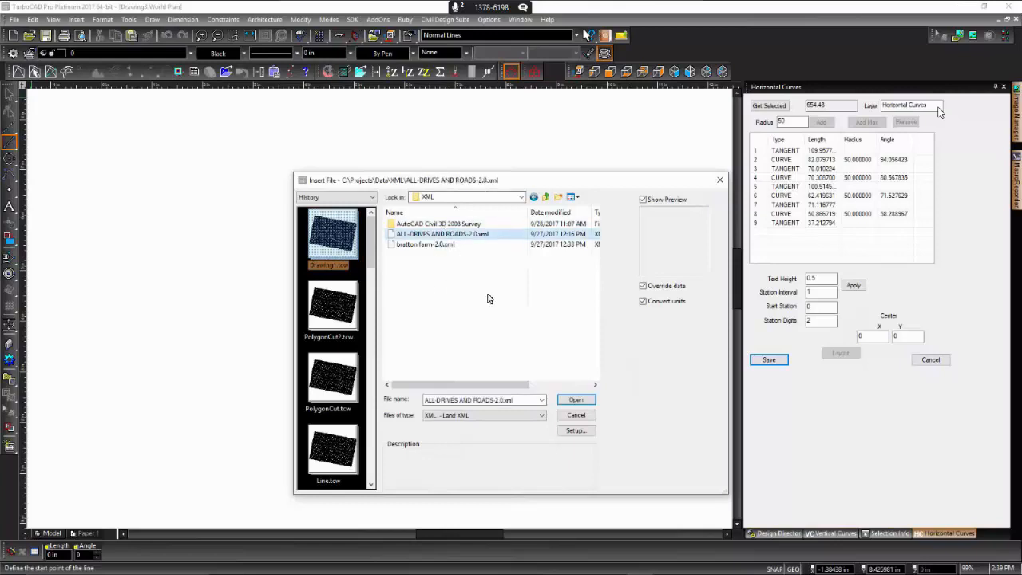
{"action": "left_click", "coordinate": [576, 400]}
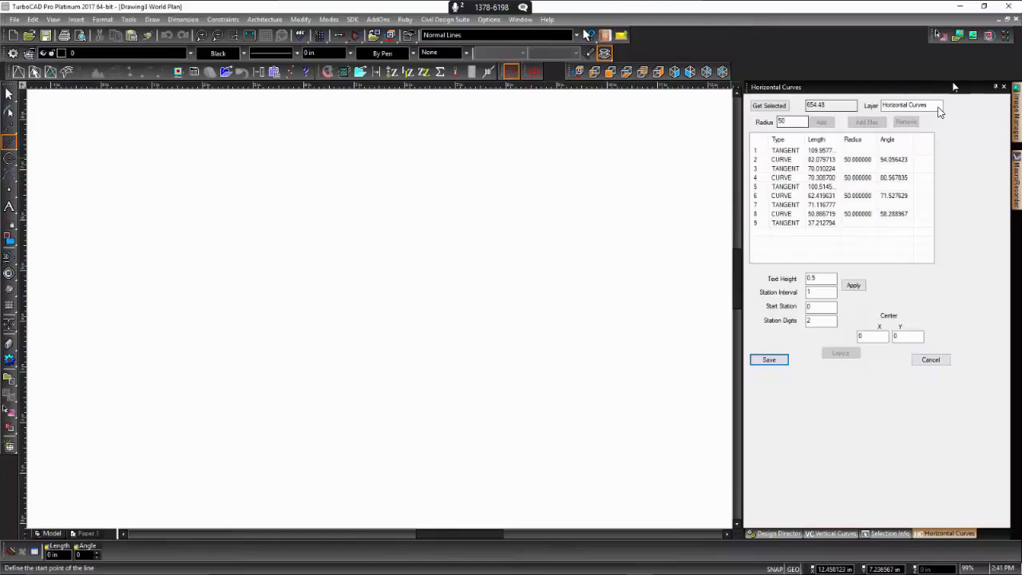
- Collapse the Horizontal Curves palette and fit the whole imported surface in the drawing area
{"action": "left_click", "coordinate": [995, 87]}
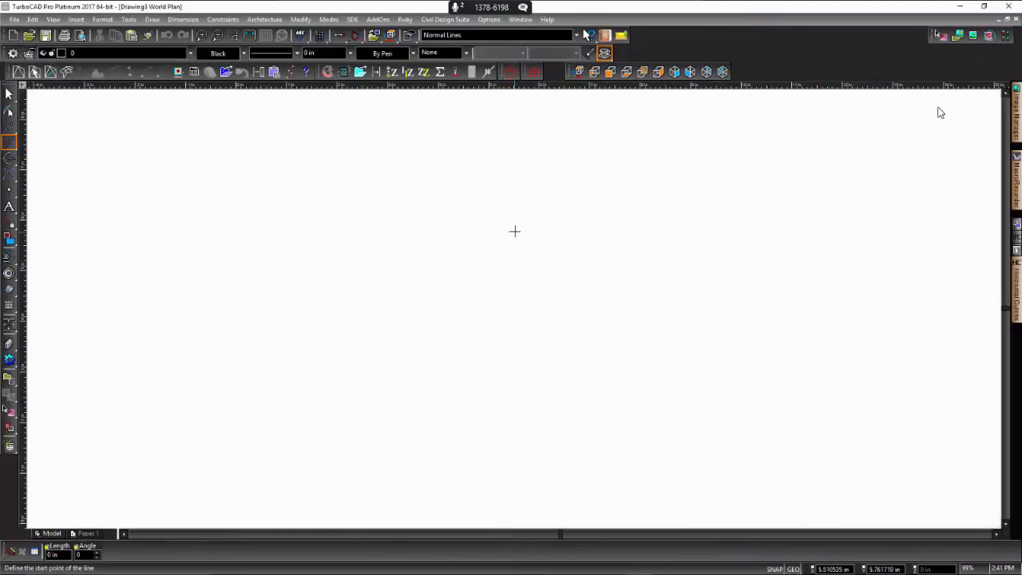
{"action": "key", "text": "ctrl+Home"}
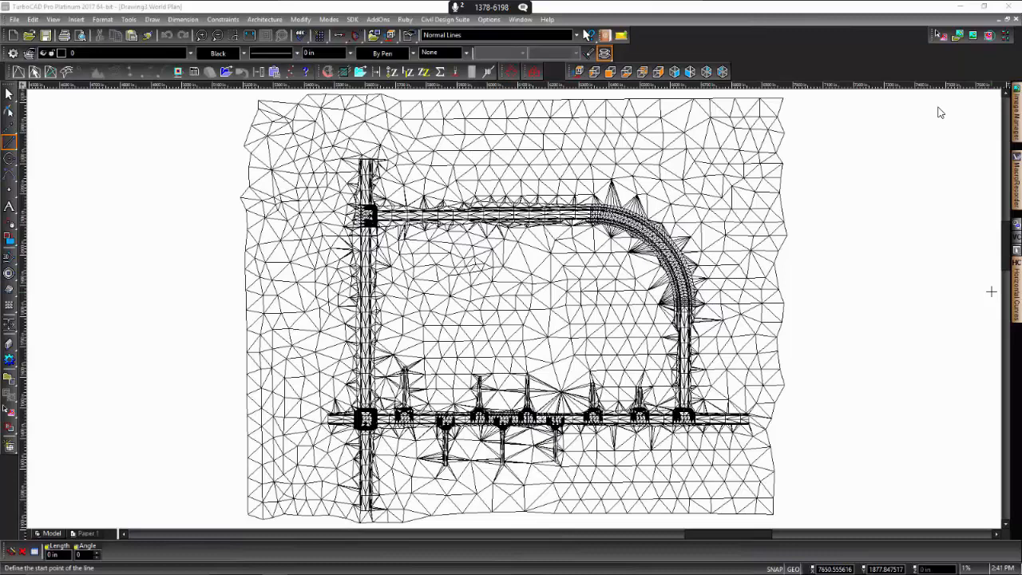
- Bring up the C:\Projects\Data\XML folder in File Explorer and open ALL-DRIVES AND ROADS-2.0.xml in TextPad
{"action": "left_click_drag", "start_coordinate": [1021, 156], "coordinate": [657, 134]}
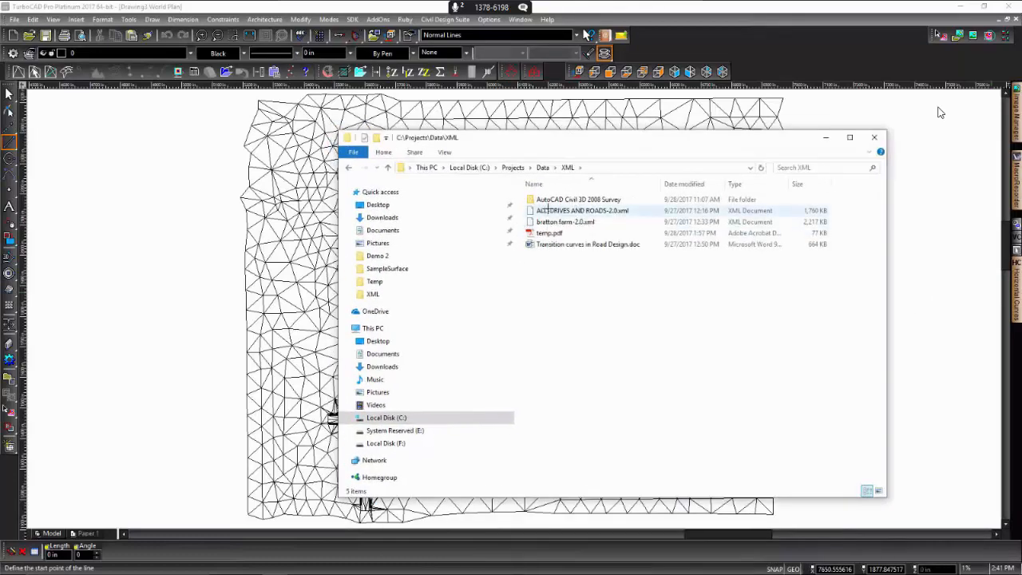
{"action": "left_click", "coordinate": [549, 209]}
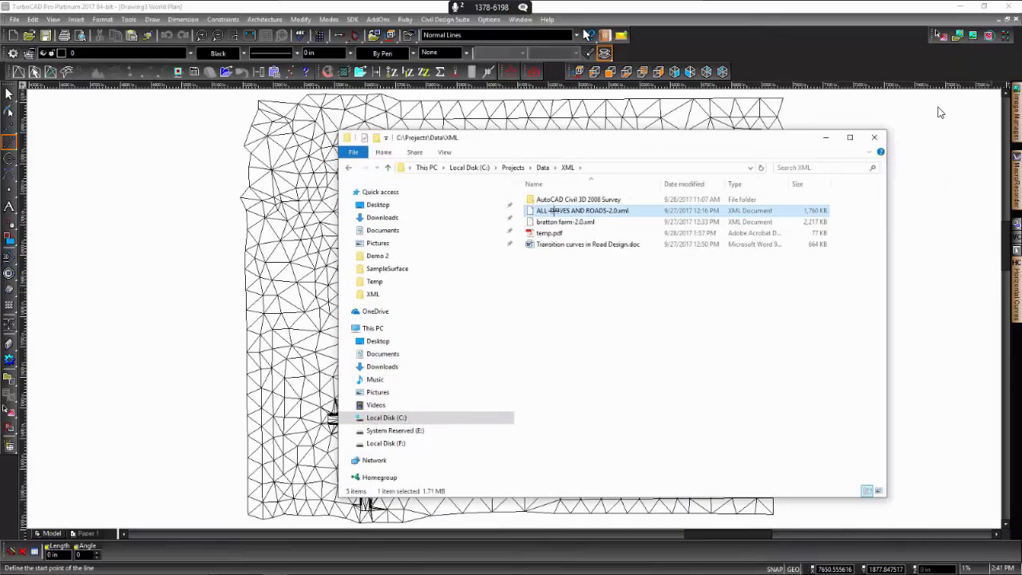
{"action": "left_click", "coordinate": [940, 112]}
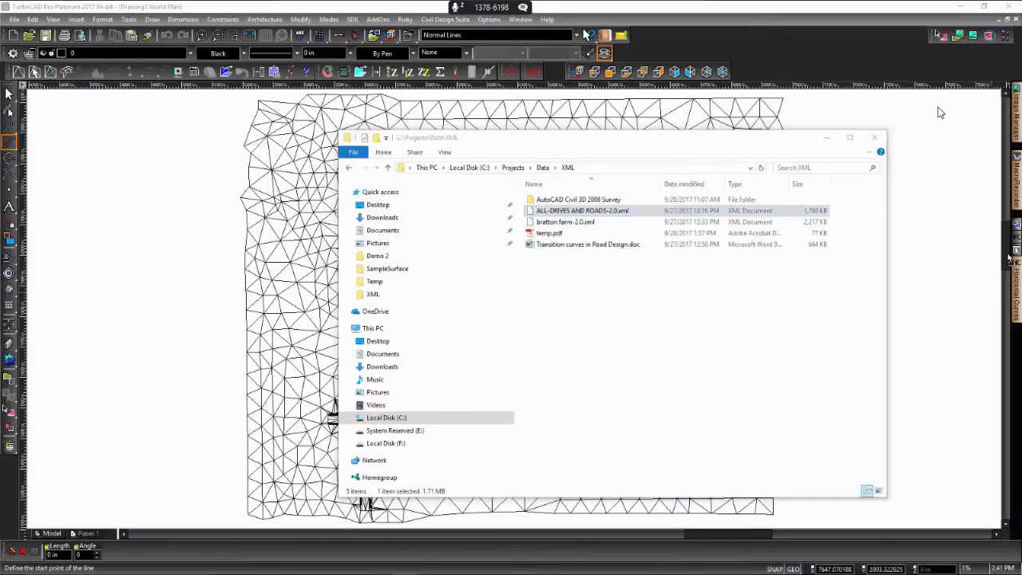
{"action": "left_click_drag", "start_coordinate": [1021, 99], "coordinate": [734, 99]}
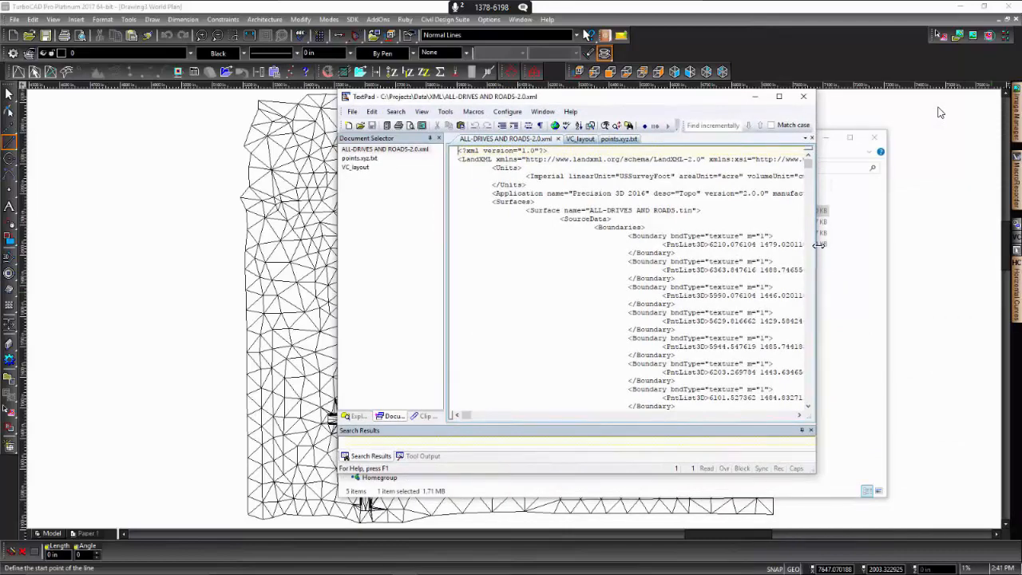
- Examine the LandXML source's header and boundary point lists, widening the TextPad window to show more of each line
{"action": "scroll", "coordinate": [805, 170], "scroll_direction": "down", "scroll_amount": 10}
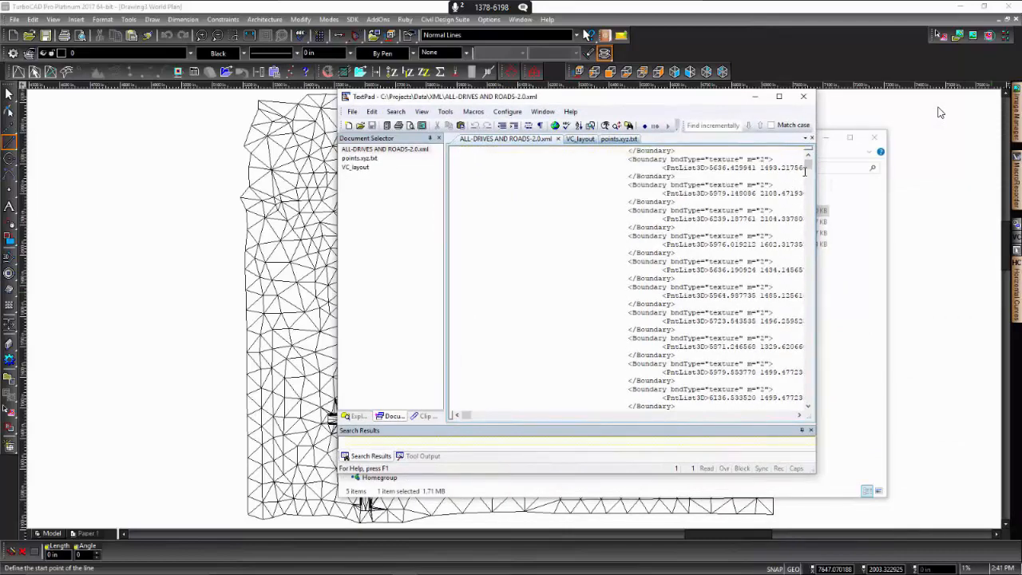
{"action": "mouse_move", "coordinate": [807, 164]}
{"action": "left_mouse_down"}
{"action": "mouse_move", "coordinate": [810, 325]}
{"action": "mouse_move", "coordinate": [807, 156]}
{"action": "left_mouse_up"}
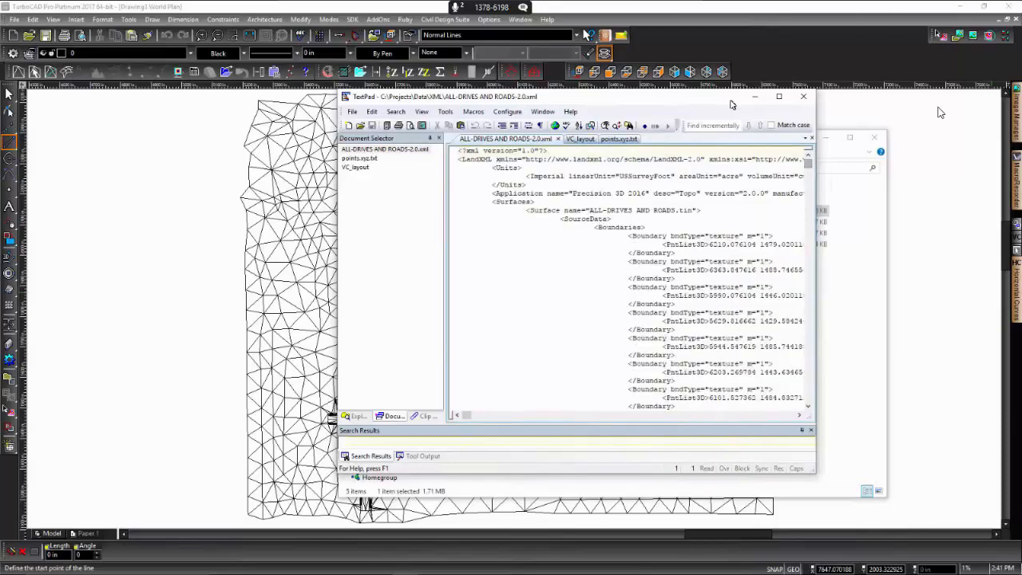
{"action": "mouse_move", "coordinate": [575, 90]}
{"action": "left_mouse_down"}
{"action": "mouse_move", "coordinate": [575, 111]}
{"action": "mouse_move", "coordinate": [577, 98]}
{"action": "left_mouse_up"}
{"action": "left_click", "coordinate": [803, 103]}
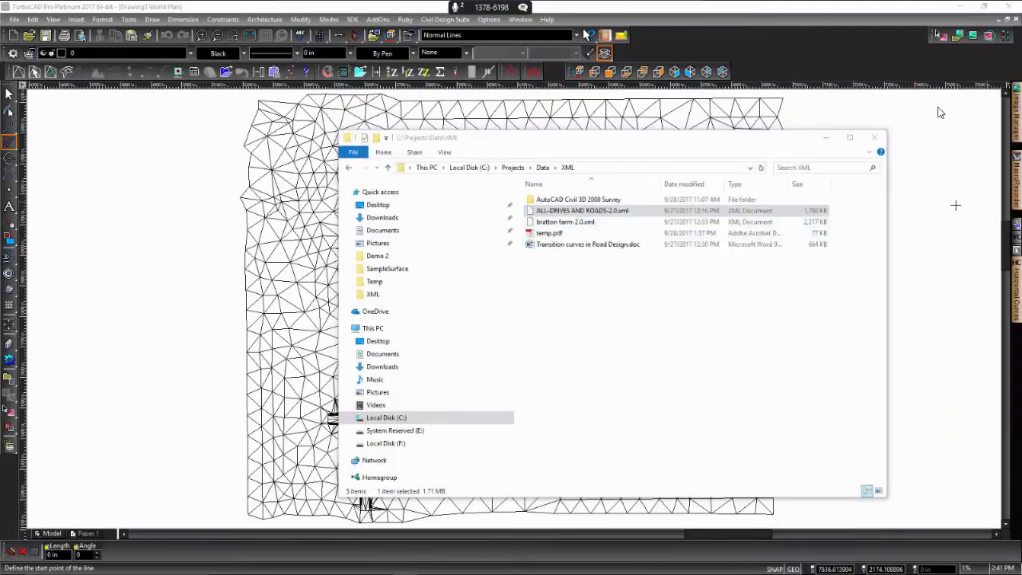
{"action": "left_click_drag", "start_coordinate": [1021, 113], "coordinate": [494, 91]}
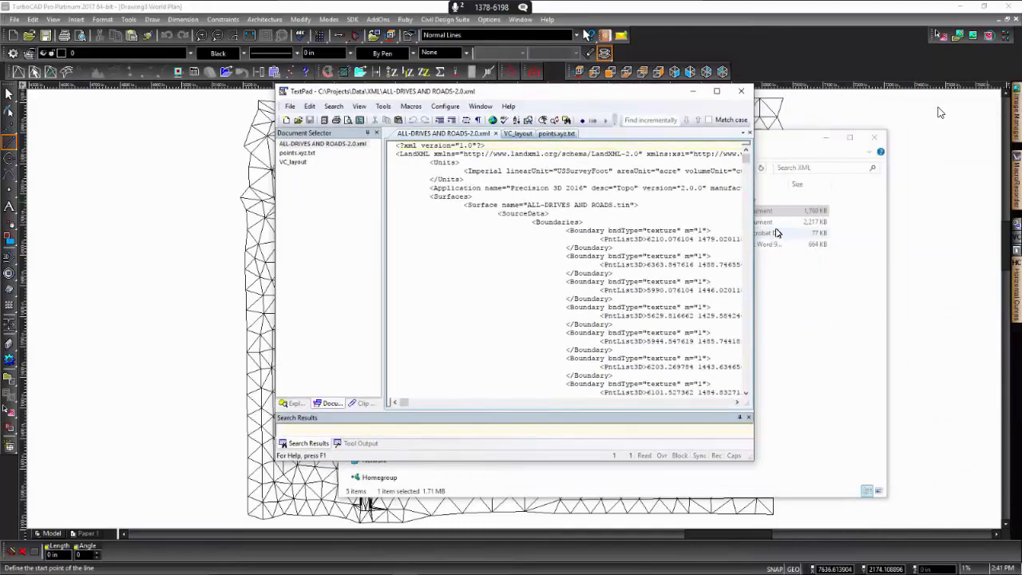
{"action": "left_click_drag", "start_coordinate": [754, 227], "coordinate": [986, 228]}
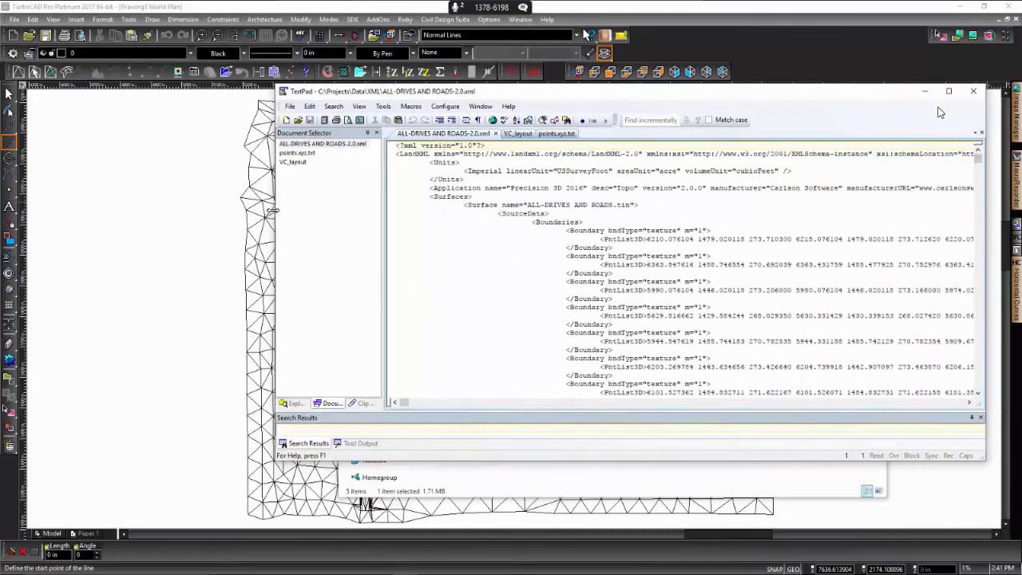
{"action": "left_click_drag", "start_coordinate": [273, 210], "coordinate": [137, 210]}
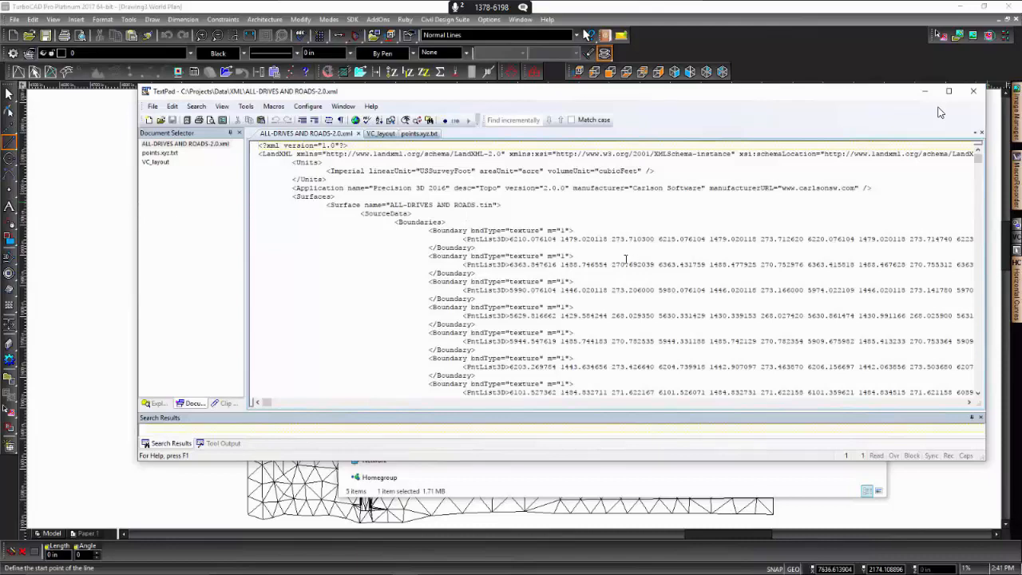
- Move TextPad off the drawing, look in the AutoCAD Civil 3D 2008 Survey folder, and move File Explorer away too
{"action": "mouse_move", "coordinate": [436, 89]}
{"action": "left_mouse_down"}
{"action": "mouse_move", "coordinate": [726, 139]}
{"action": "mouse_move", "coordinate": [1021, 217]}
{"action": "left_mouse_up"}
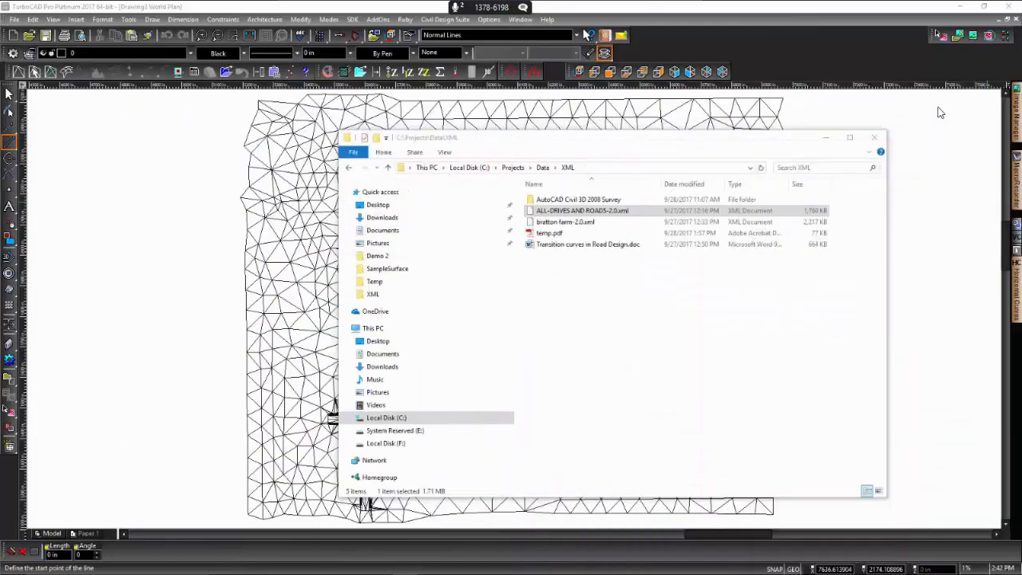
{"action": "double_click", "coordinate": [568, 200]}
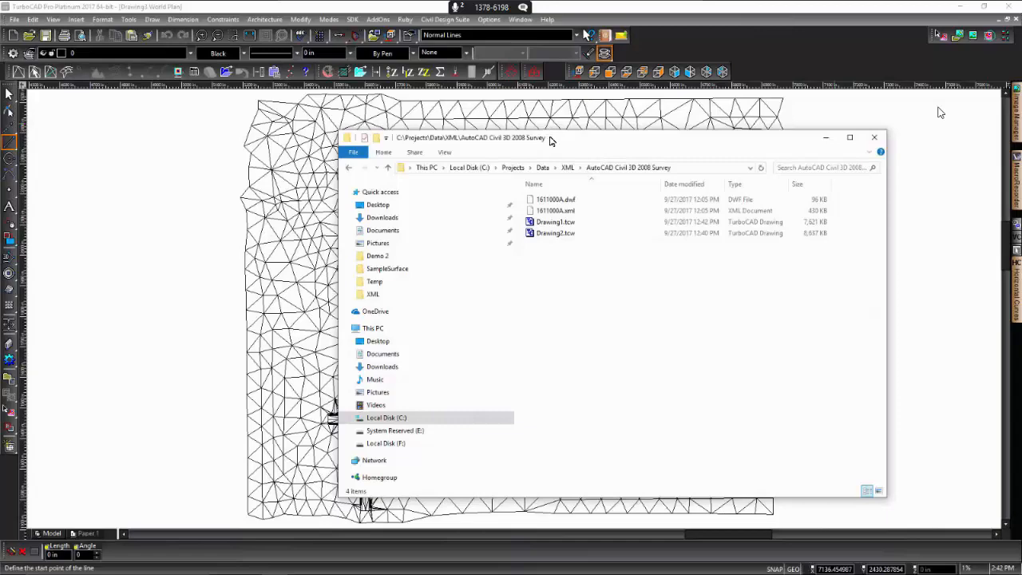
{"action": "left_click_drag", "start_coordinate": [552, 139], "coordinate": [1021, 179]}
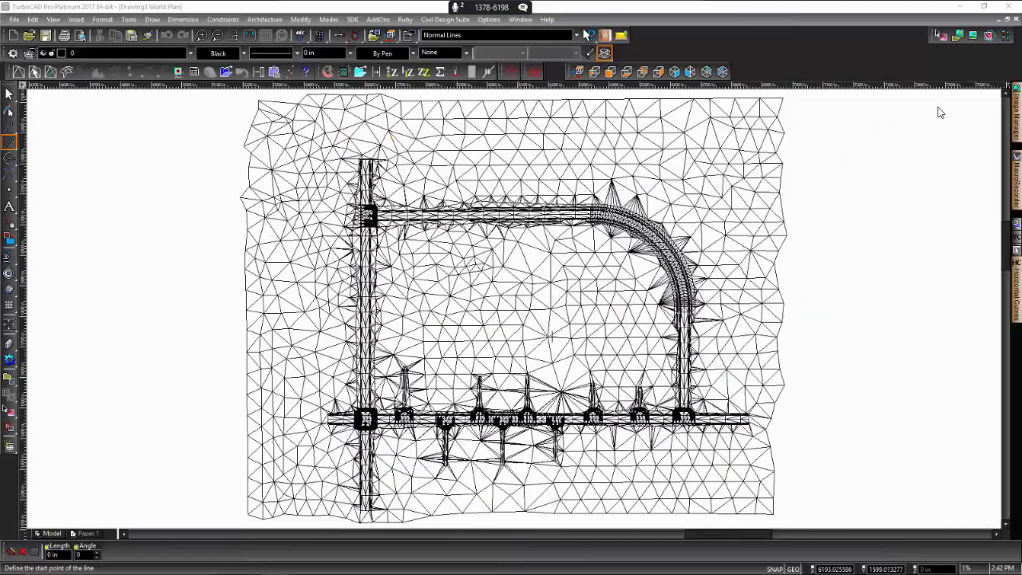
- Inspect the triangulation at the road intersection up close, and view the whole surface in the southeast isometric view
{"action": "scroll", "coordinate": [368, 434], "scroll_direction": "up", "scroll_amount": 3}
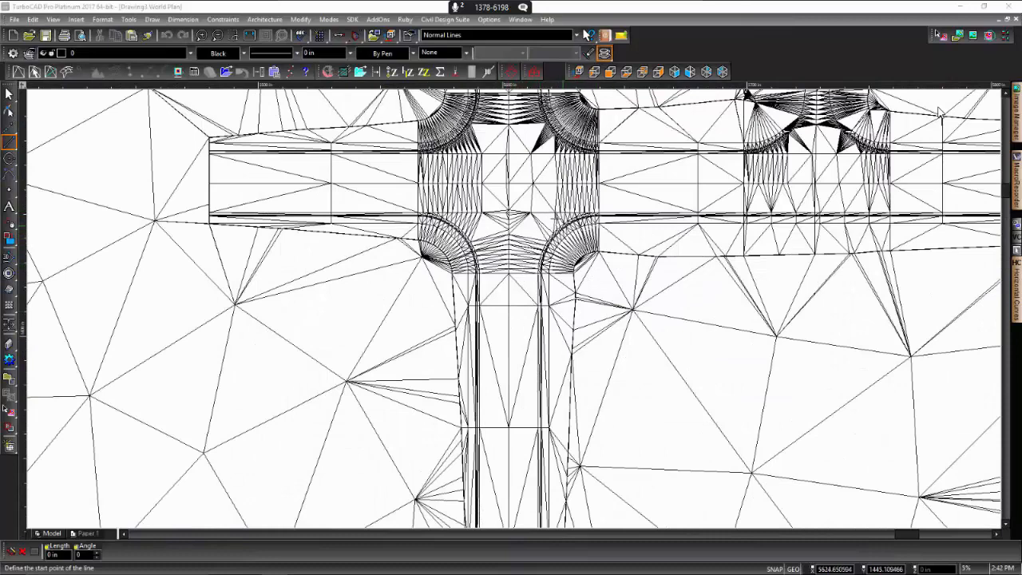
{"action": "scroll", "coordinate": [522, 221], "scroll_direction": "up", "scroll_amount": 3}
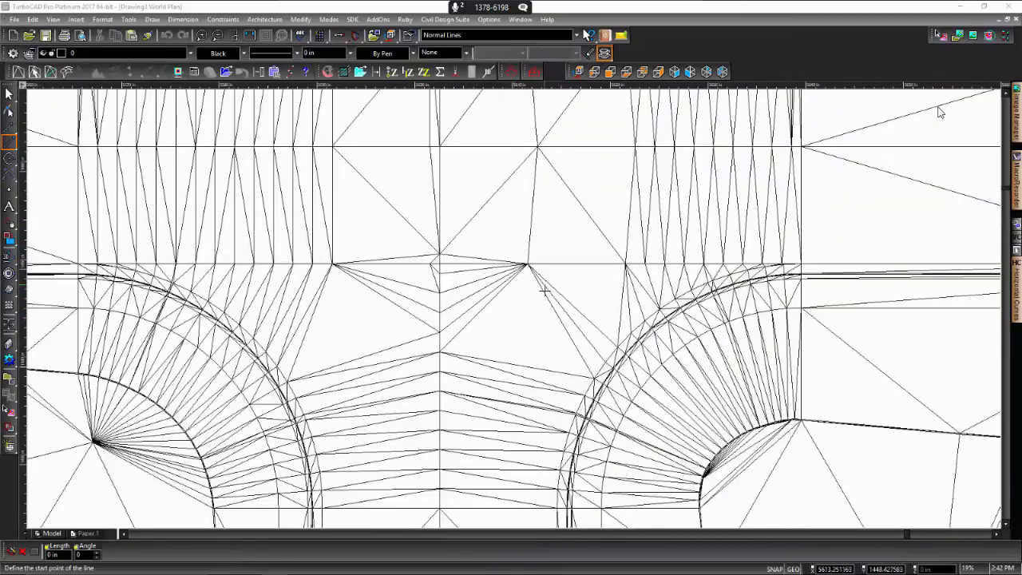
{"action": "scroll", "coordinate": [545, 292], "scroll_direction": "down", "scroll_amount": 3}
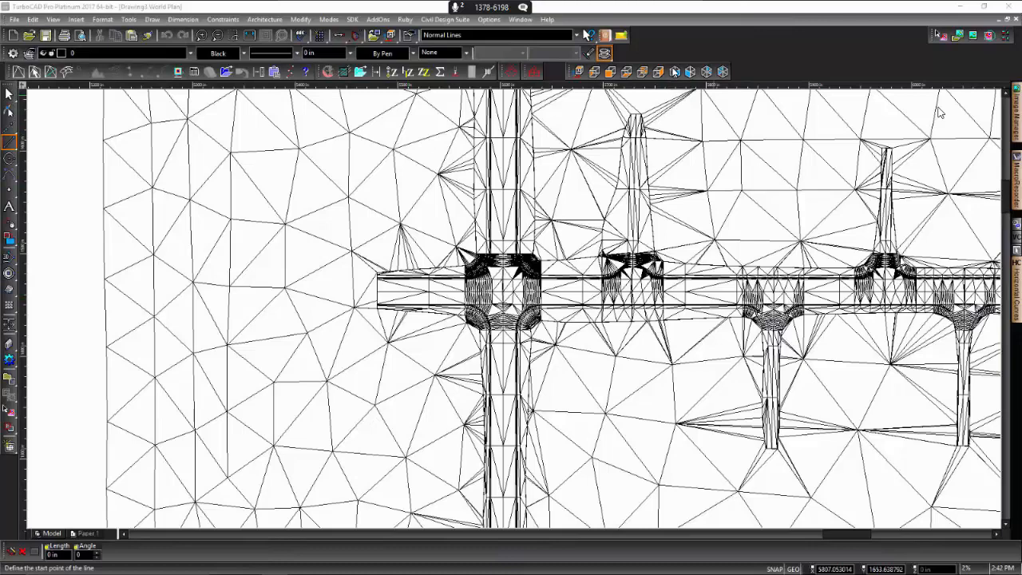
{"action": "left_click", "coordinate": [674, 72]}
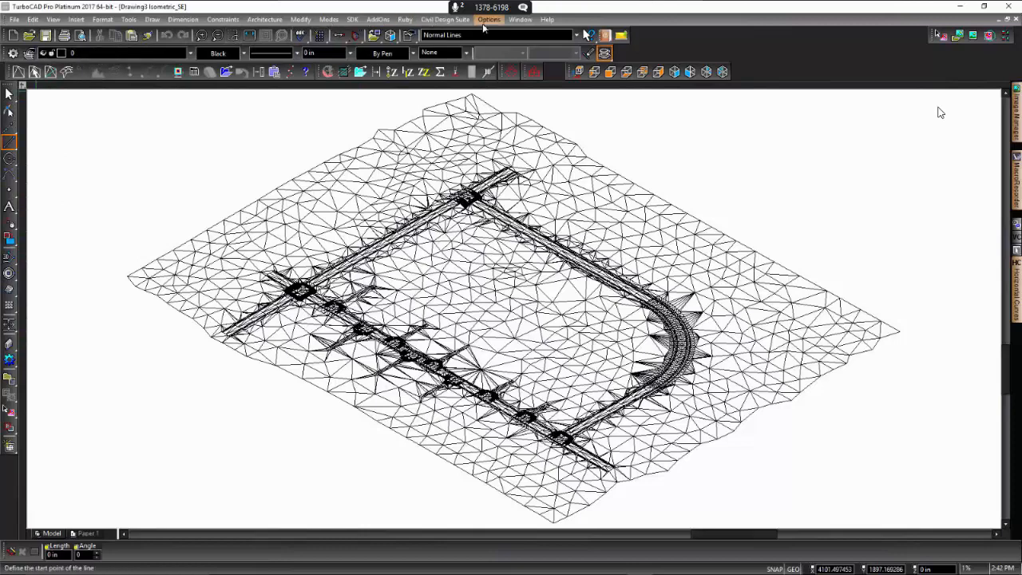
- Look briefly at the curve alignment in Drawing2 and switch to Drawing1 with the road plan and profile
{"action": "left_click", "coordinate": [528, 19]}
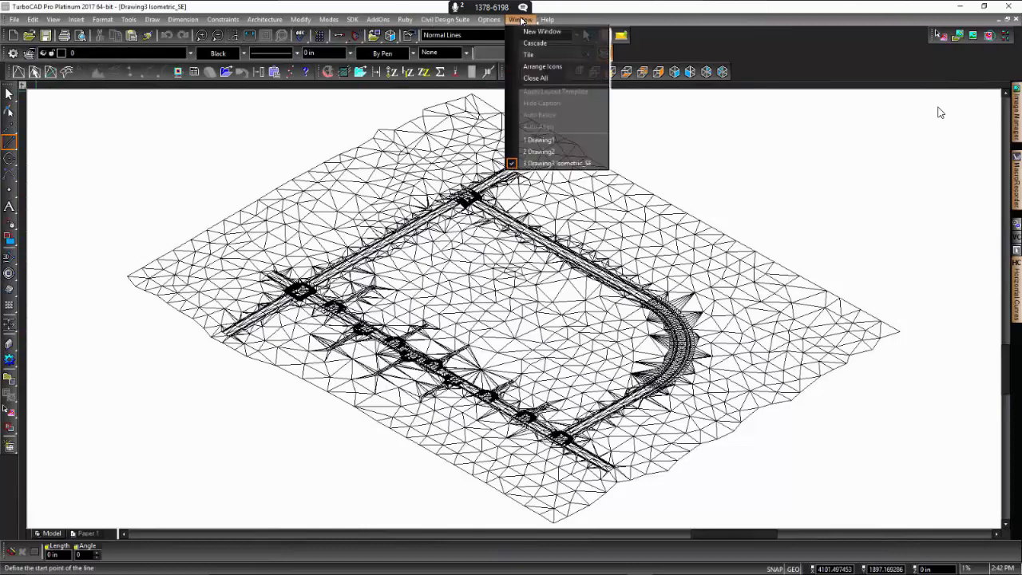
{"action": "left_click", "coordinate": [541, 151]}
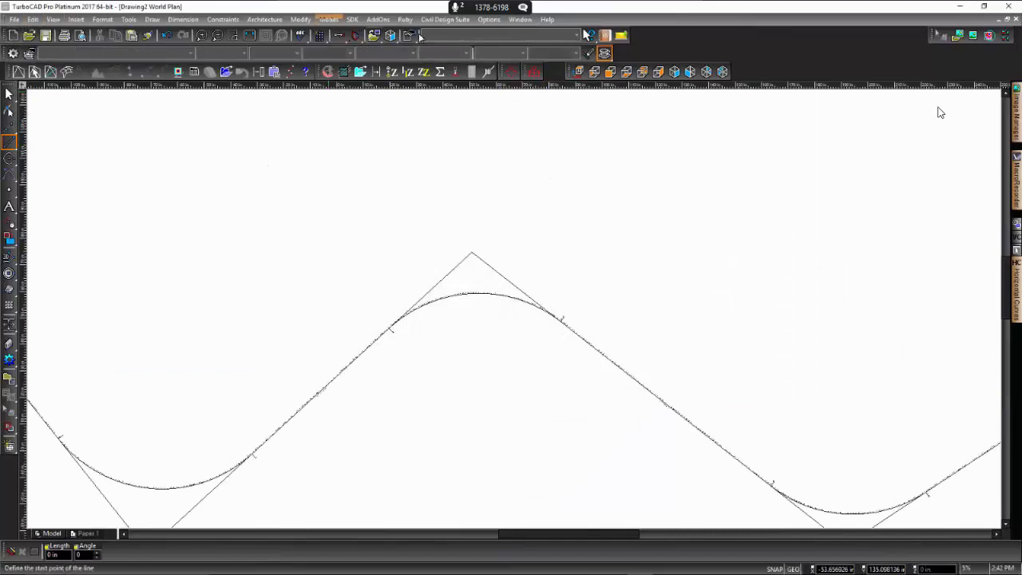
{"action": "left_click", "coordinate": [527, 19]}
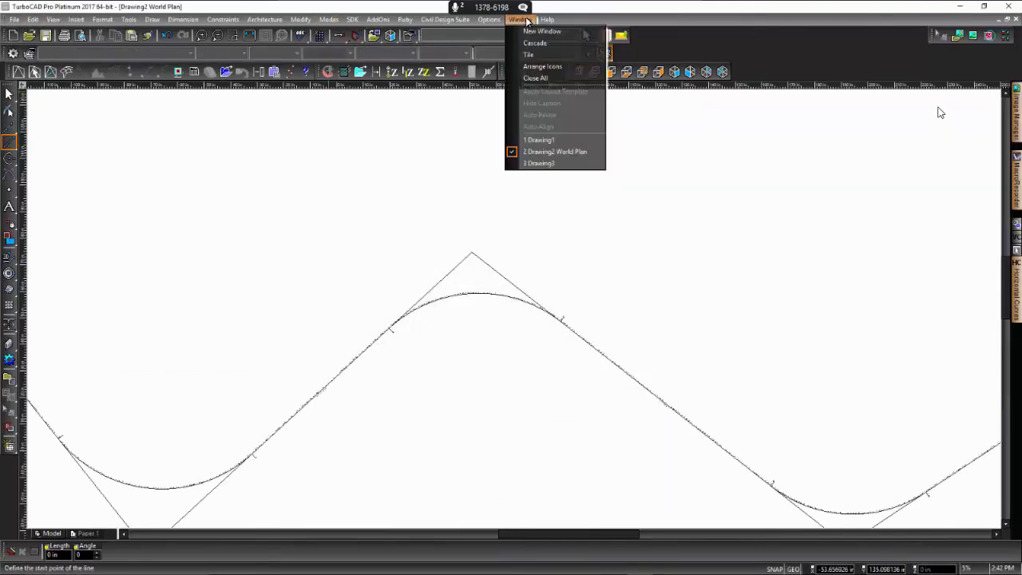
{"action": "left_click", "coordinate": [548, 139]}
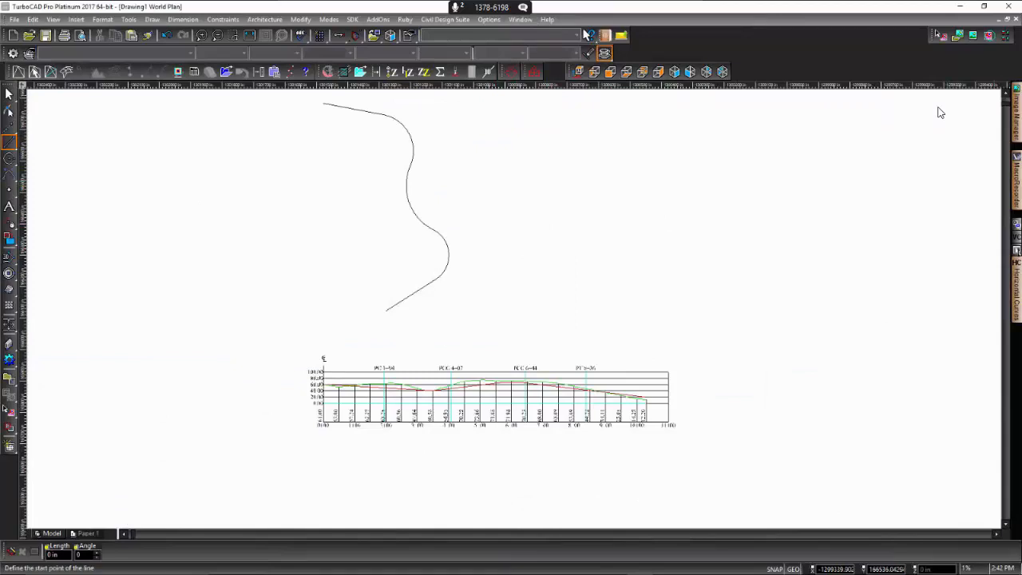
- Hide the layers Vertical Curves, Profile 1 Plan View and Profile 1, and show the layers Inside 3 and Outside 3
{"action": "mouse_move", "coordinate": [1016, 226]}
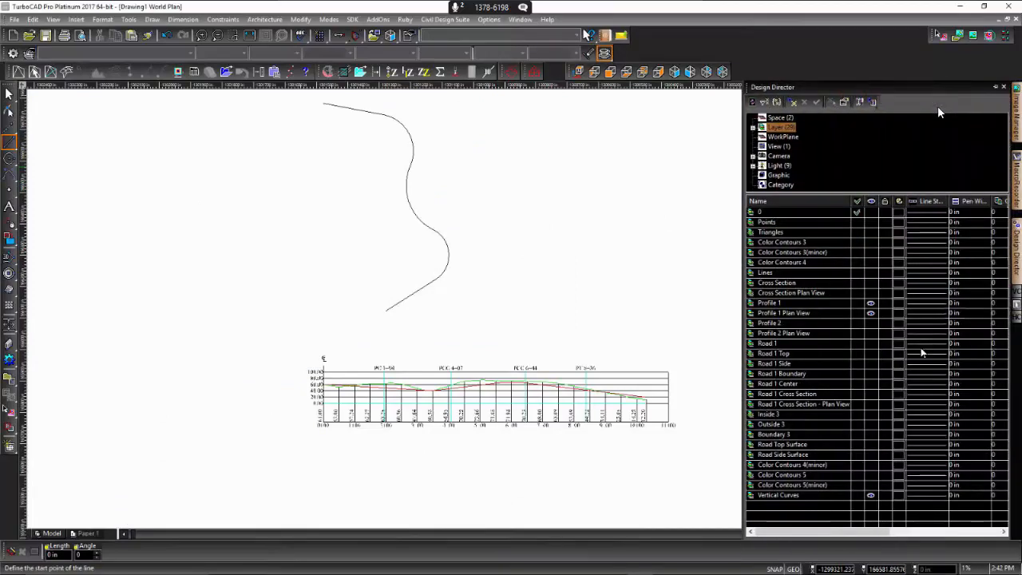
{"action": "left_click", "coordinate": [871, 496]}
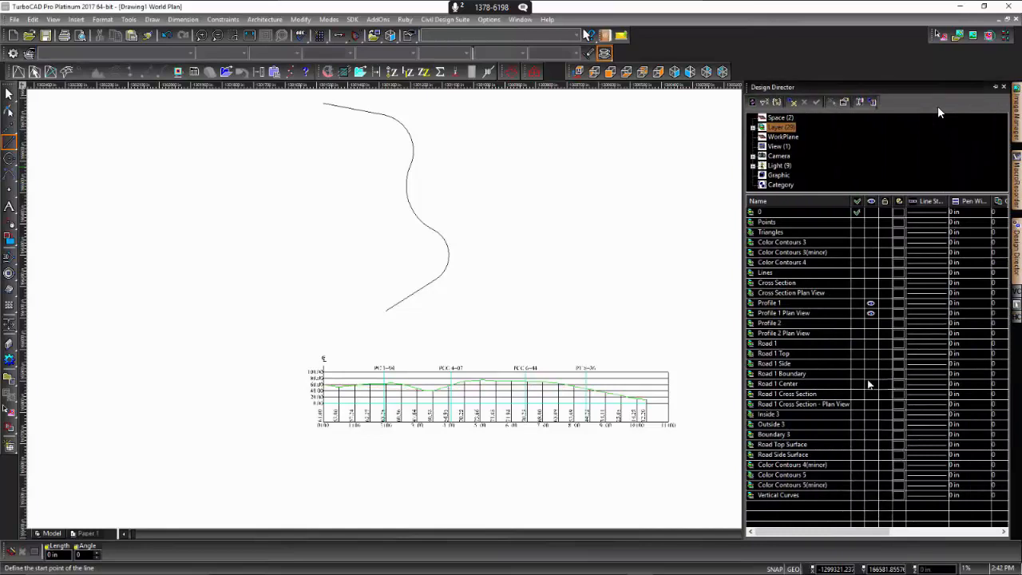
{"action": "left_click", "coordinate": [870, 313]}
{"action": "left_click", "coordinate": [871, 303]}
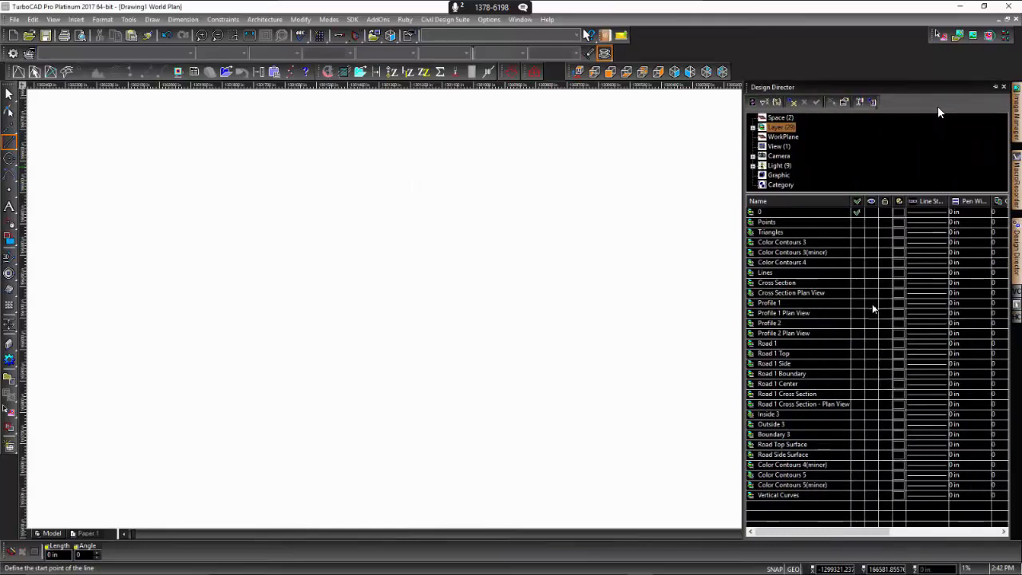
{"action": "left_click", "coordinate": [872, 414]}
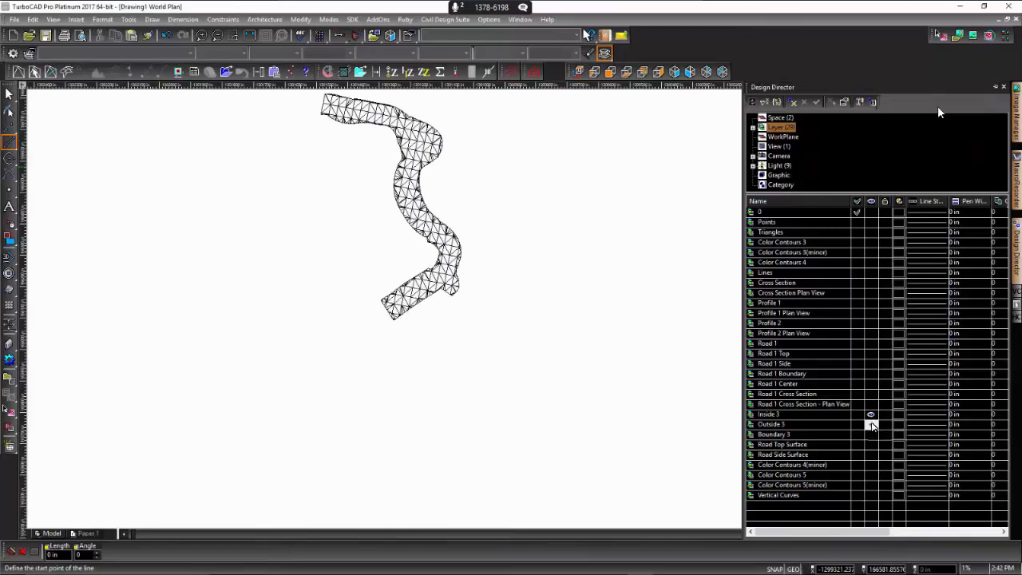
{"action": "left_click", "coordinate": [872, 424]}
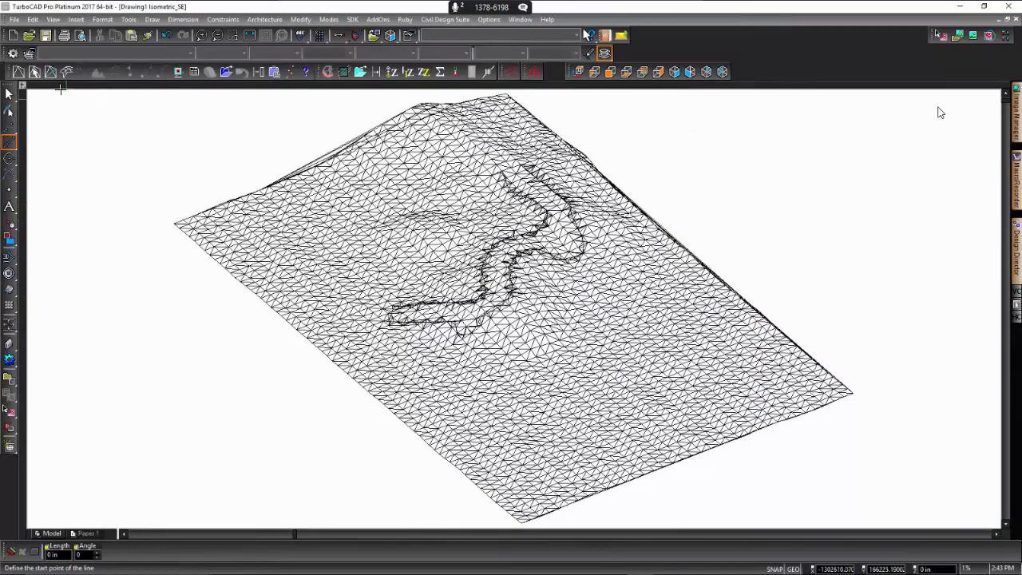
- Save the drawing as Drawing1.xml in the Demo 2 folder using the Land XML format, accepting the limited feature support
{"action": "left_click", "coordinate": [15, 19]}
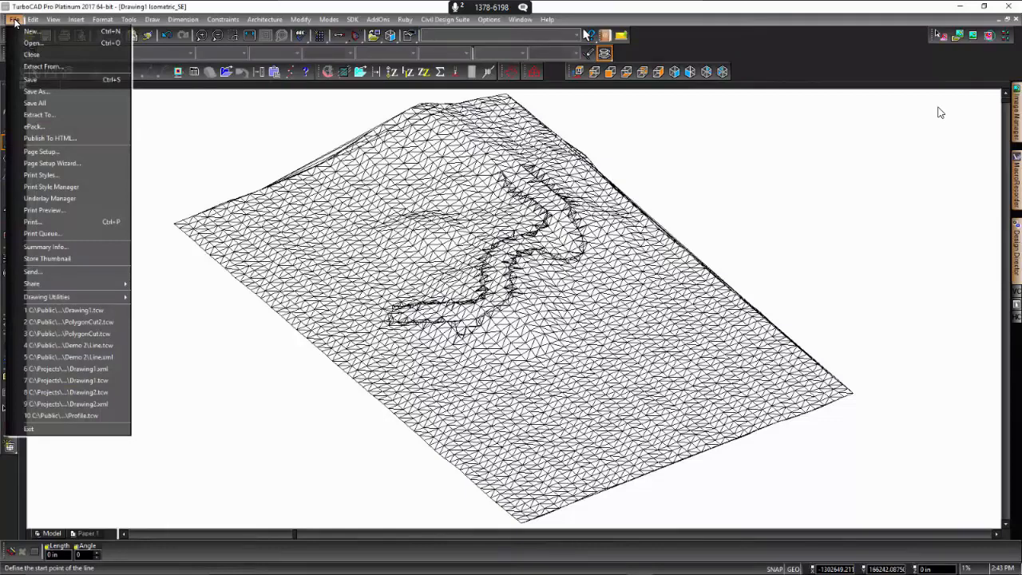
{"action": "left_click", "coordinate": [43, 91]}
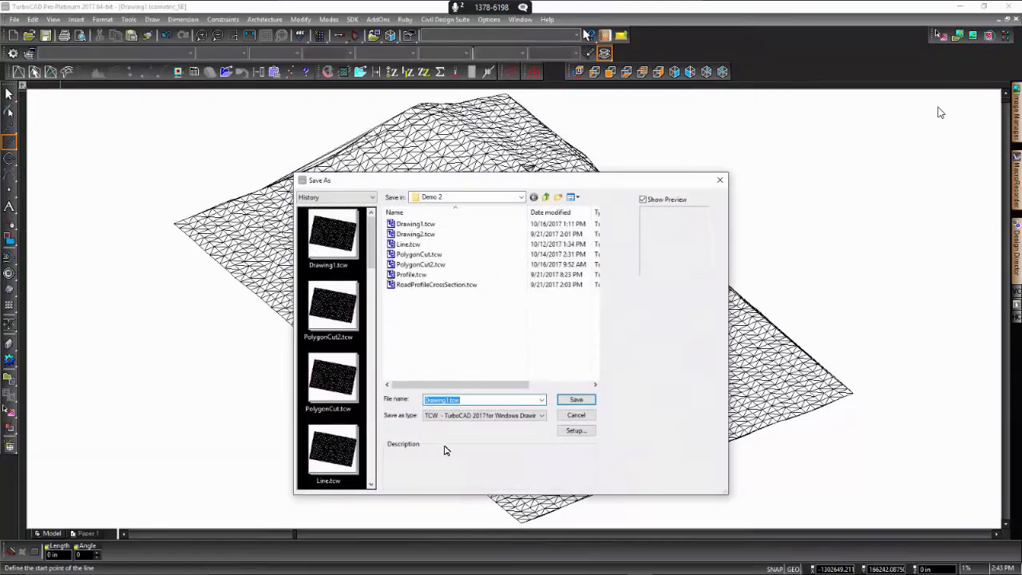
{"action": "left_click_drag", "start_coordinate": [613, 183], "coordinate": [595, 140]}
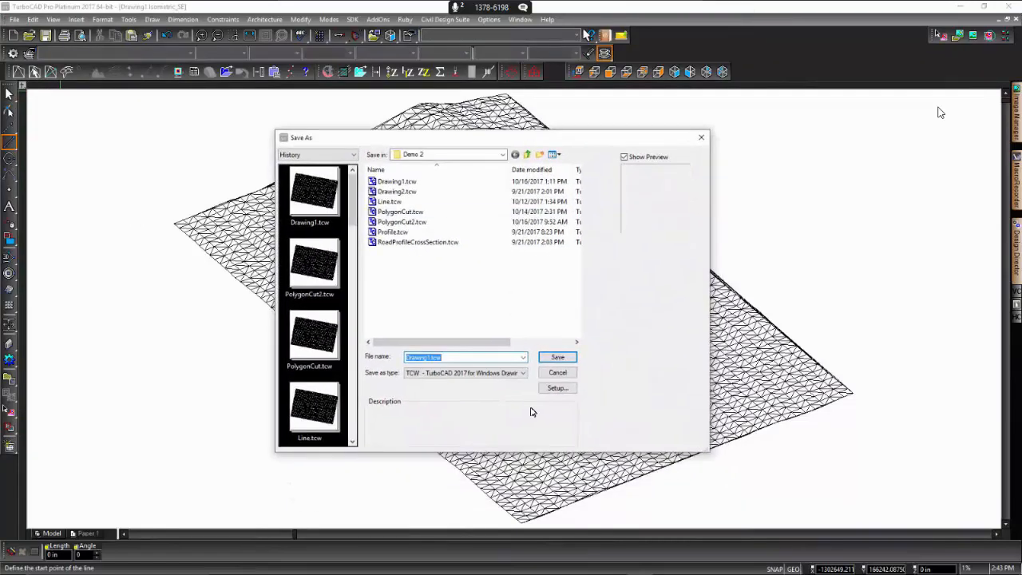
{"action": "left_click", "coordinate": [524, 358]}
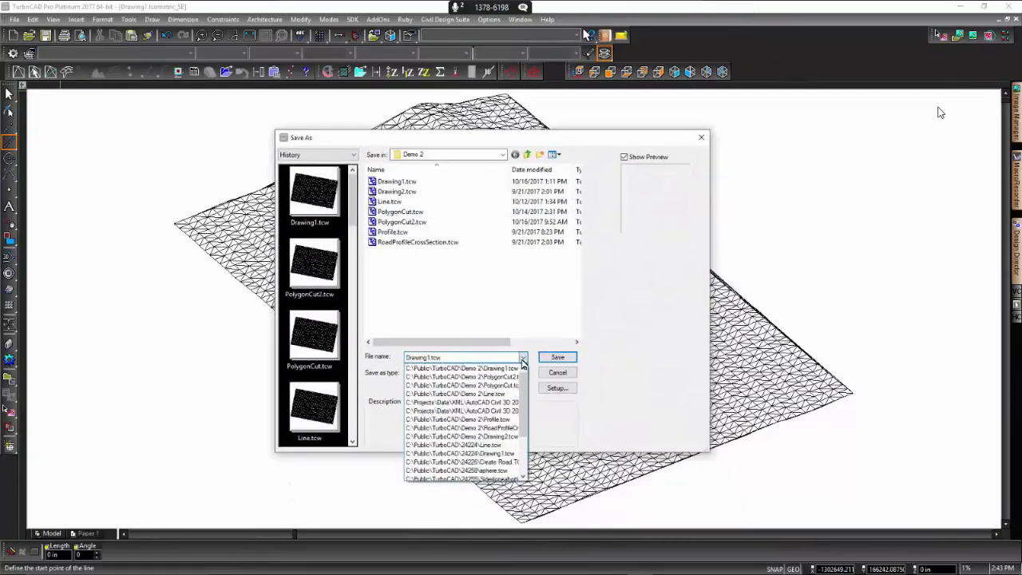
{"action": "left_click", "coordinate": [550, 444]}
{"action": "left_click", "coordinate": [525, 373]}
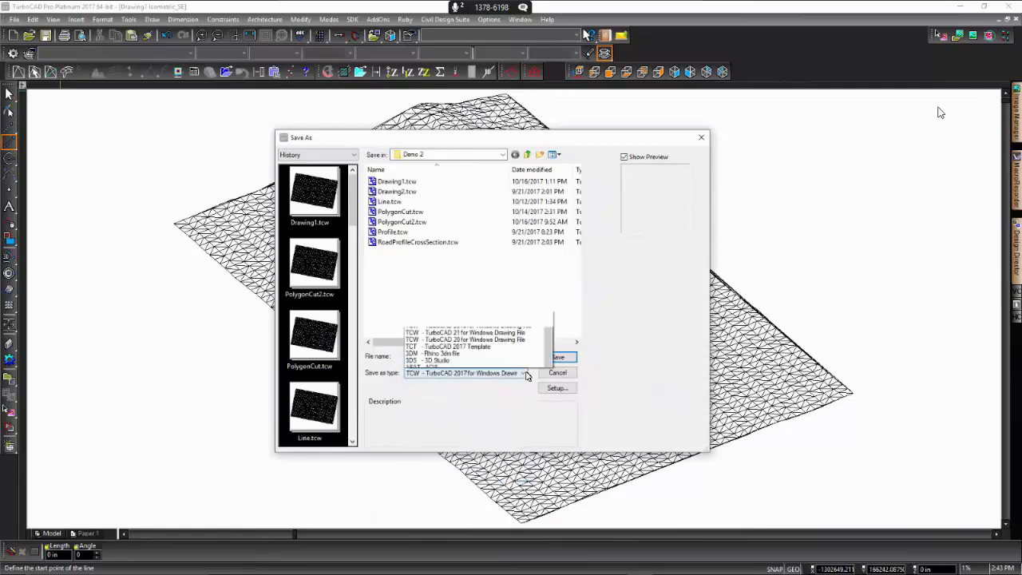
{"action": "scroll", "coordinate": [515, 364], "scroll_direction": "down", "scroll_amount": 5}
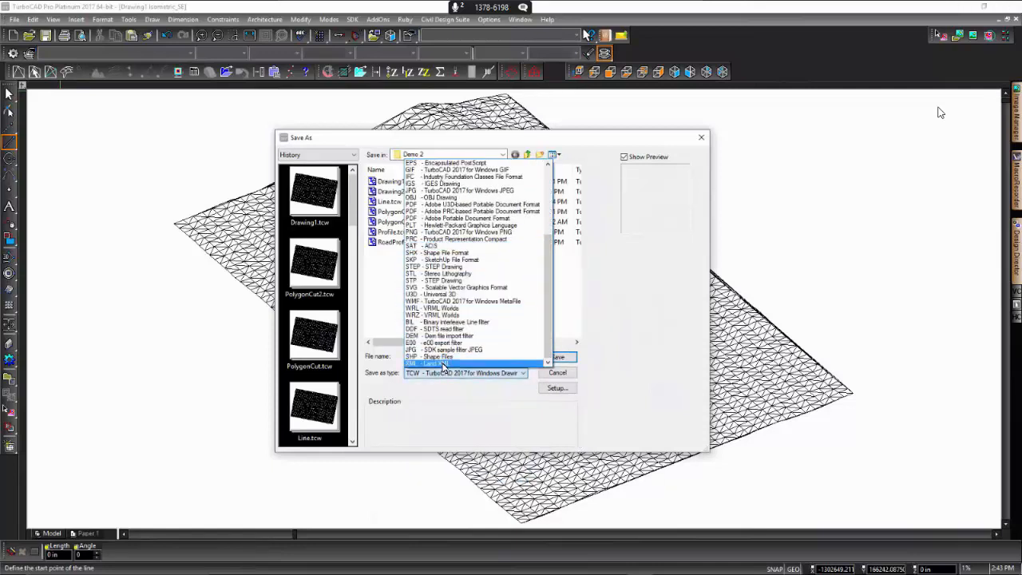
{"action": "left_click", "coordinate": [445, 364]}
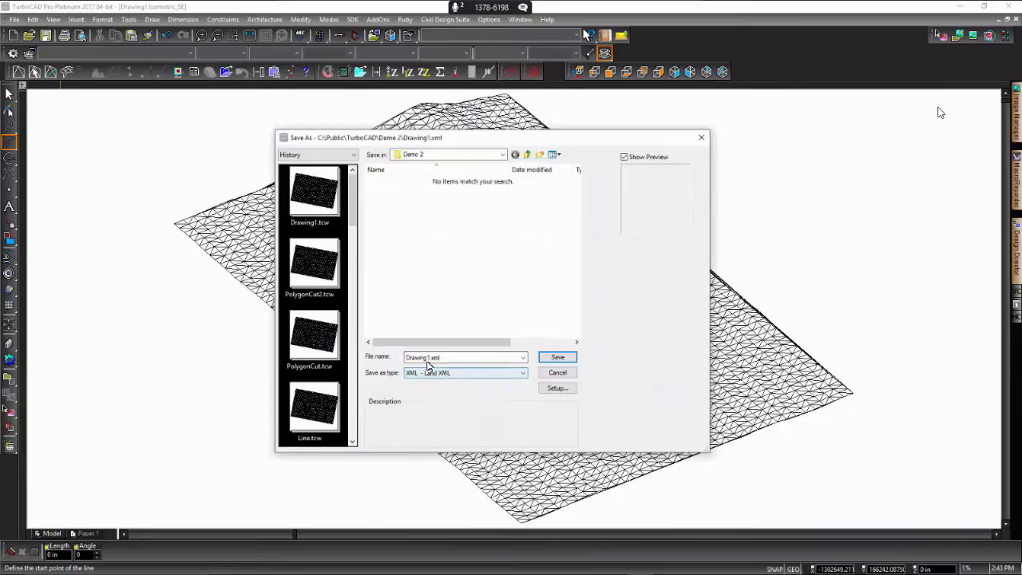
{"action": "left_click", "coordinate": [557, 357]}
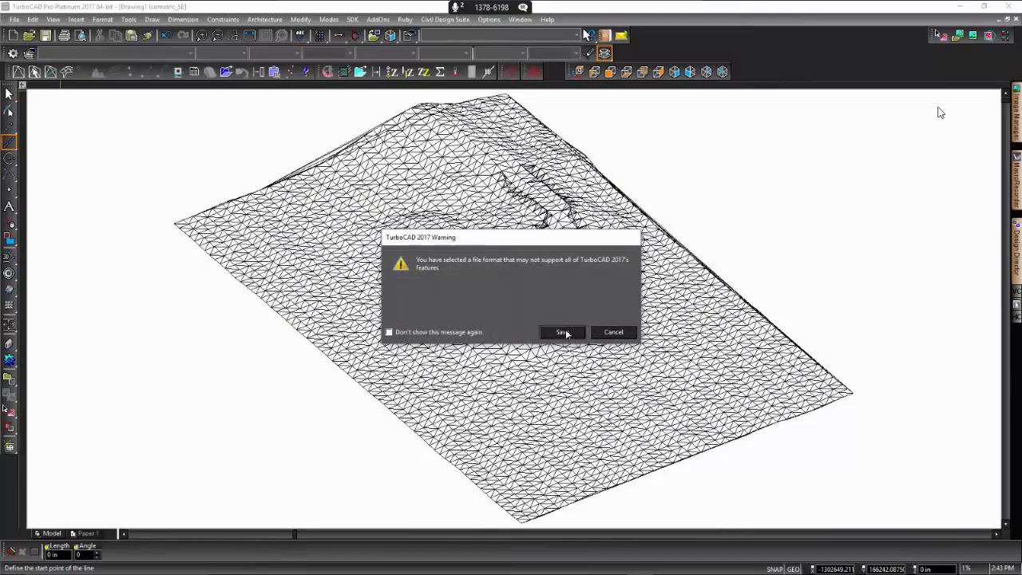
{"action": "left_click", "coordinate": [565, 330]}
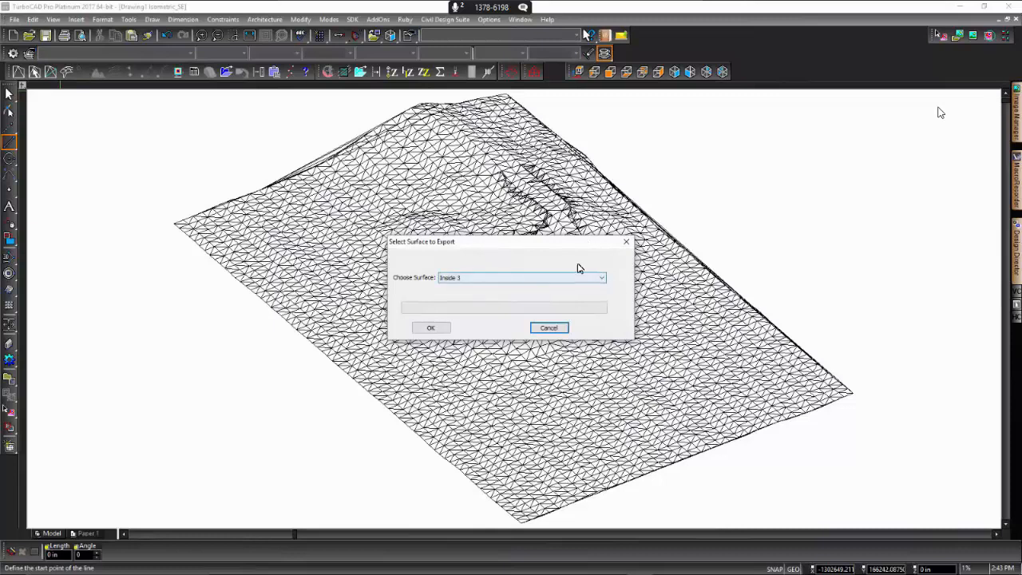
- Choose Outside 3 as the surface to export and run the LandXML export
{"action": "left_click", "coordinate": [602, 278]}
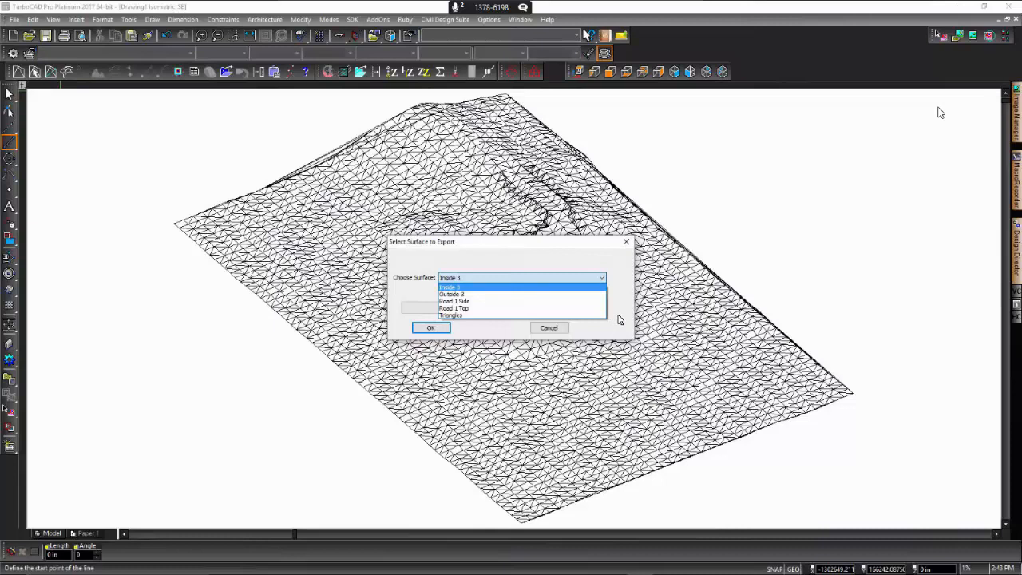
{"action": "left_click", "coordinate": [593, 283]}
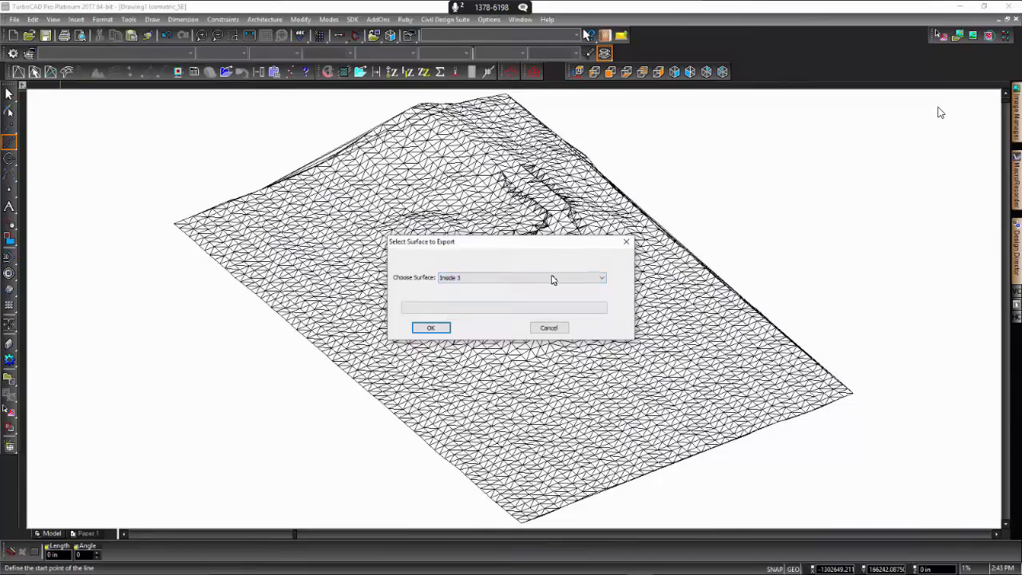
{"action": "left_click", "coordinate": [524, 278]}
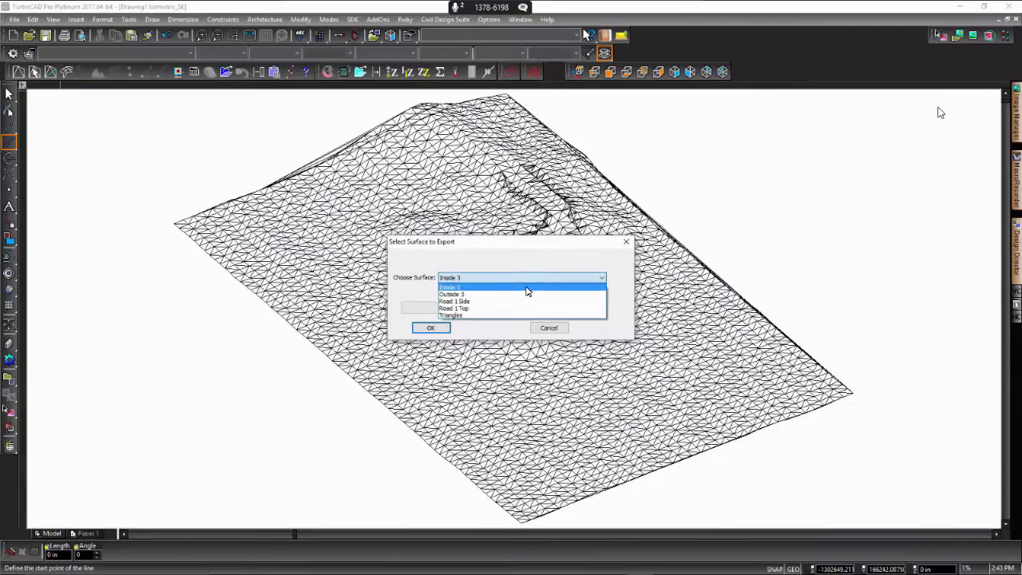
{"action": "left_click", "coordinate": [534, 295]}
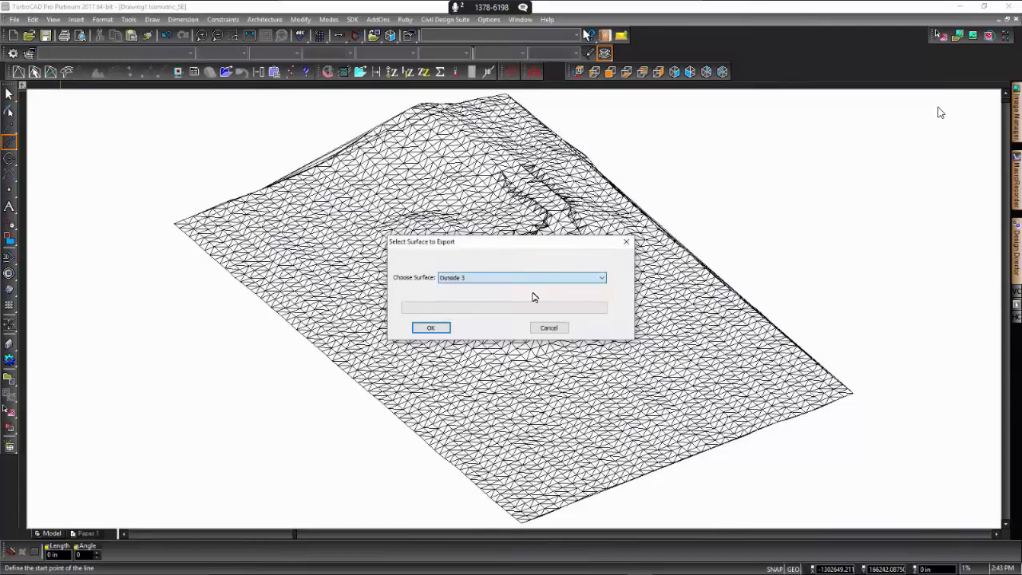
{"action": "left_click", "coordinate": [432, 330]}
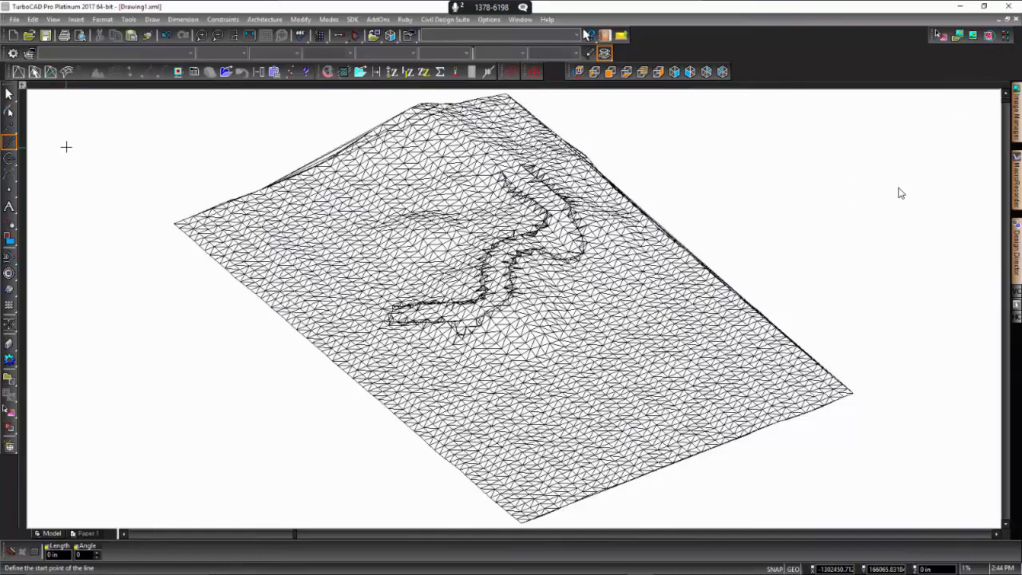
- Look through the open windows for another application to switch to
{"action": "key", "text": "alt+Tab"}
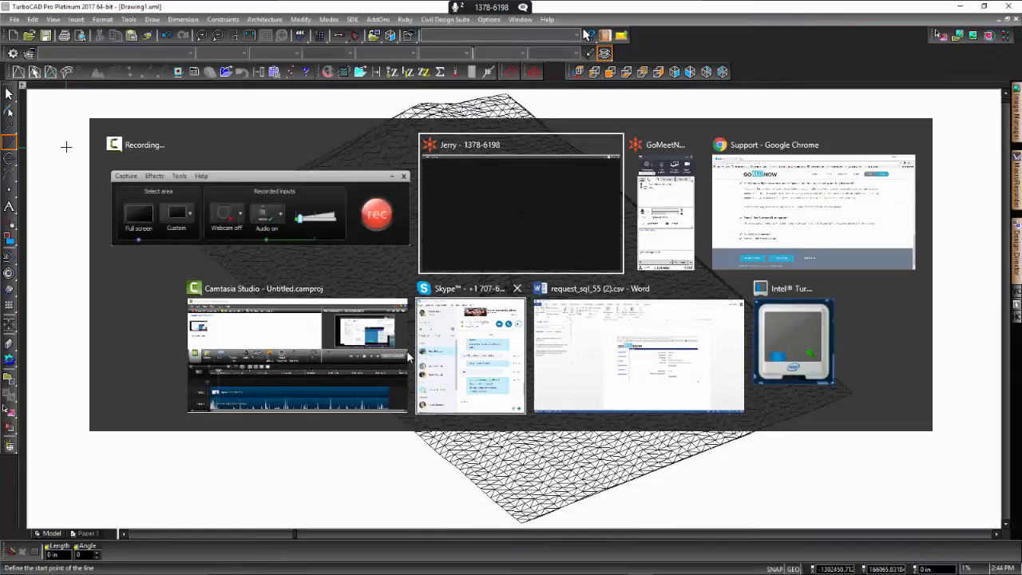